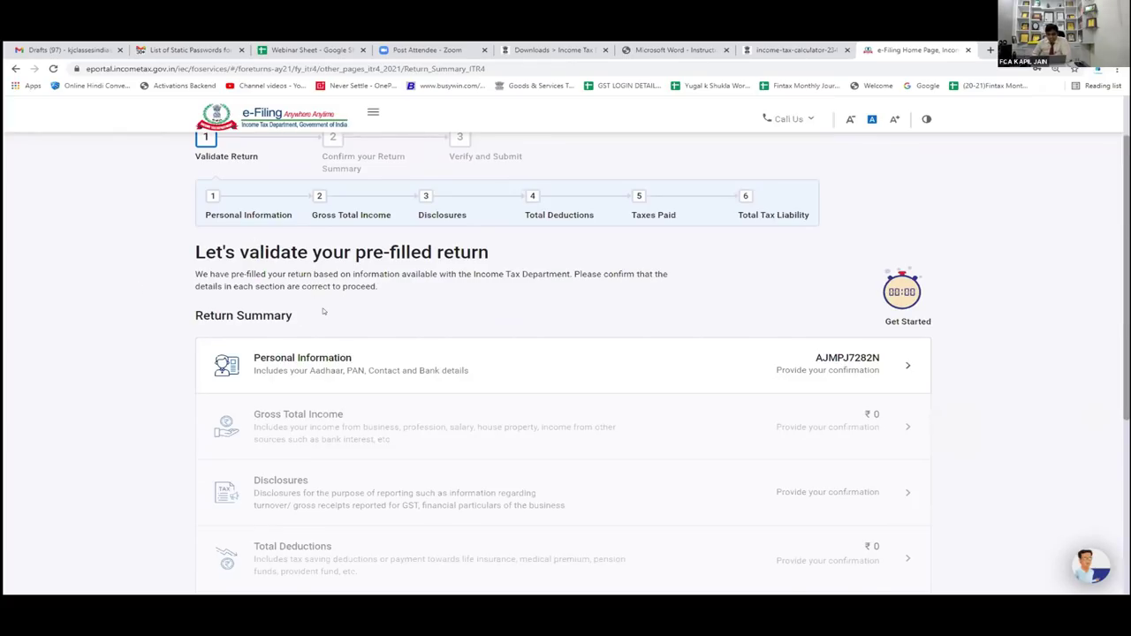
Step: Open the Personal Information section of the return summary and review the prefilled profile and contact details
{"action": "scroll", "coordinate": [534, 287], "scroll_direction": "up", "scroll_amount": 2}
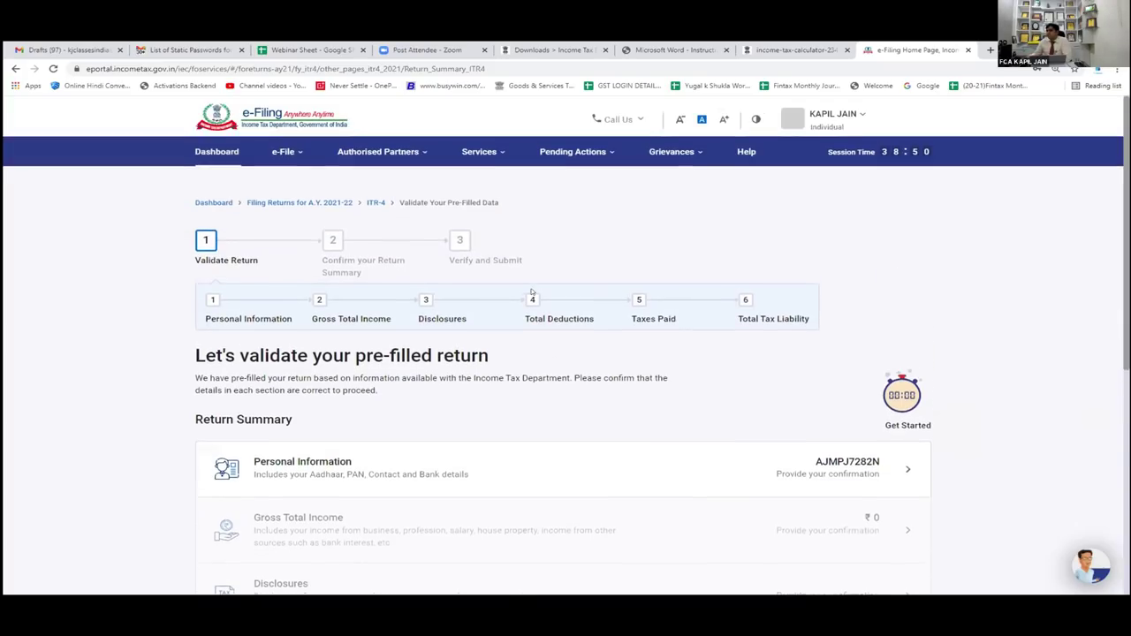
{"action": "scroll", "coordinate": [534, 343], "scroll_direction": "down", "scroll_amount": 3}
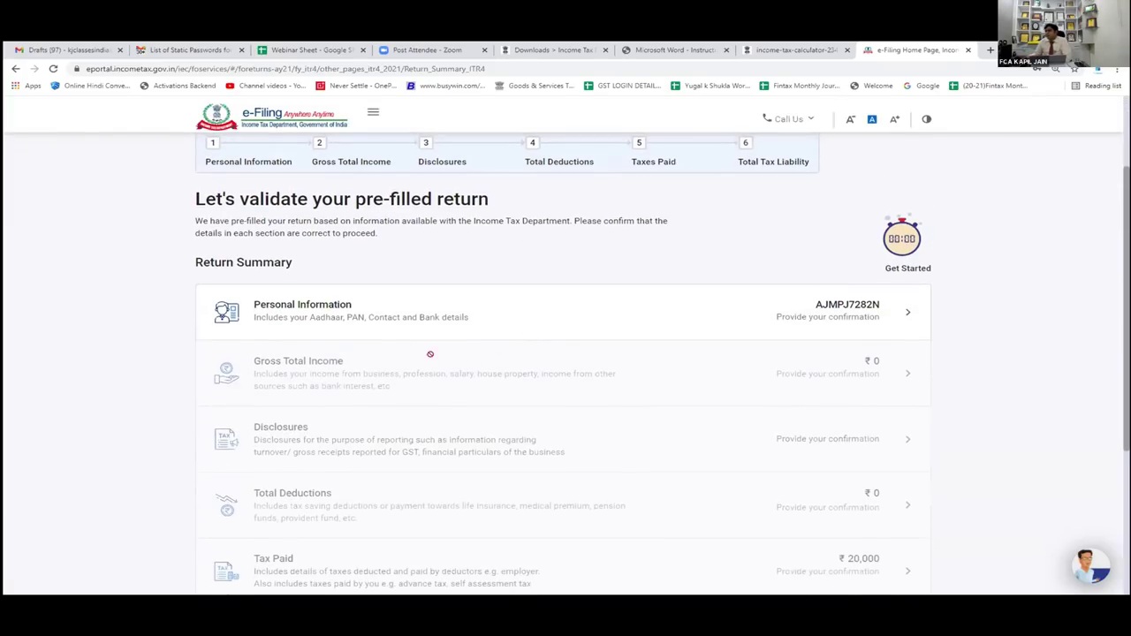
{"action": "left_click", "coordinate": [853, 312]}
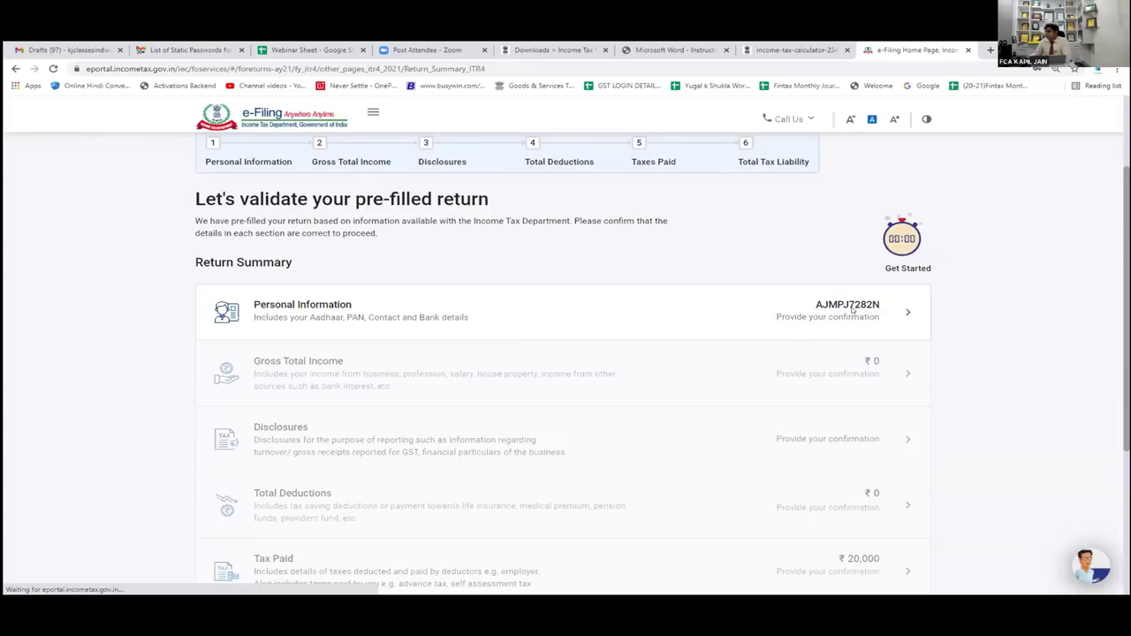
{"action": "scroll", "coordinate": [576, 419], "scroll_direction": "down", "scroll_amount": 1}
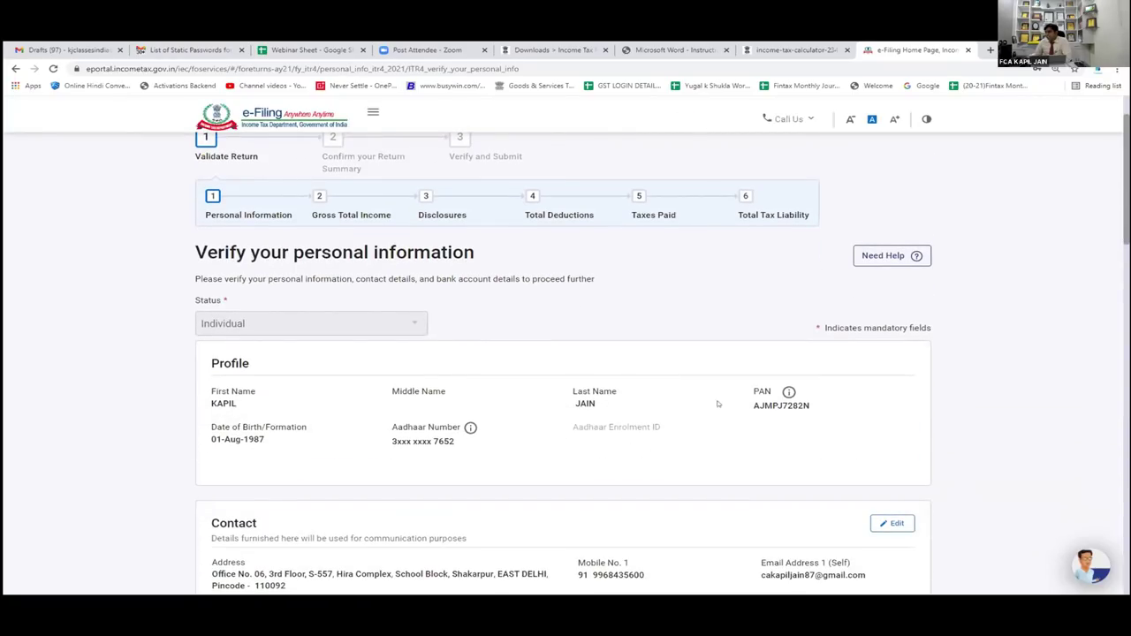
{"action": "scroll", "coordinate": [533, 448], "scroll_direction": "down", "scroll_amount": 3}
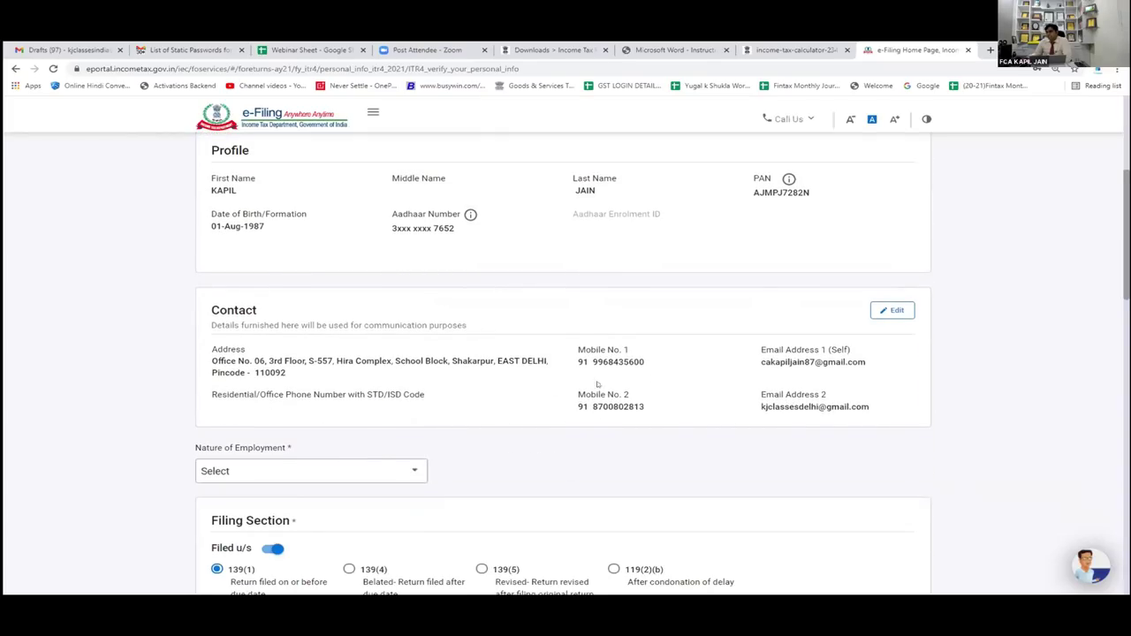
{"action": "scroll", "coordinate": [466, 434], "scroll_direction": "down", "scroll_amount": 2}
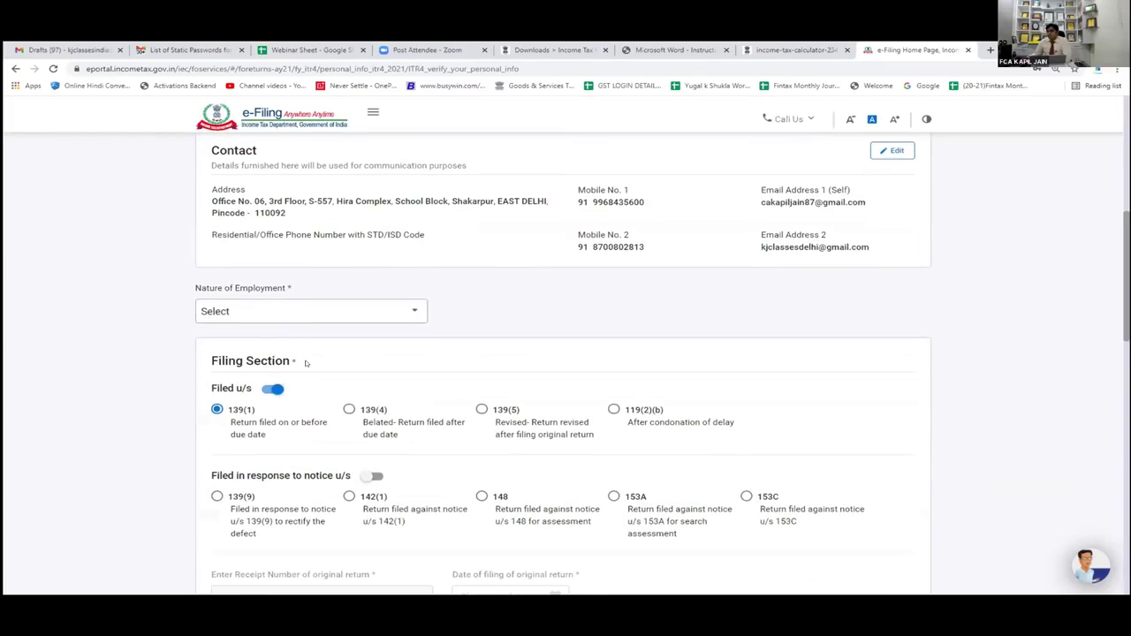
Step: Set the Nature of Employment to "Not Applicable (eg. Family pension etc)"
{"action": "left_click", "coordinate": [235, 313]}
{"action": "scroll", "coordinate": [372, 378], "scroll_direction": "up", "scroll_amount": 3}
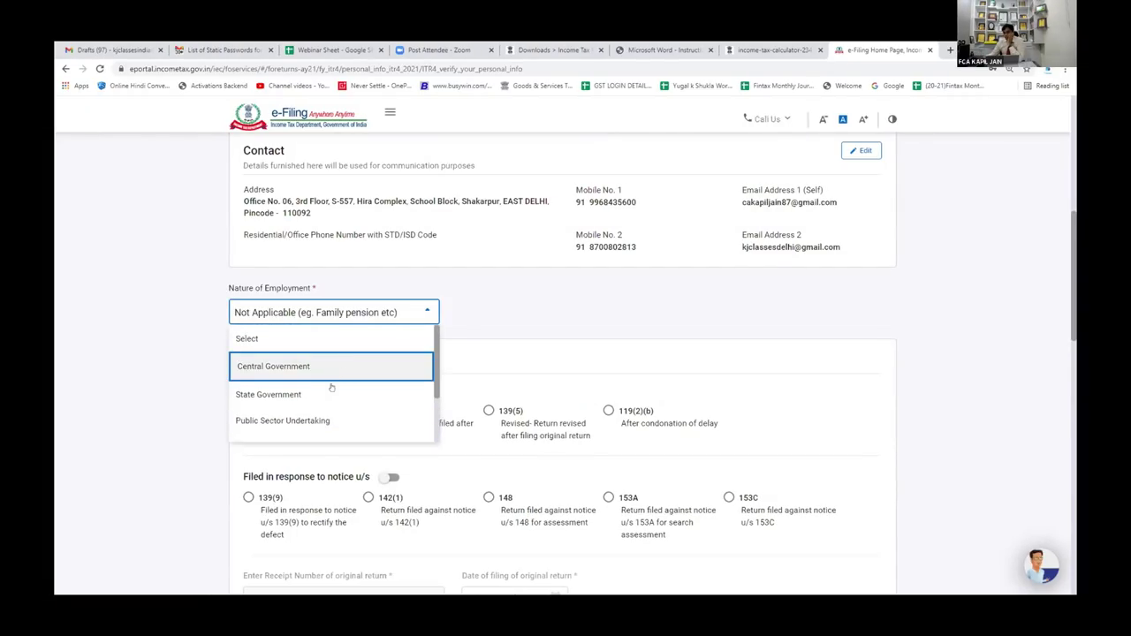
{"action": "scroll", "coordinate": [311, 421], "scroll_direction": "down", "scroll_amount": 3}
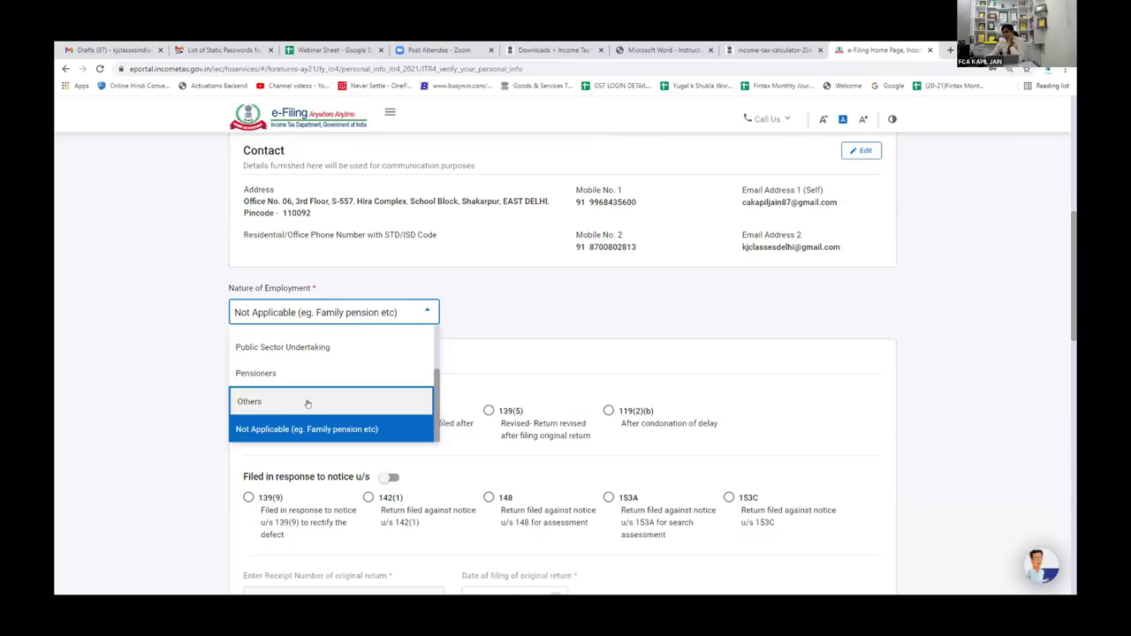
{"action": "left_click", "coordinate": [308, 403]}
{"action": "left_click", "coordinate": [333, 311]}
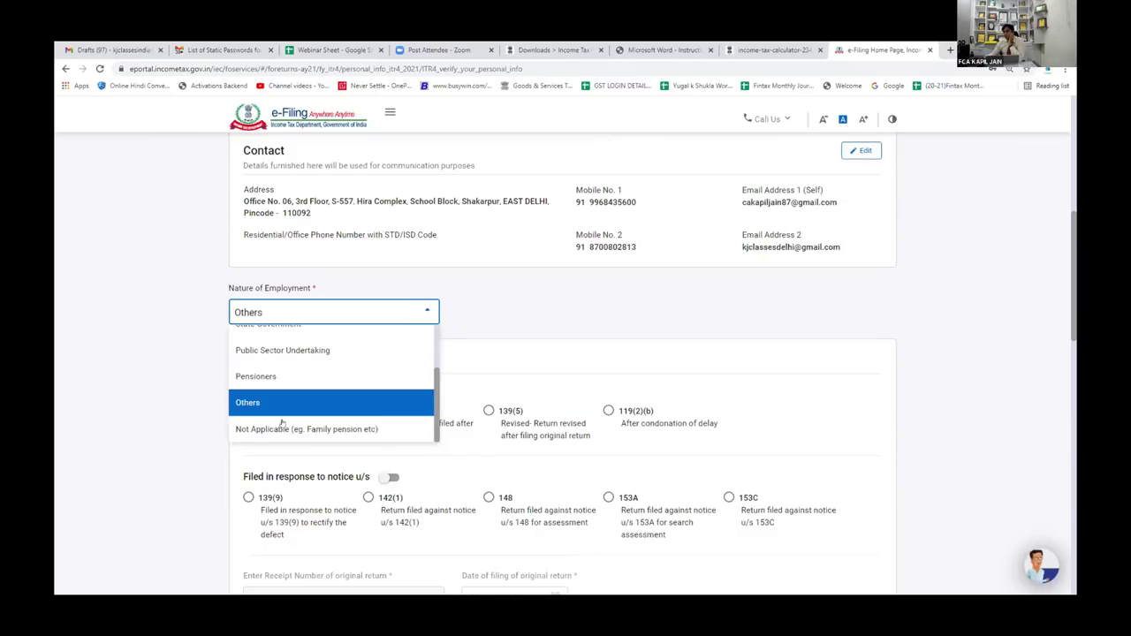
{"action": "left_click", "coordinate": [283, 428]}
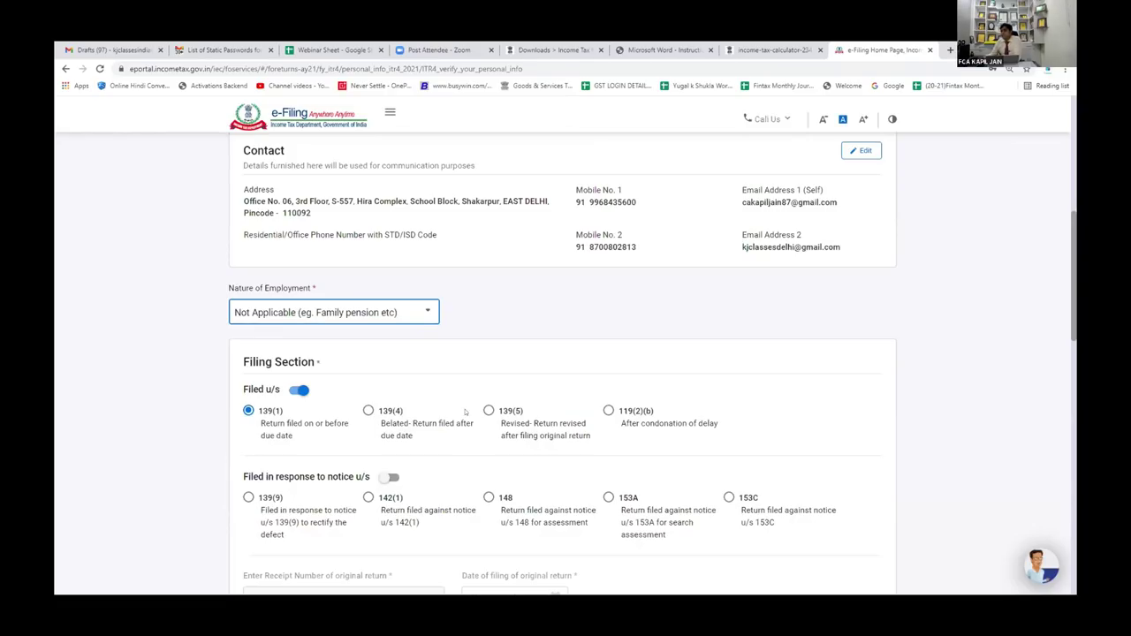
Step: Answer No to opting for the new tax regime u/s 115BAC in the Filing Section
{"action": "scroll", "coordinate": [465, 415], "scroll_direction": "down", "scroll_amount": 1}
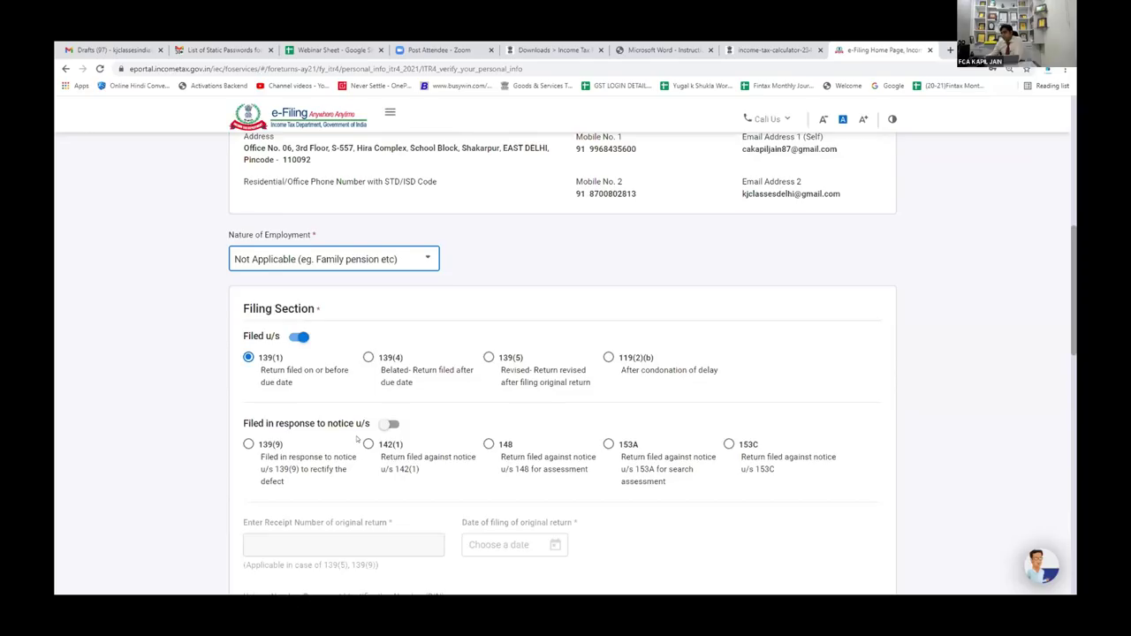
{"action": "scroll", "coordinate": [360, 440], "scroll_direction": "down", "scroll_amount": 2}
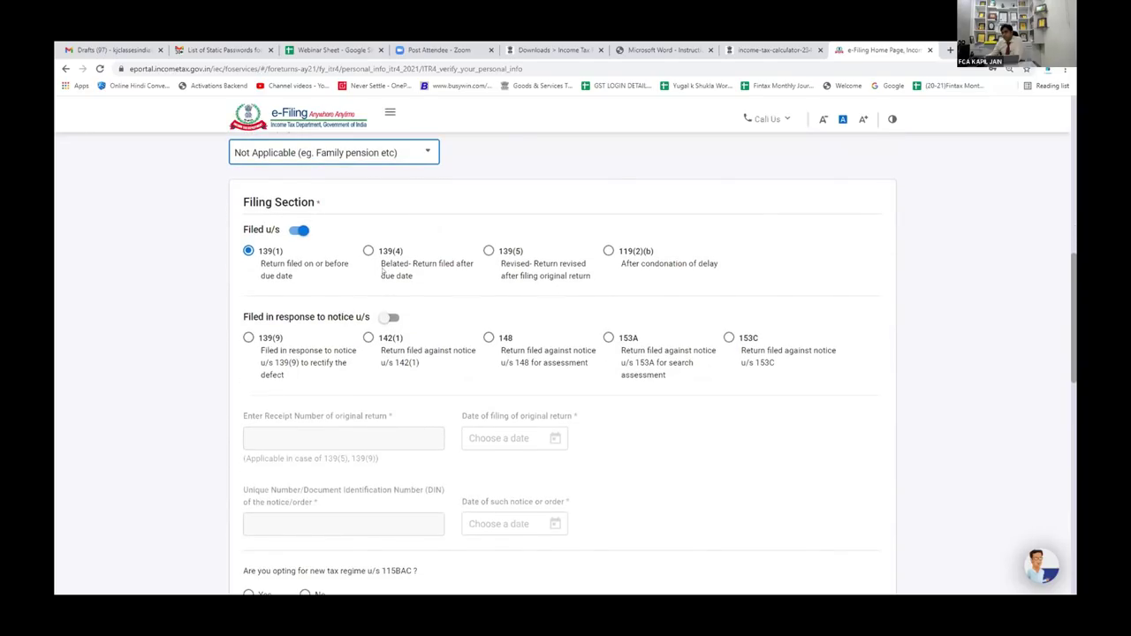
{"action": "scroll", "coordinate": [375, 285], "scroll_direction": "down", "scroll_amount": 2}
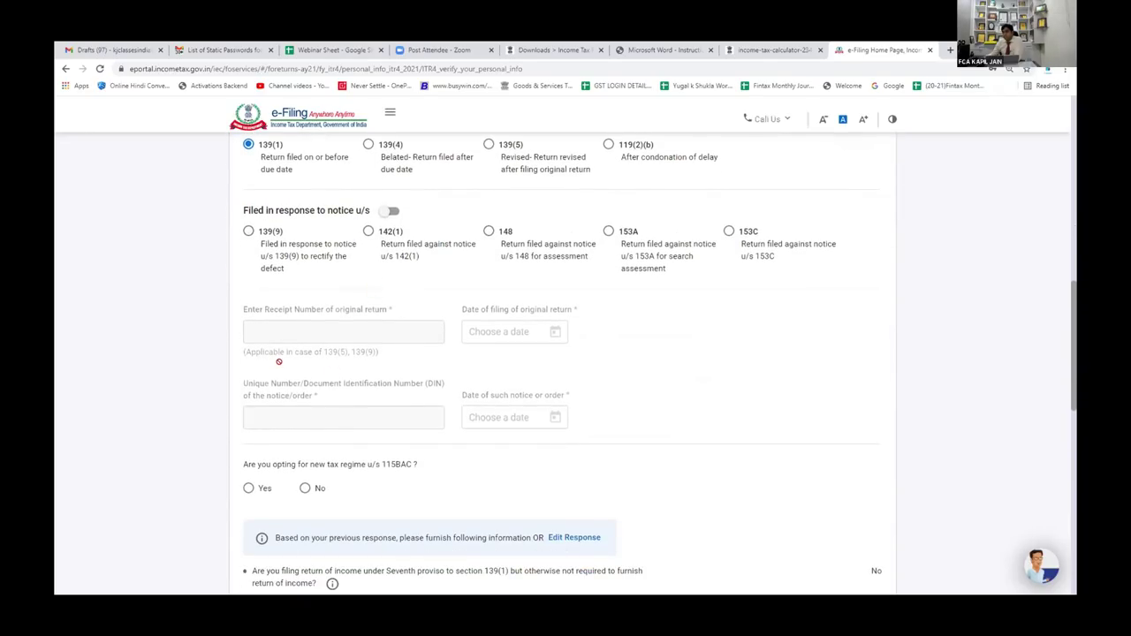
{"action": "scroll", "coordinate": [291, 389], "scroll_direction": "down", "scroll_amount": 2}
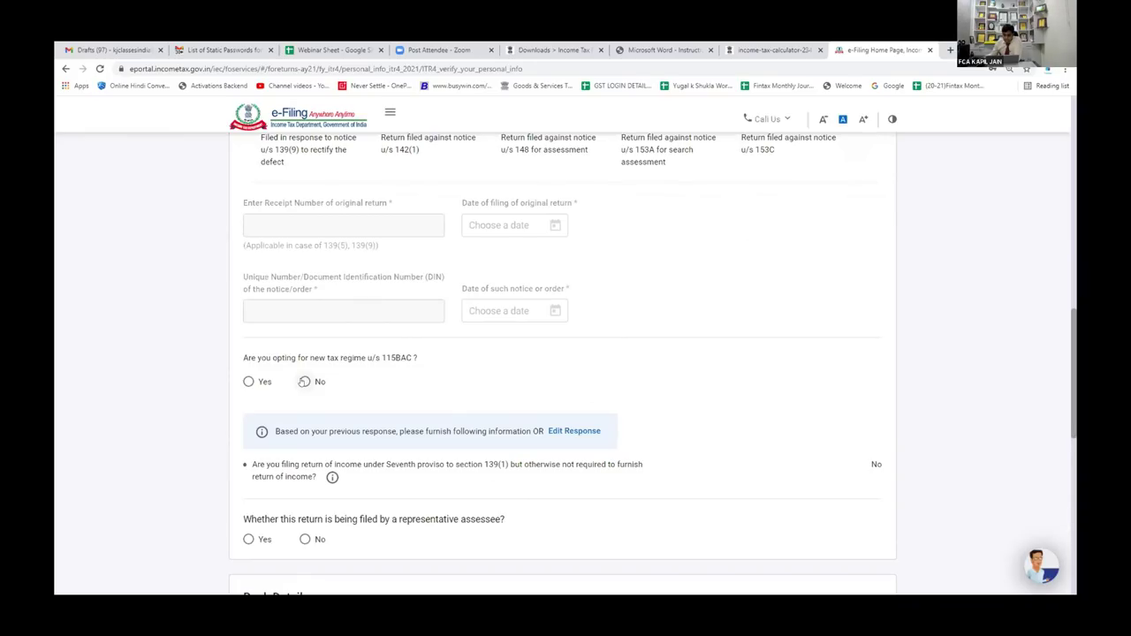
{"action": "left_click", "coordinate": [304, 381]}
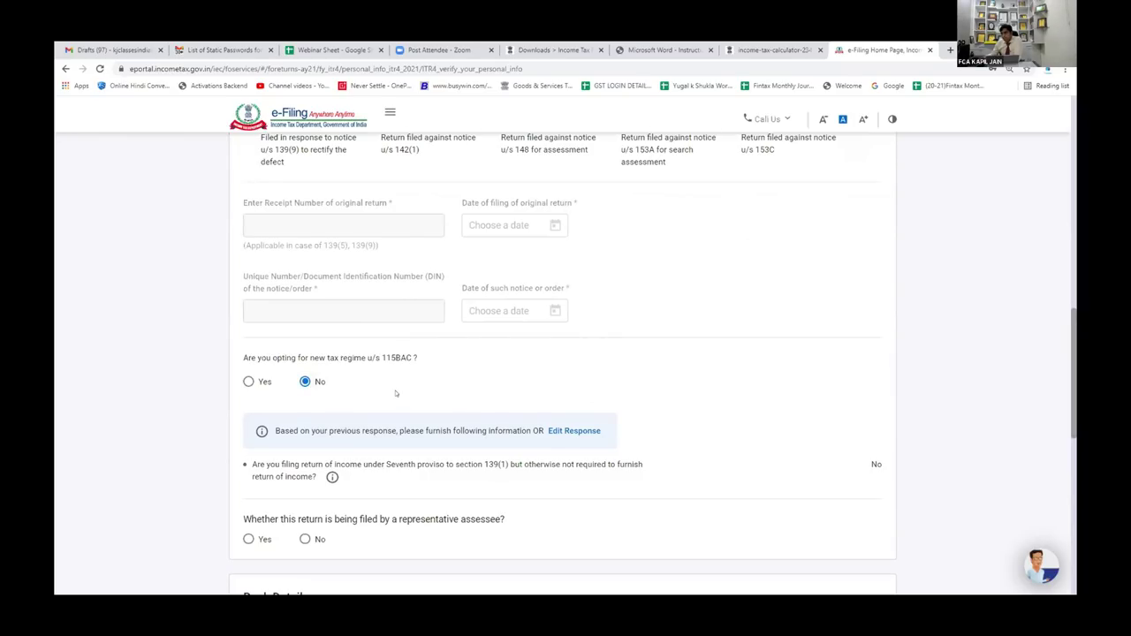
Step: Edit the filing-reason response to "Taxable income is more than basic exemption limit", continue, and dismiss the prefilled-data notice
{"action": "scroll", "coordinate": [396, 394], "scroll_direction": "down", "scroll_amount": 2}
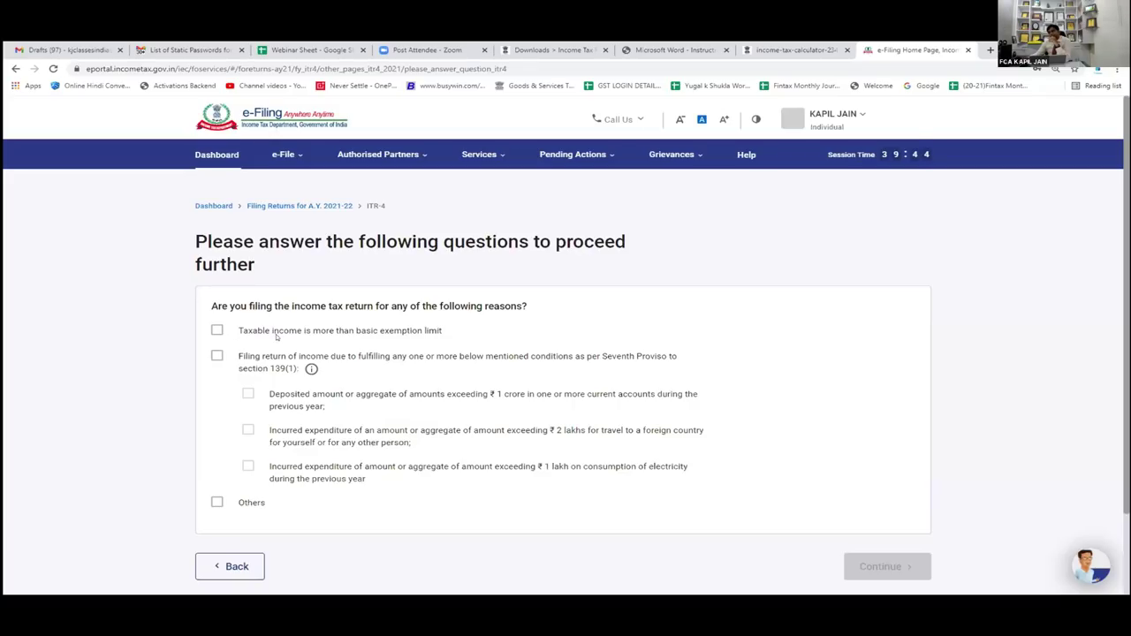
{"action": "left_click", "coordinate": [217, 330]}
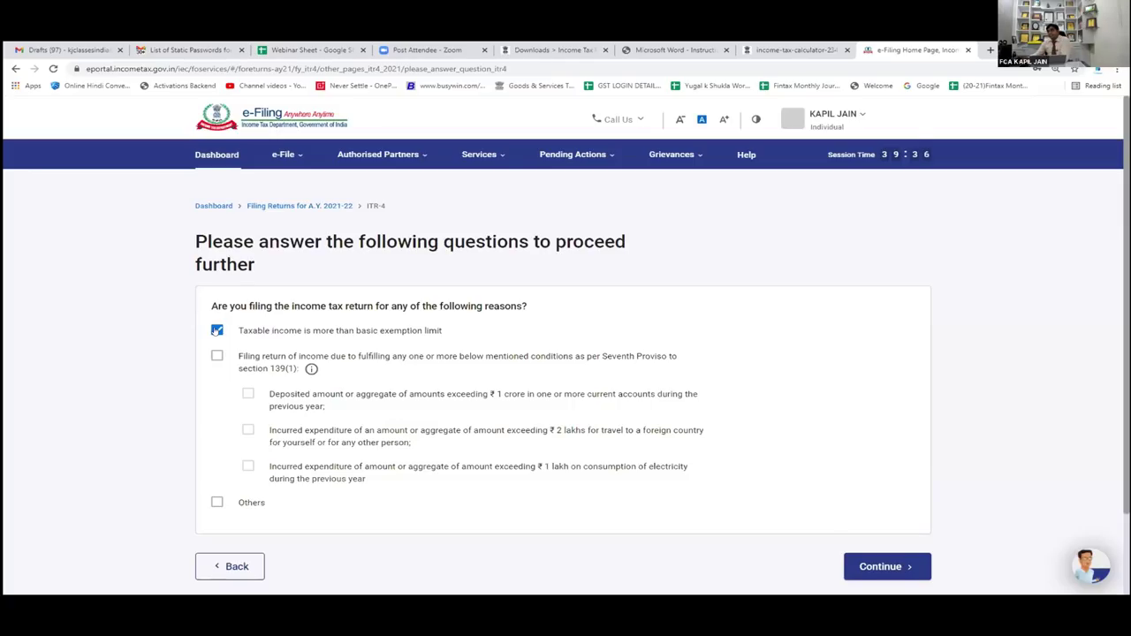
{"action": "left_click", "coordinate": [217, 331]}
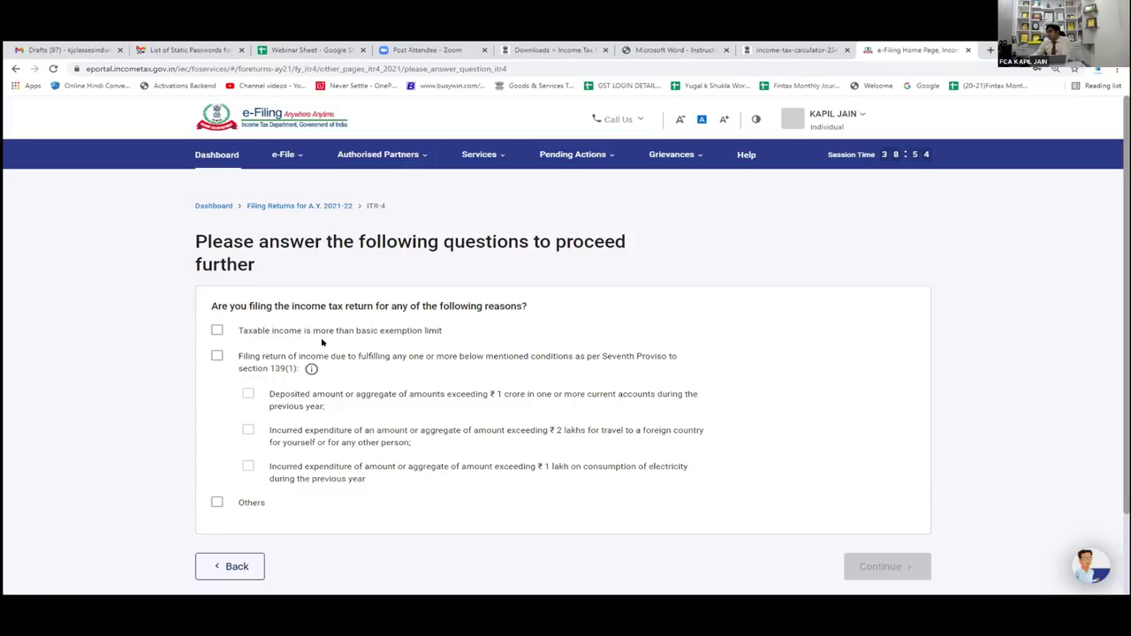
{"action": "left_click", "coordinate": [218, 330]}
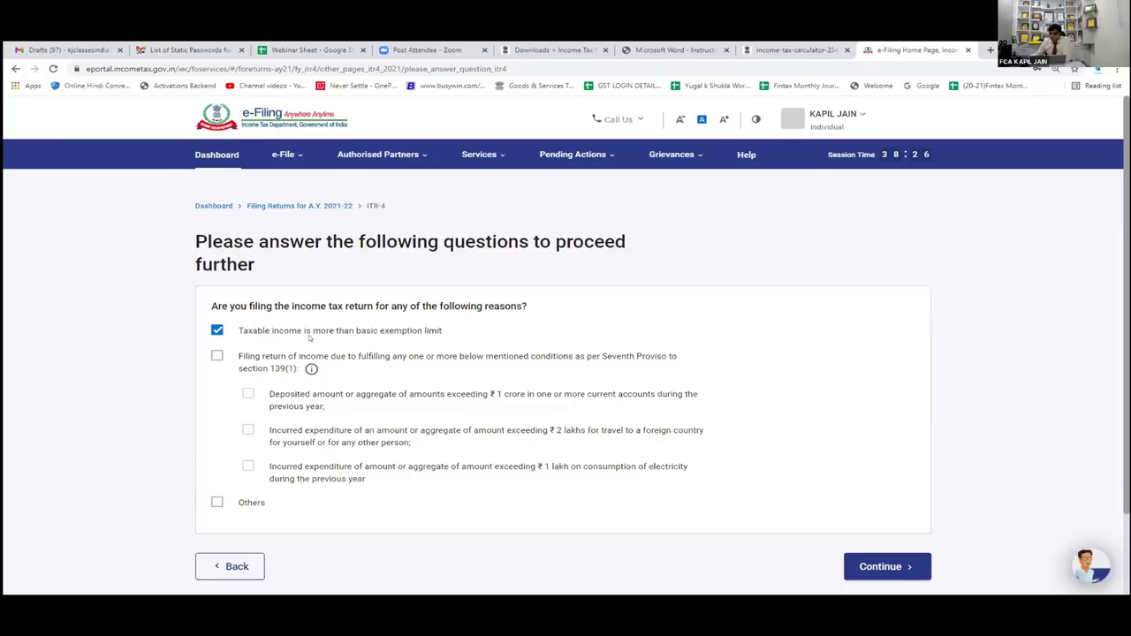
{"action": "scroll", "coordinate": [410, 301], "scroll_direction": "down", "scroll_amount": 2}
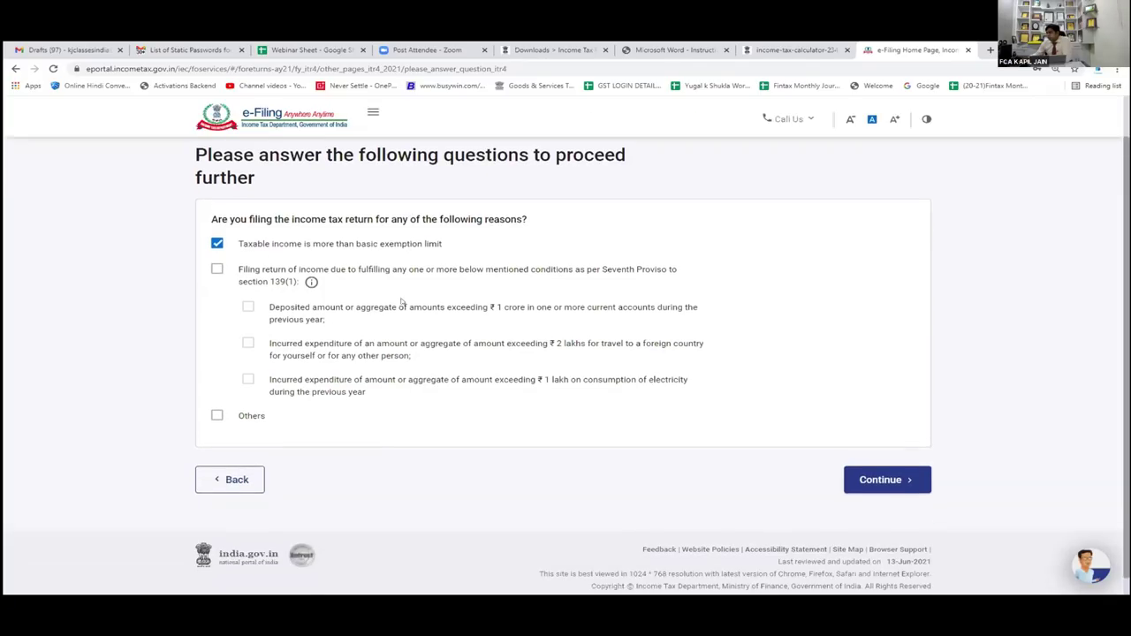
{"action": "left_click", "coordinate": [883, 472]}
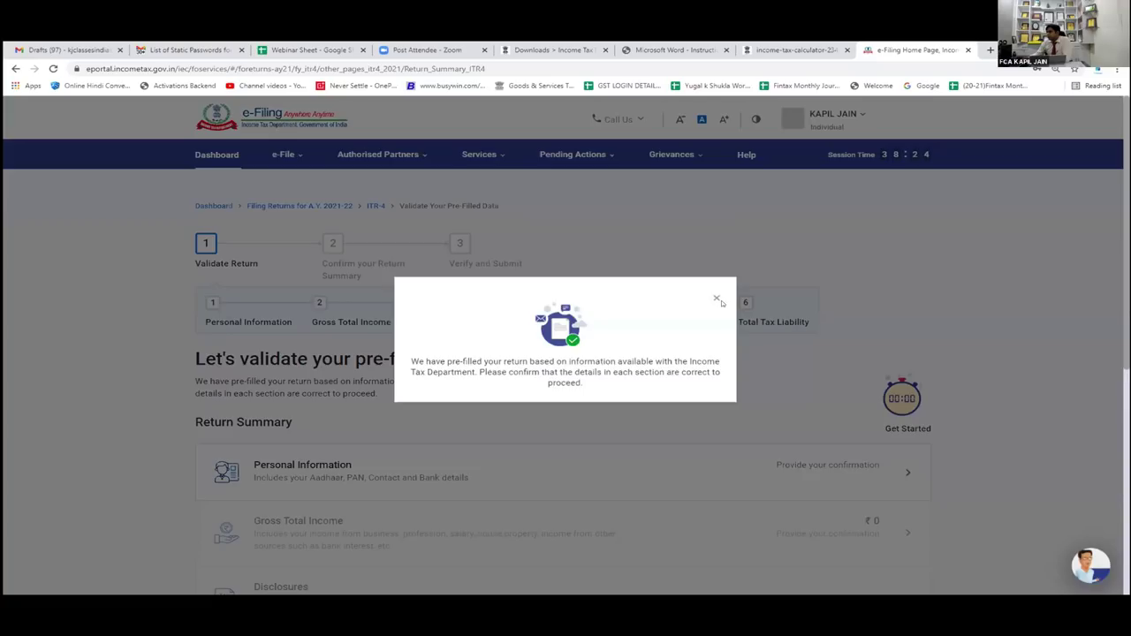
{"action": "left_click", "coordinate": [717, 300]}
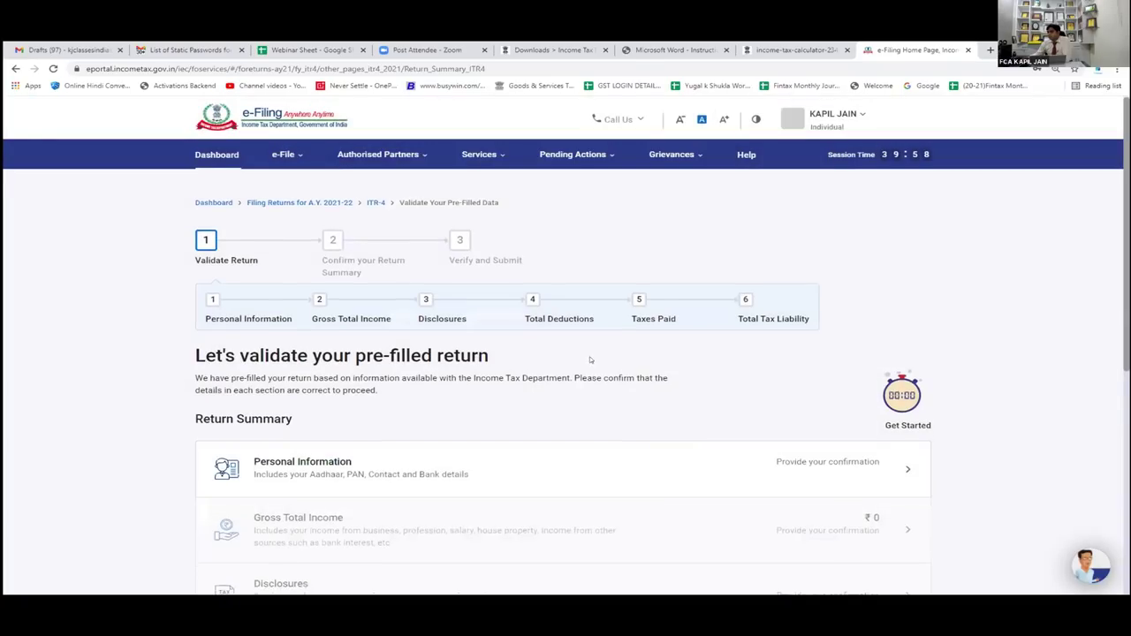
Step: Reopen the Personal Information section and go through it down to the representative assessee question
{"action": "scroll", "coordinate": [590, 360], "scroll_direction": "down", "scroll_amount": 1}
{"action": "left_click", "coordinate": [341, 359]}
{"action": "scroll", "coordinate": [362, 353], "scroll_direction": "down", "scroll_amount": 3}
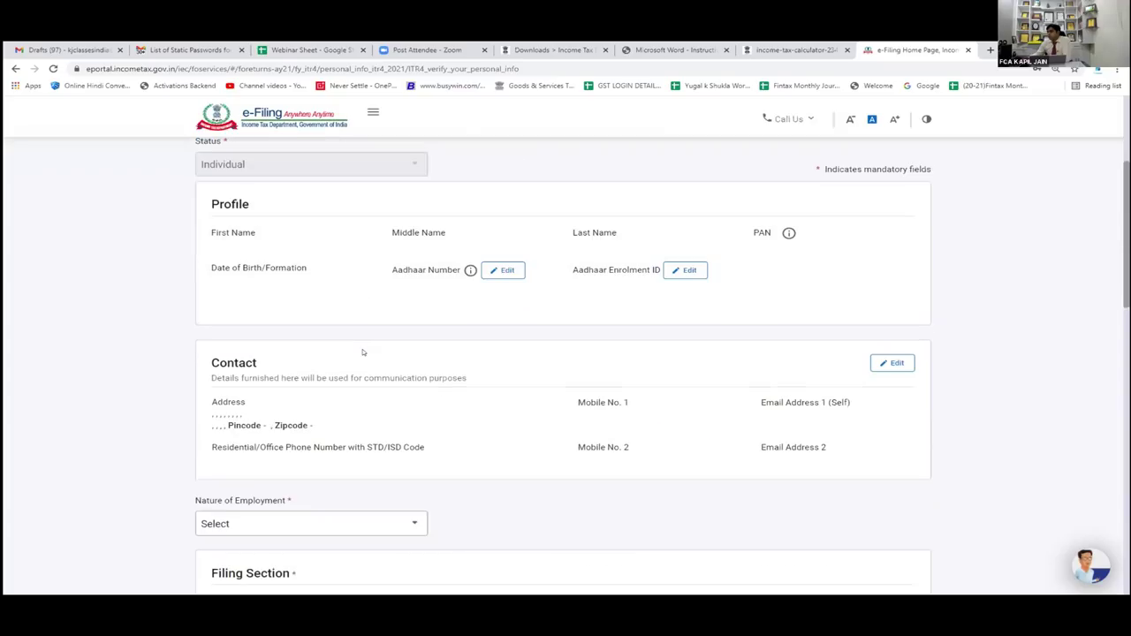
{"action": "scroll", "coordinate": [382, 342], "scroll_direction": "down", "scroll_amount": 2}
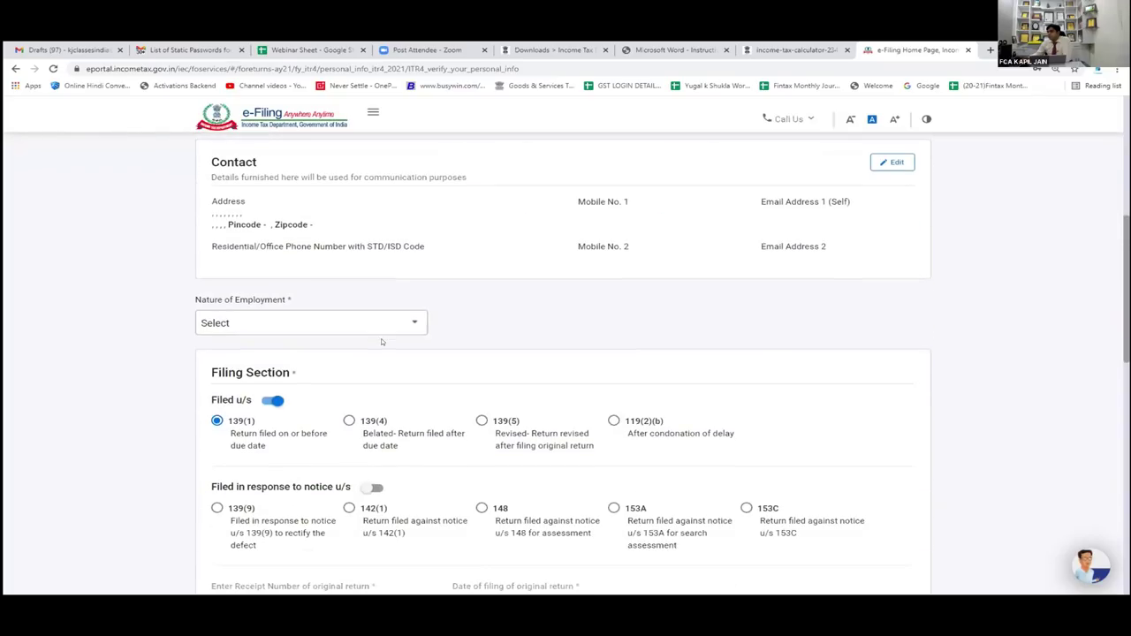
{"action": "scroll", "coordinate": [382, 342], "scroll_direction": "down", "scroll_amount": 6}
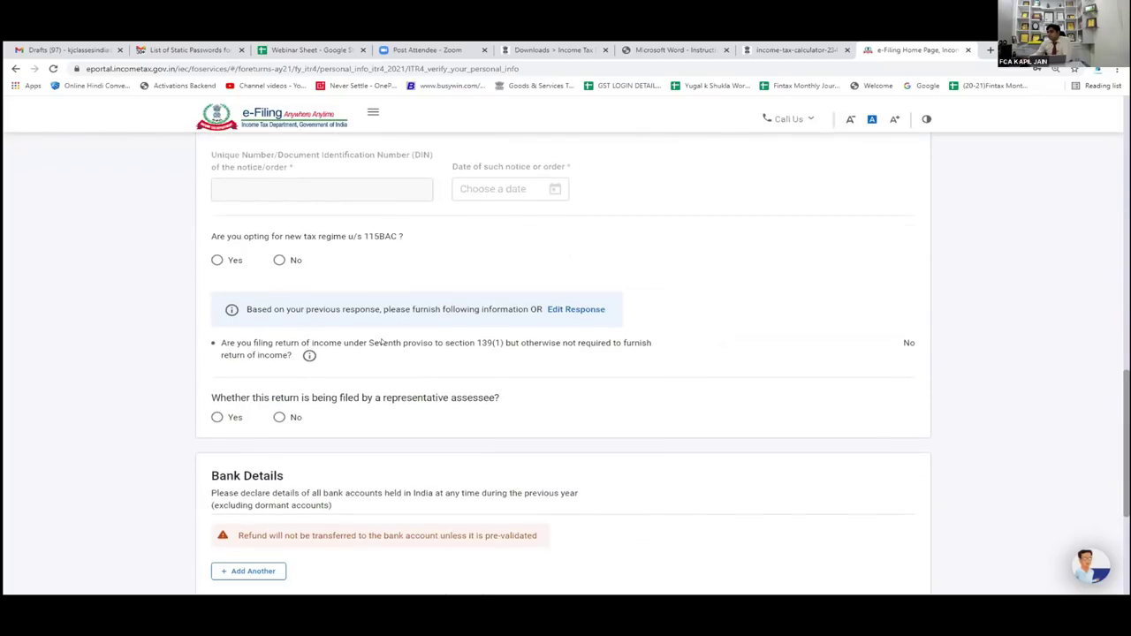
{"action": "scroll", "coordinate": [382, 342], "scroll_direction": "down", "scroll_amount": 2}
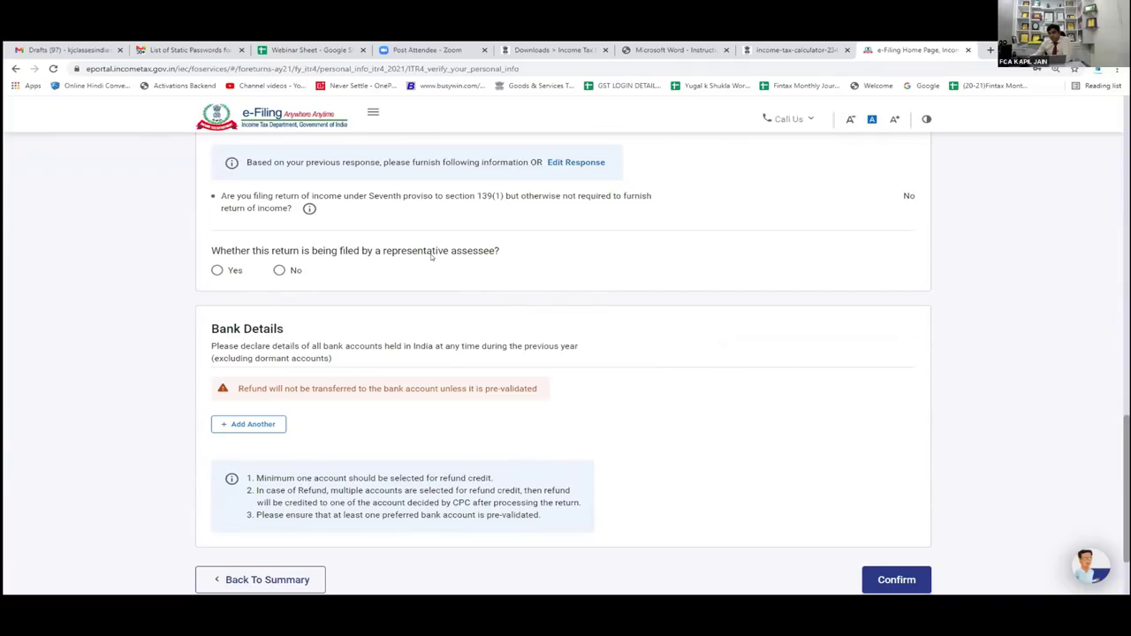
Step: Answer No to the return being filed by a representative assessee and try to confirm the personal information
{"action": "left_click", "coordinate": [279, 270]}
{"action": "scroll", "coordinate": [383, 343], "scroll_direction": "down", "scroll_amount": 2}
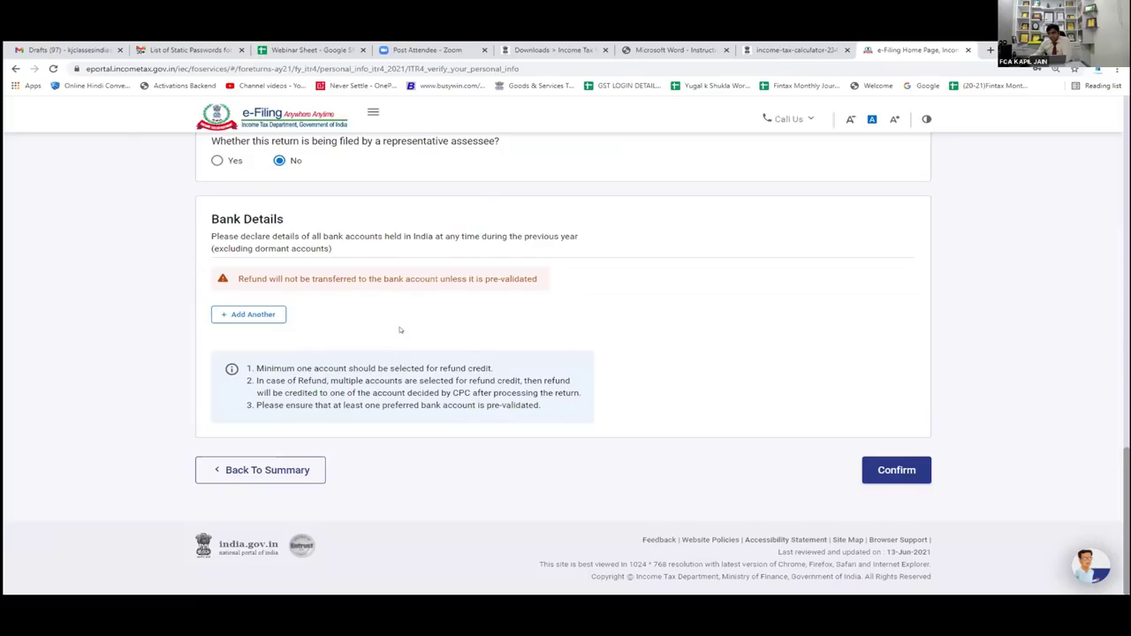
{"action": "left_click", "coordinate": [881, 471]}
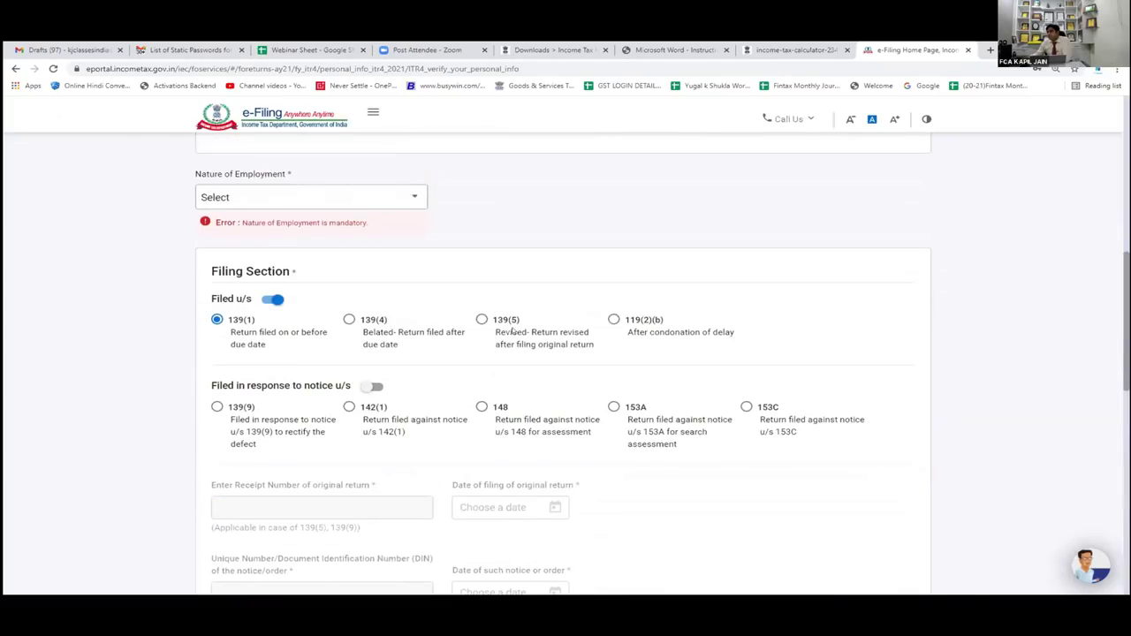
Step: Choose the mandatory Nature of Employment and try to confirm the personal information again
{"action": "left_click", "coordinate": [296, 202]}
{"action": "scroll", "coordinate": [260, 301], "scroll_direction": "down", "scroll_amount": 3}
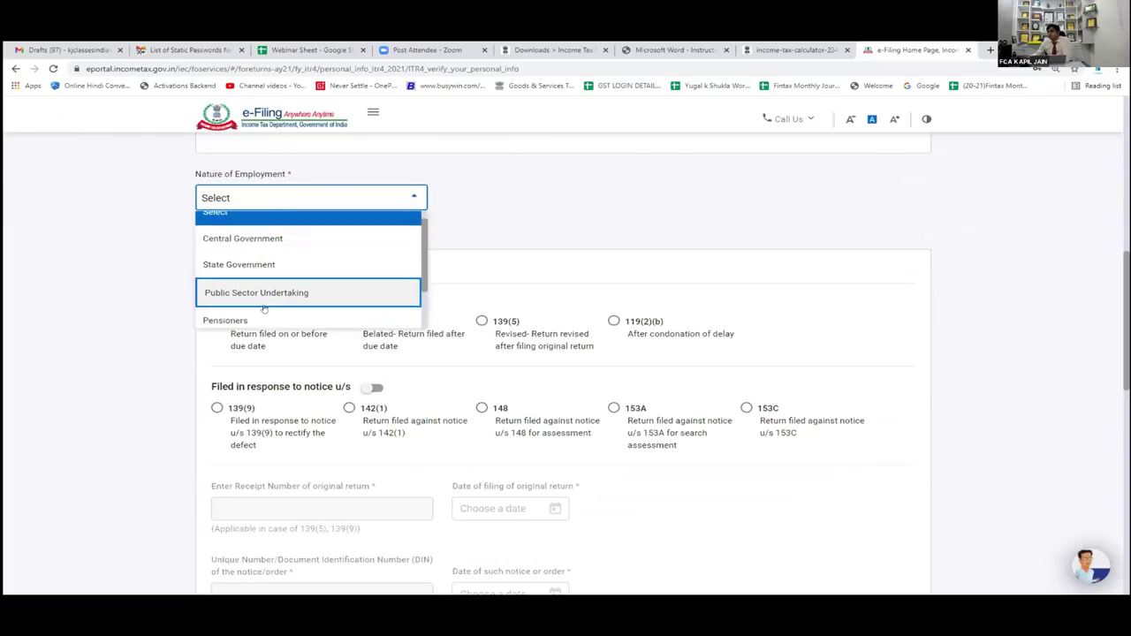
{"action": "left_click", "coordinate": [260, 311]}
{"action": "scroll", "coordinate": [390, 373], "scroll_direction": "down", "scroll_amount": 10}
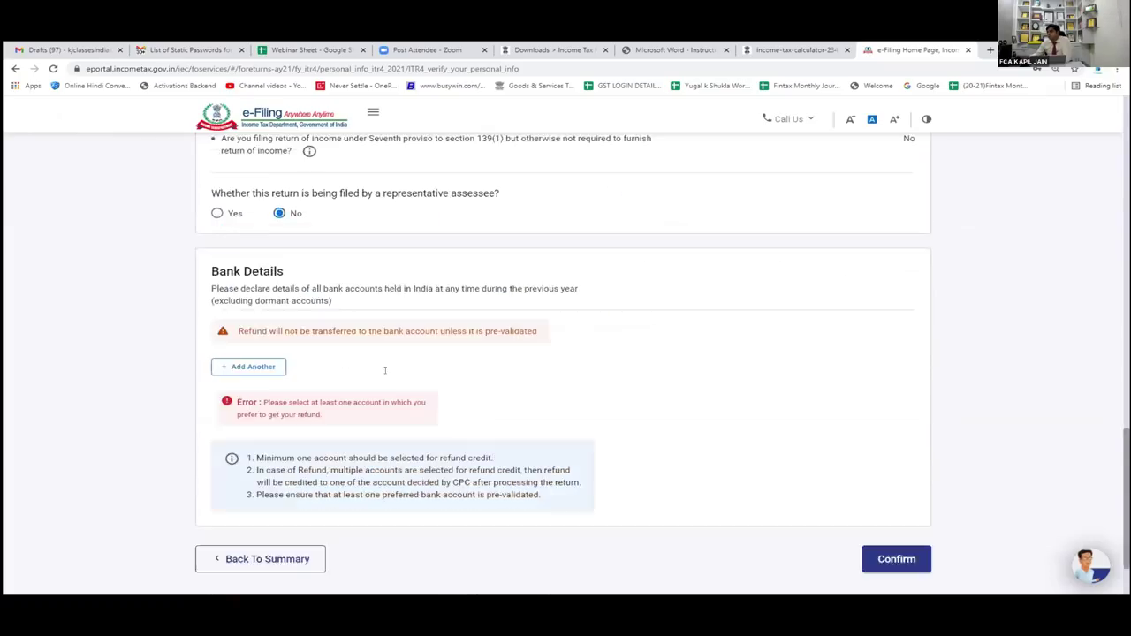
{"action": "scroll", "coordinate": [389, 373], "scroll_direction": "up", "scroll_amount": 2}
{"action": "scroll", "coordinate": [390, 373], "scroll_direction": "down", "scroll_amount": 3}
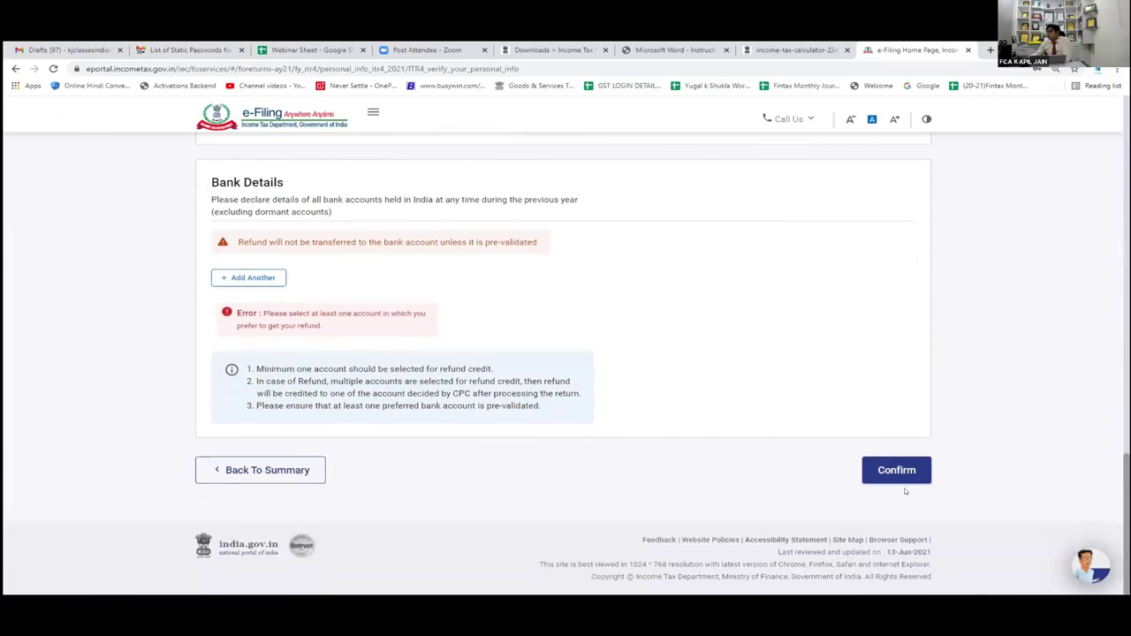
{"action": "left_click", "coordinate": [897, 473]}
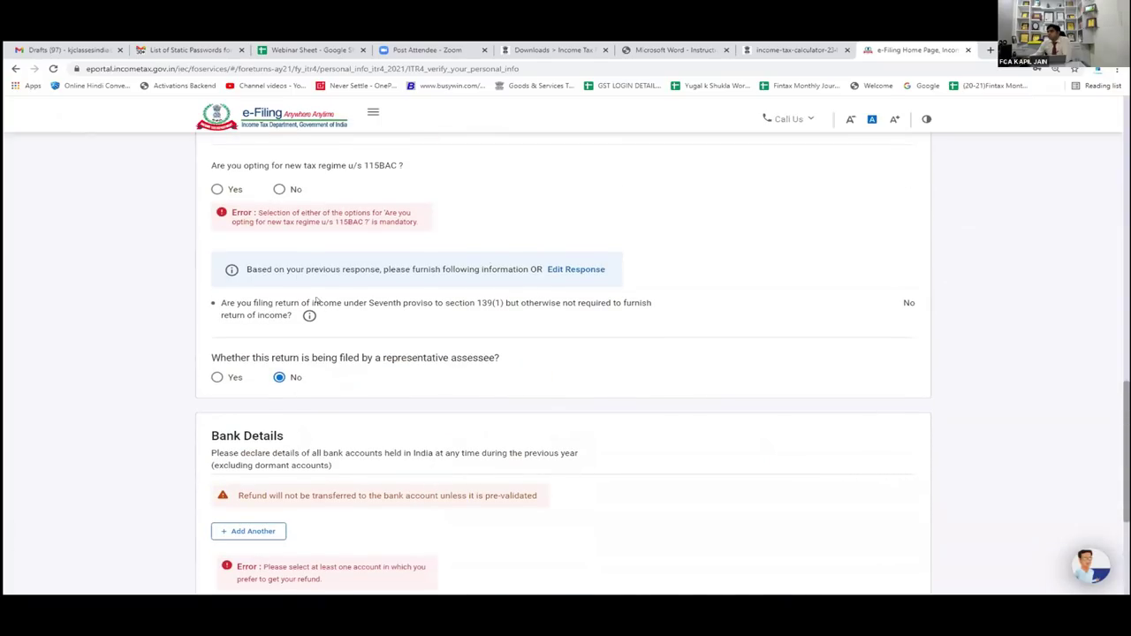
Step: Decline the new tax regime u/s 115BAC and check the Bank Details requirements
{"action": "left_click", "coordinate": [279, 189]}
{"action": "scroll", "coordinate": [403, 395], "scroll_direction": "down", "scroll_amount": 3}
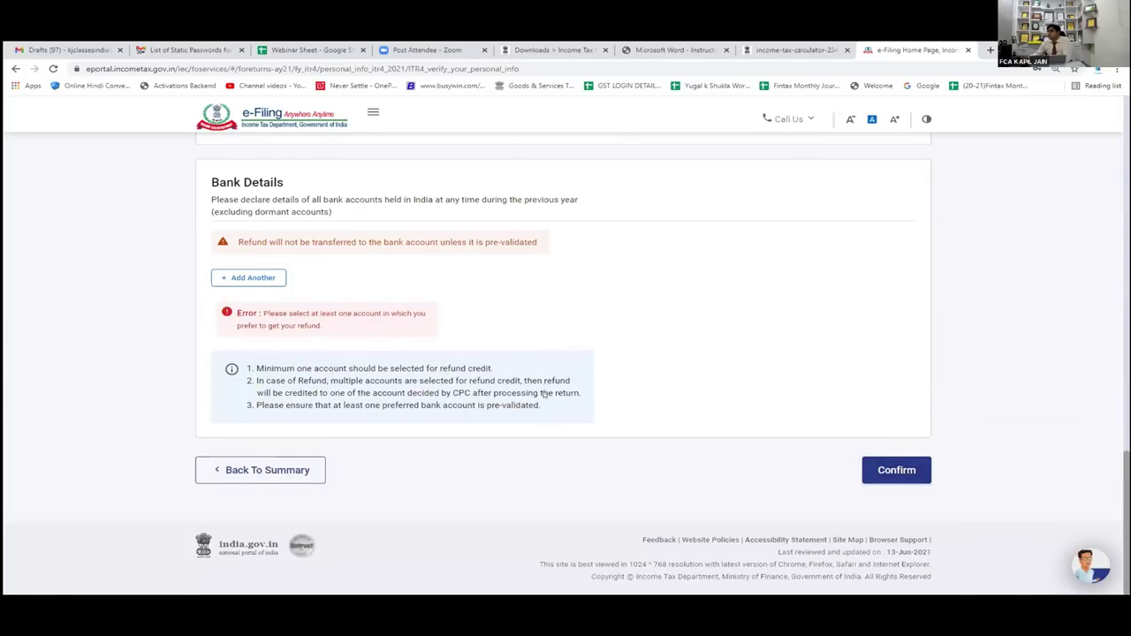
{"action": "scroll", "coordinate": [546, 392], "scroll_direction": "up", "scroll_amount": 2}
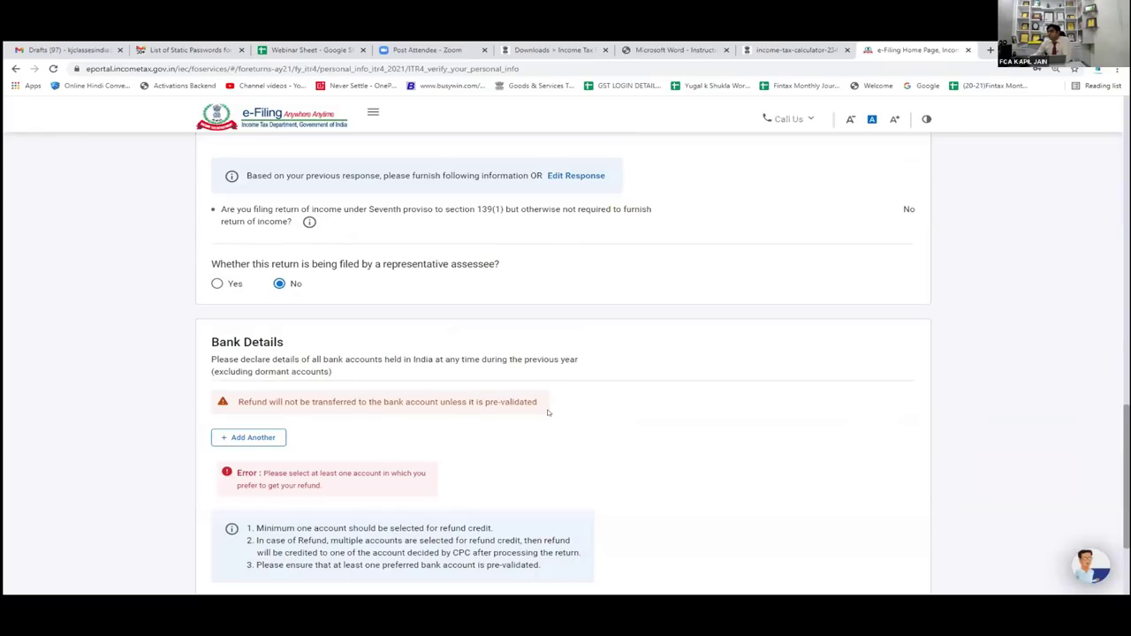
{"action": "scroll", "coordinate": [547, 413], "scroll_direction": "down", "scroll_amount": 2}
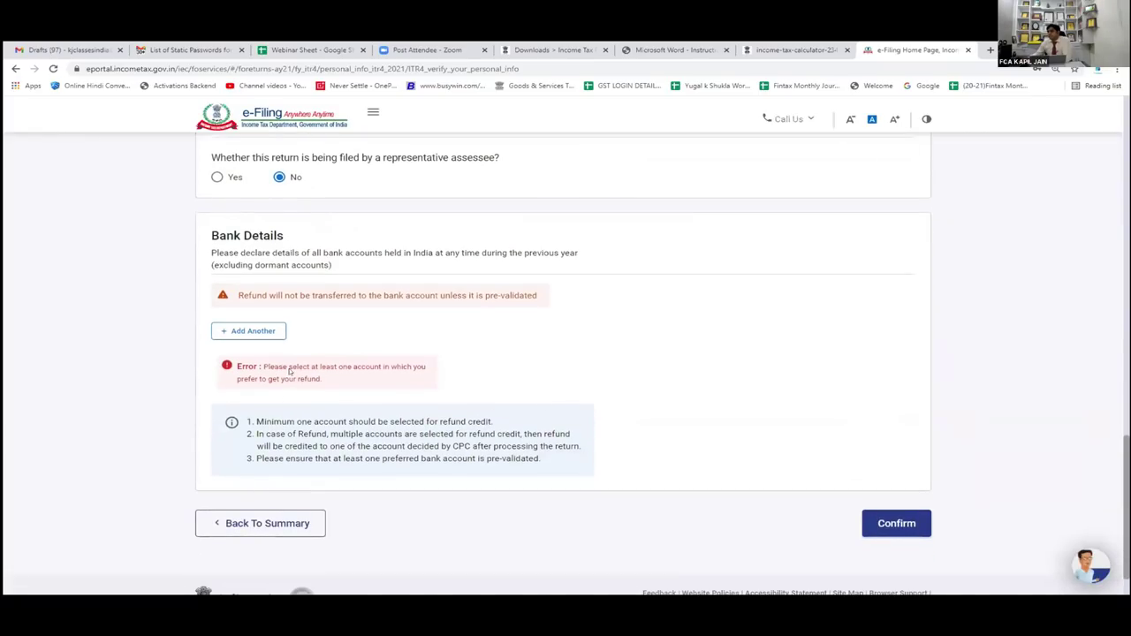
Step: Add another bank account with its account number, choosing Saving Bank Account as the account type and Primary as the account holder type
{"action": "left_click", "coordinate": [249, 331]}
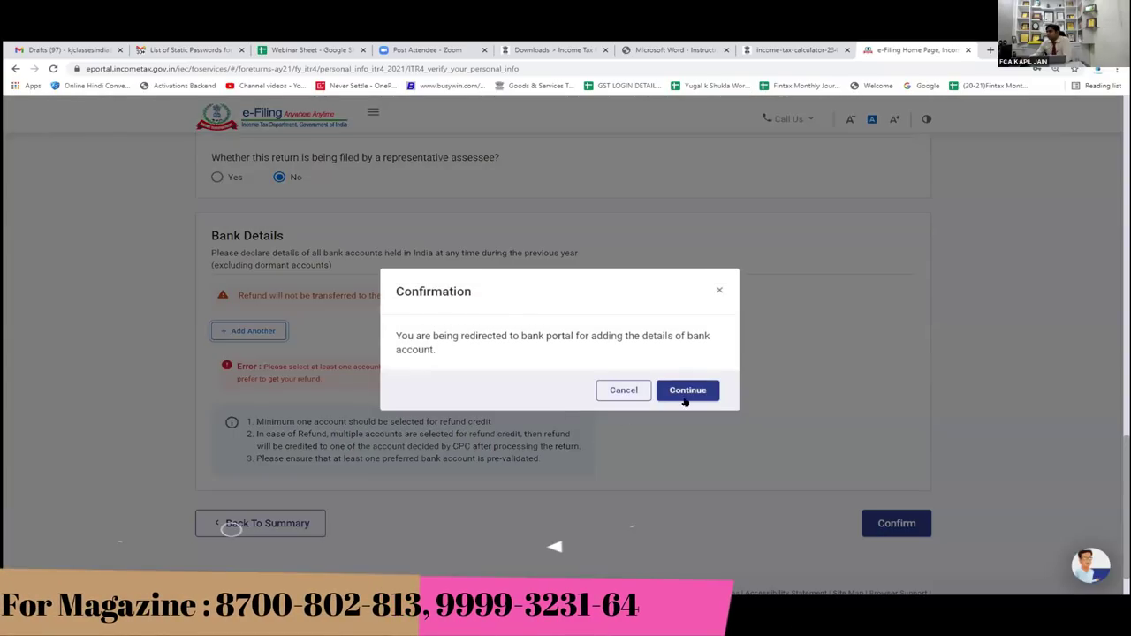
{"action": "left_click", "coordinate": [686, 397]}
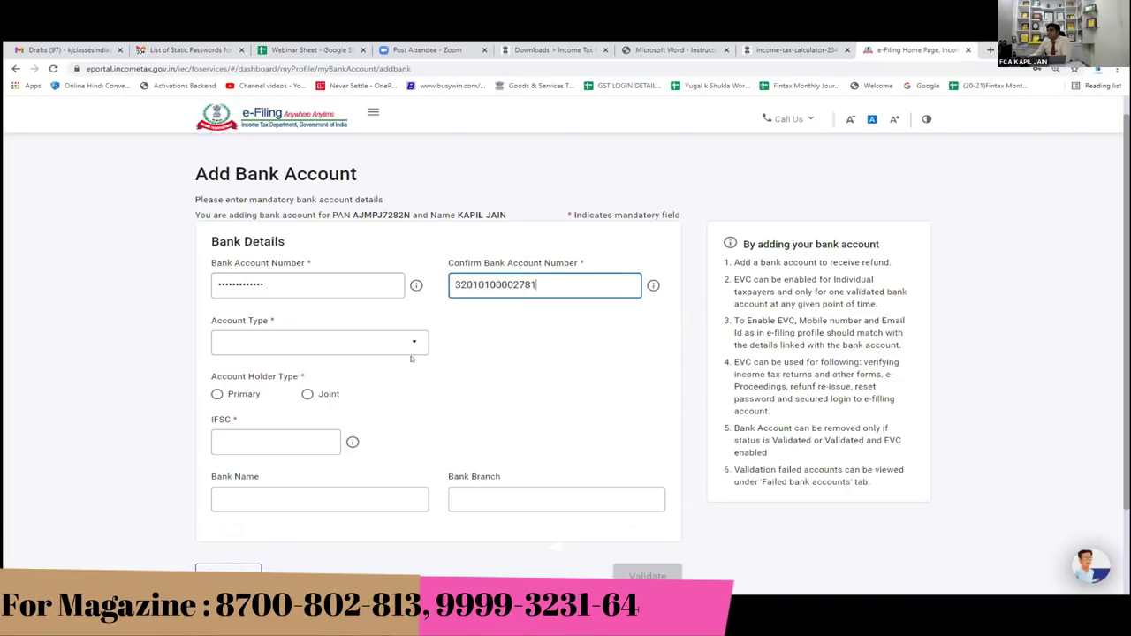
{"action": "left_click", "coordinate": [408, 343]}
{"action": "left_click", "coordinate": [407, 363]}
{"action": "scroll", "coordinate": [407, 362], "scroll_direction": "down", "scroll_amount": 3}
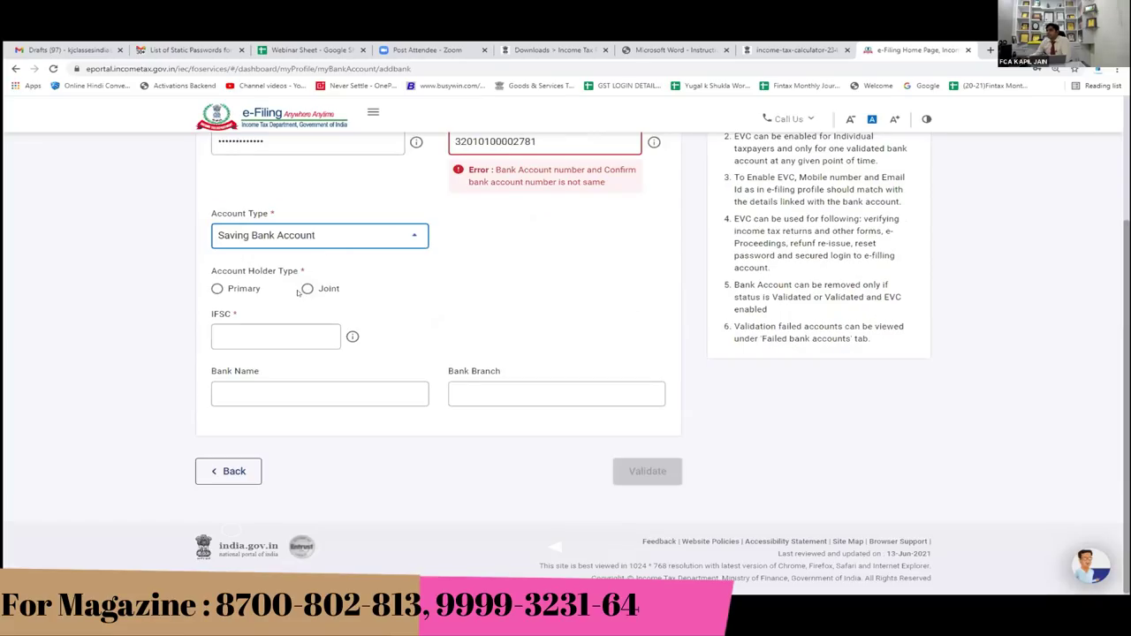
{"action": "left_click", "coordinate": [237, 292]}
Step: Set the bank account's IFSC to BARB0VISHWA and submit the account for validation
{"action": "scroll", "coordinate": [300, 424], "scroll_direction": "up", "scroll_amount": 1}
{"action": "left_click", "coordinate": [300, 425]}
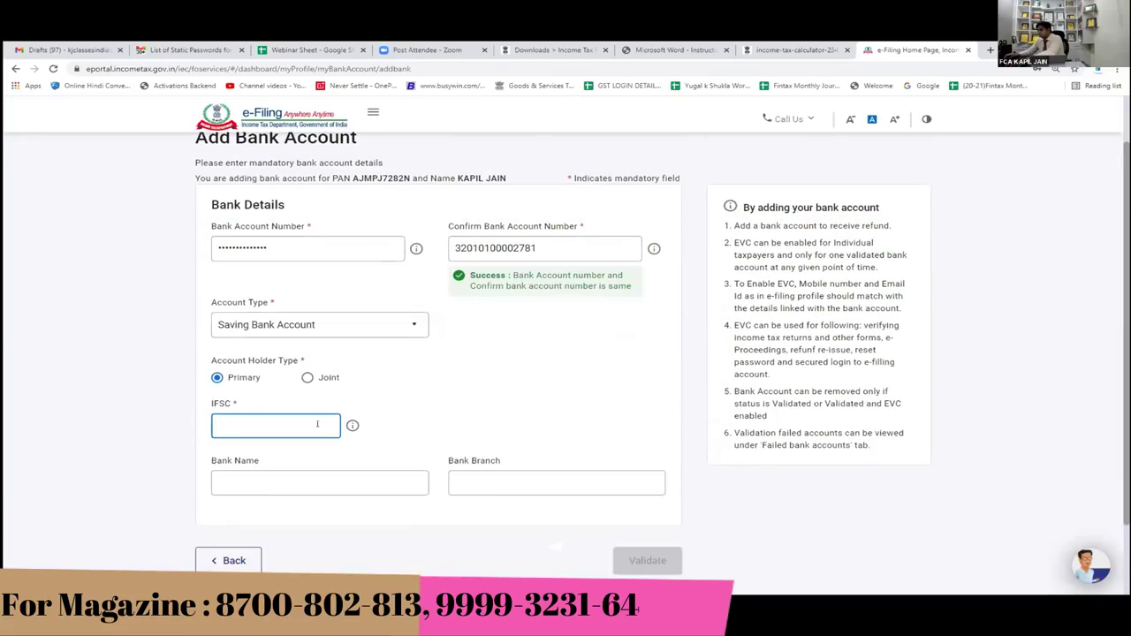
{"action": "type", "text": "BARB0VISHWA"}
{"action": "scroll", "coordinate": [301, 424], "scroll_direction": "down", "scroll_amount": 3}
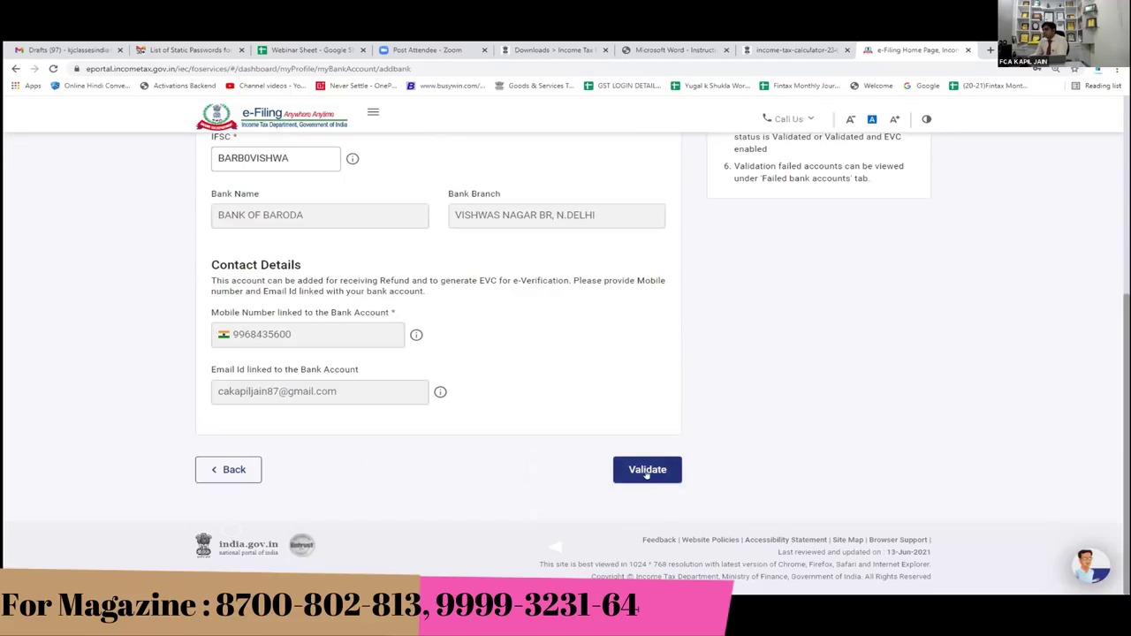
{"action": "left_click", "coordinate": [646, 469]}
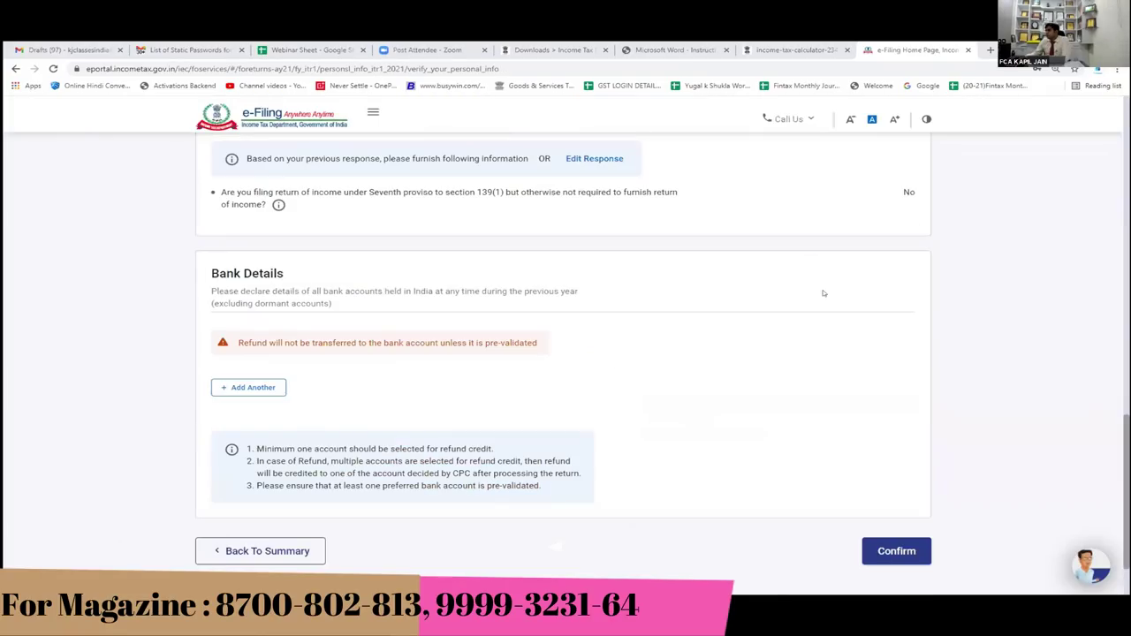
Step: Go through the ITR-1 personal information page and answer No to opting for the new tax regime u/s 115BAC
{"action": "scroll", "coordinate": [449, 452], "scroll_direction": "down", "scroll_amount": 1}
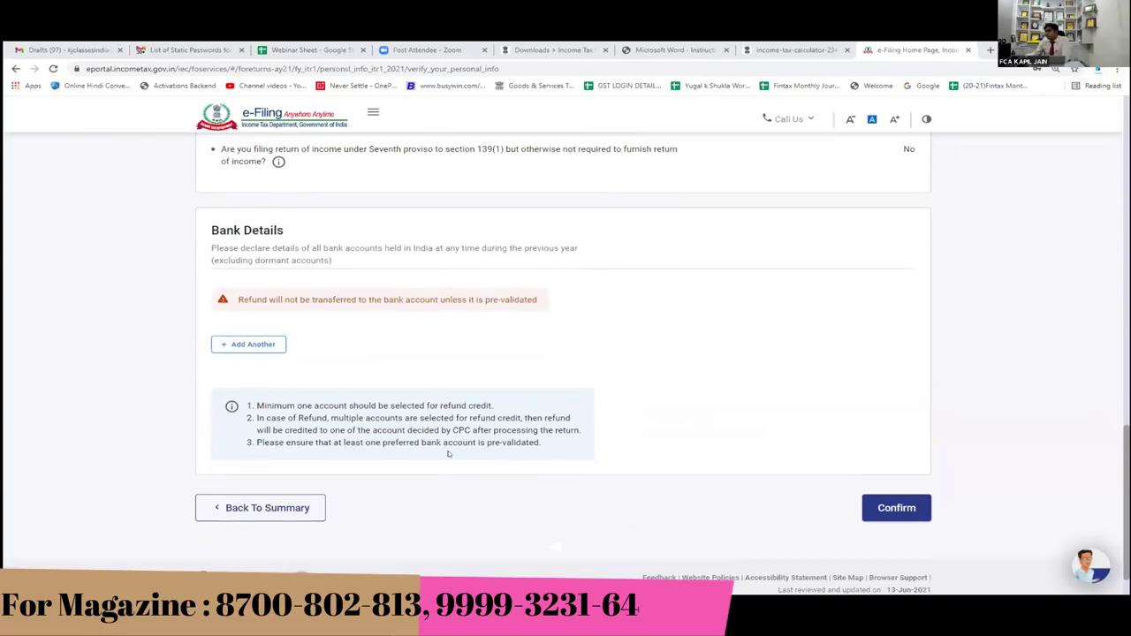
{"action": "scroll", "coordinate": [449, 453], "scroll_direction": "up", "scroll_amount": 10}
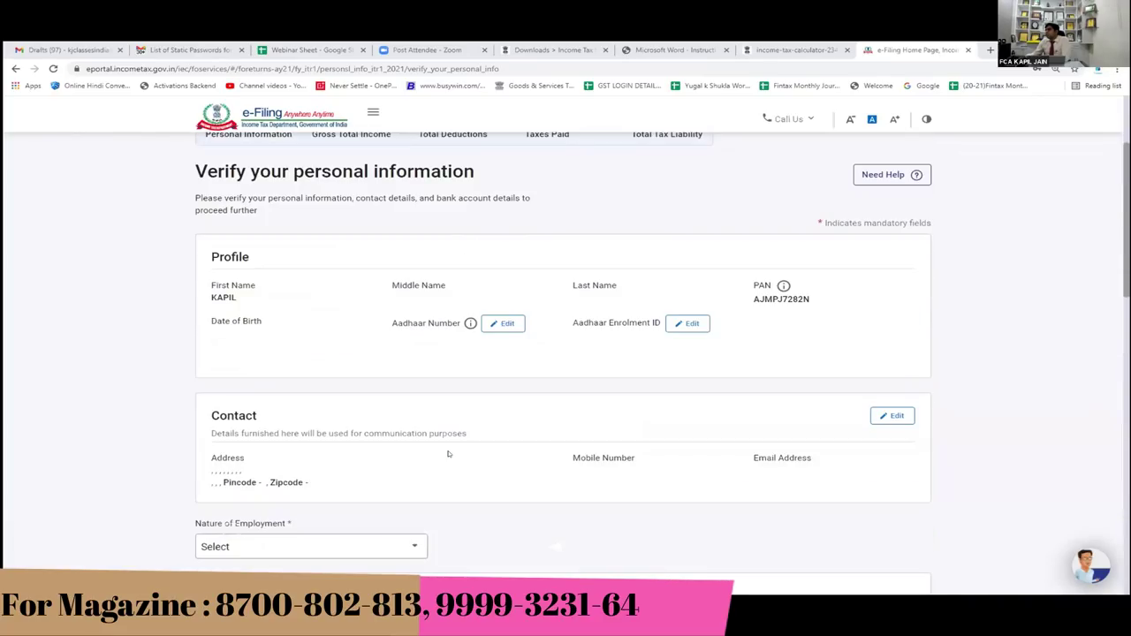
{"action": "scroll", "coordinate": [449, 454], "scroll_direction": "up", "scroll_amount": 3}
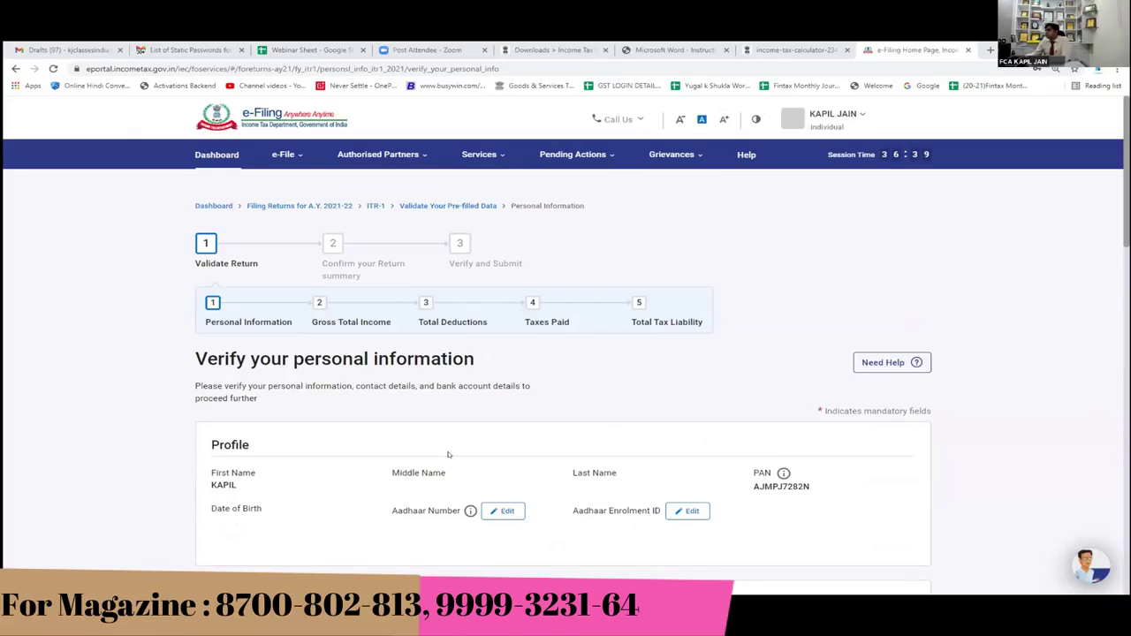
{"action": "scroll", "coordinate": [448, 454], "scroll_direction": "down", "scroll_amount": 10}
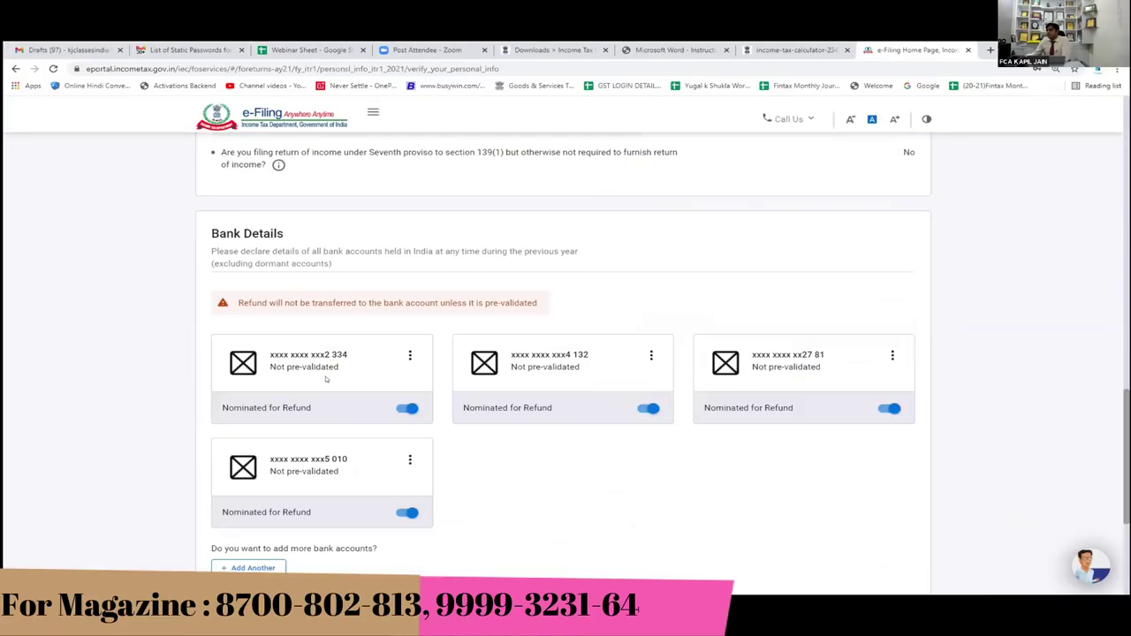
{"action": "scroll", "coordinate": [341, 376], "scroll_direction": "up", "scroll_amount": 2}
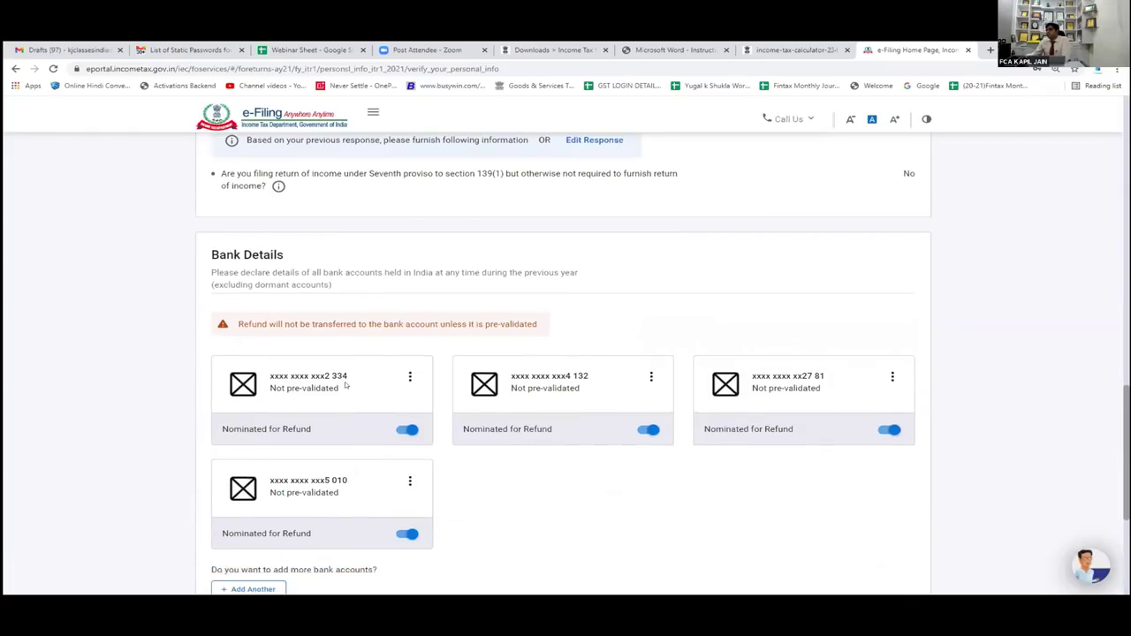
{"action": "left_click", "coordinate": [279, 229]}
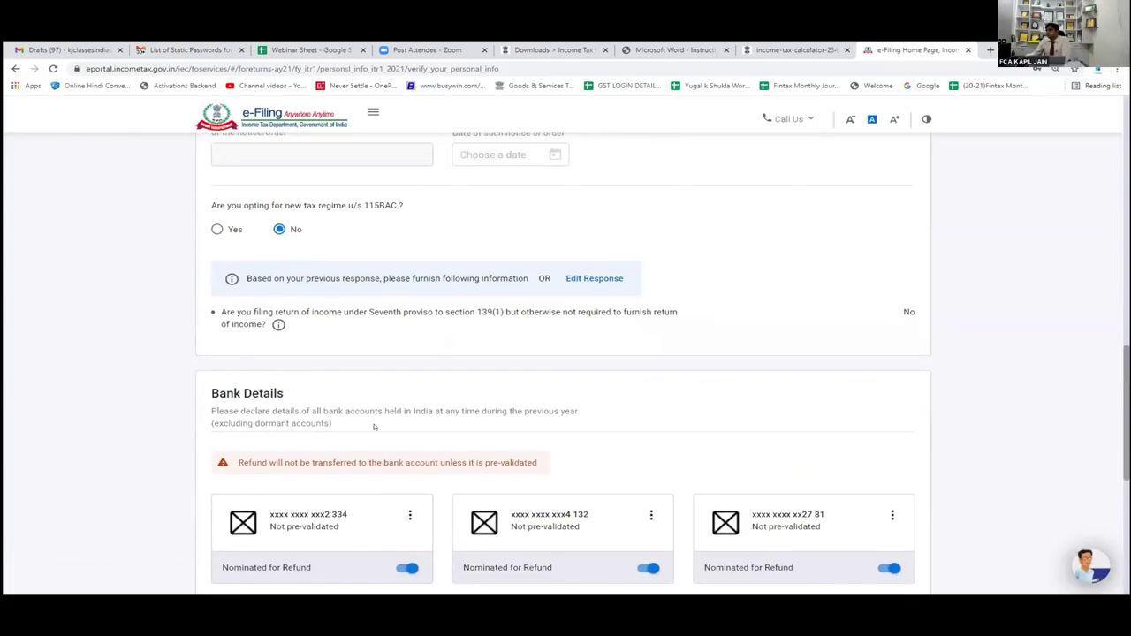
Step: Check the pre-validation status of the bank accounts nominated for refund and try to confirm the personal information
{"action": "scroll", "coordinate": [378, 429], "scroll_direction": "down", "scroll_amount": 3}
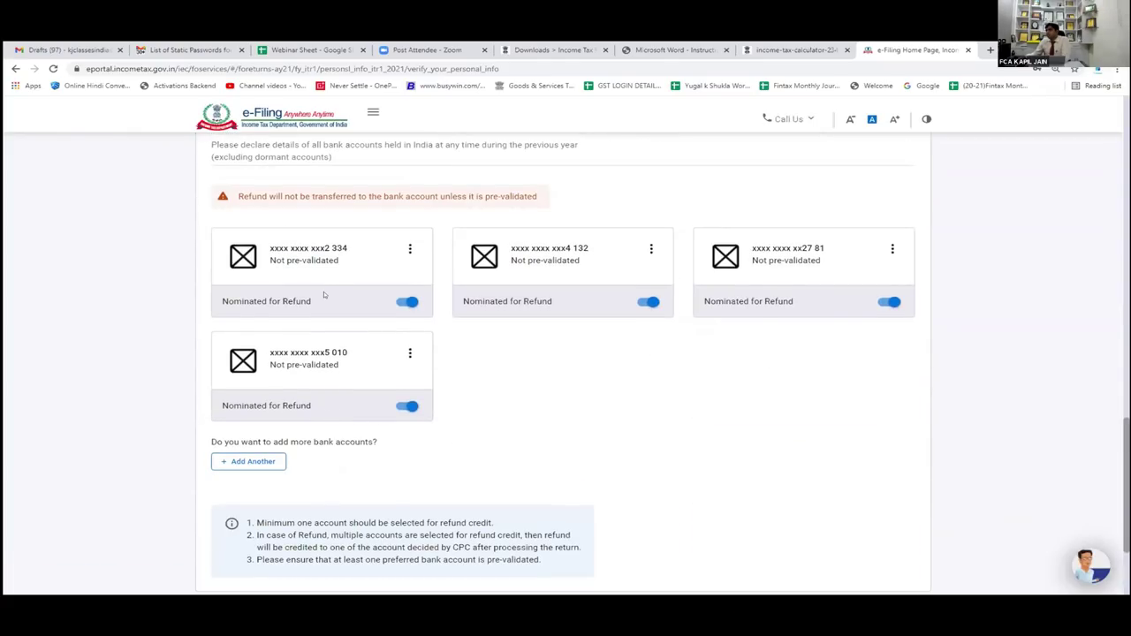
{"action": "triple_click", "coordinate": [317, 260]}
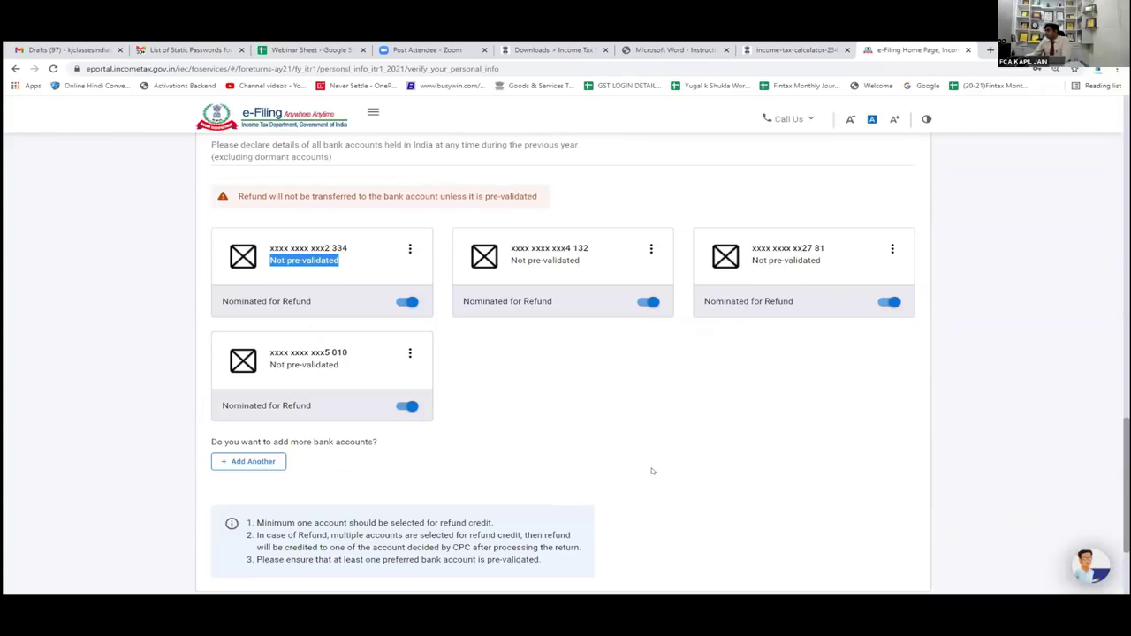
{"action": "scroll", "coordinate": [652, 471], "scroll_direction": "down", "scroll_amount": 3}
{"action": "left_click", "coordinate": [906, 471]}
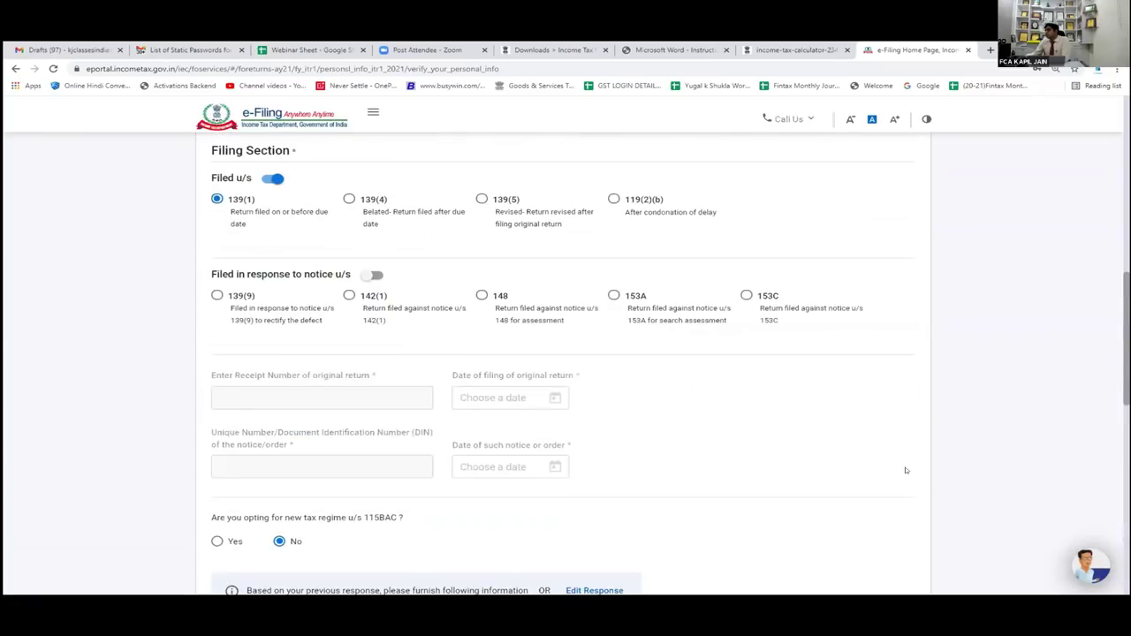
Step: Set the Nature of Employment to Not Applicable (eg. Family pension etc) and confirm the personal information
{"action": "left_click", "coordinate": [298, 198]}
{"action": "scroll", "coordinate": [271, 297], "scroll_direction": "down", "scroll_amount": 1}
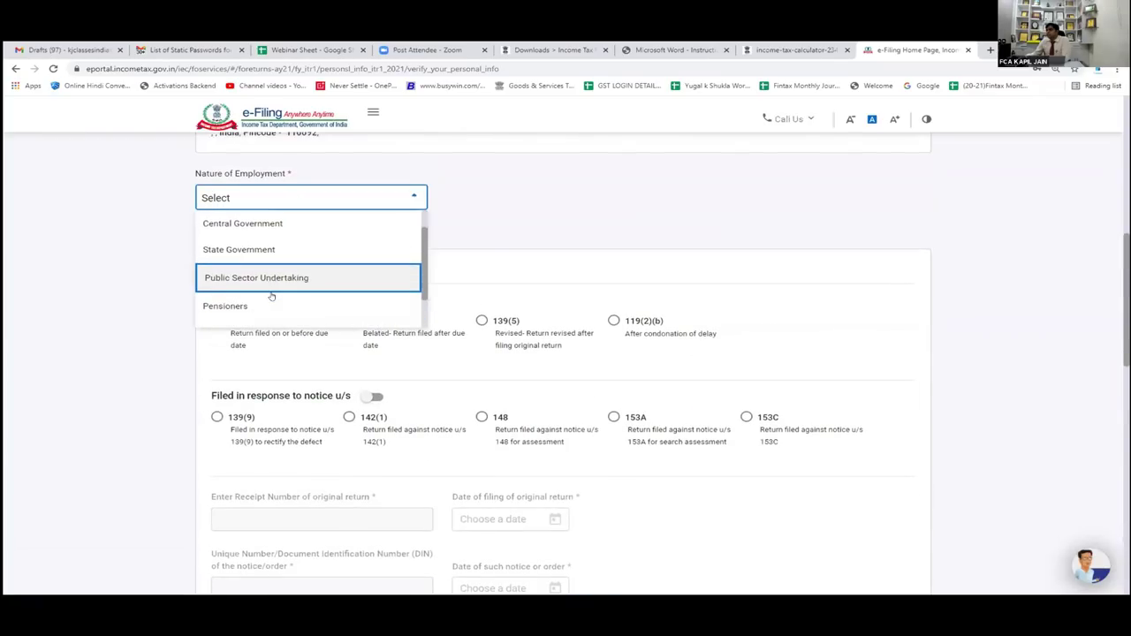
{"action": "scroll", "coordinate": [272, 297], "scroll_direction": "down", "scroll_amount": 1}
{"action": "left_click", "coordinate": [274, 311]}
{"action": "scroll", "coordinate": [327, 345], "scroll_direction": "down", "scroll_amount": 1}
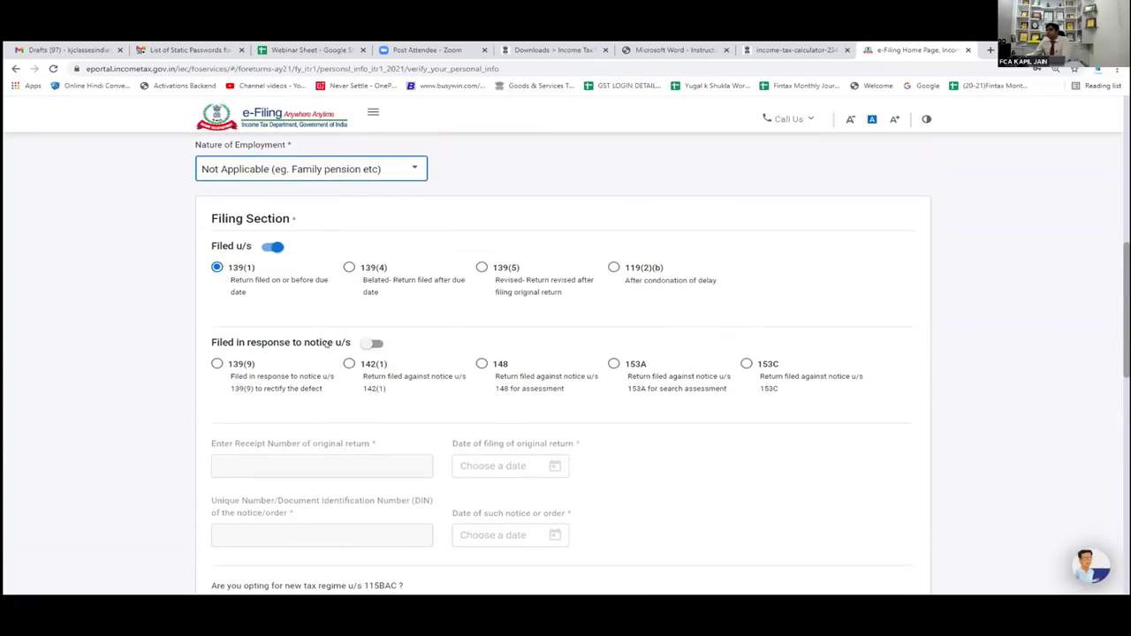
{"action": "scroll", "coordinate": [329, 344], "scroll_direction": "down", "scroll_amount": 10}
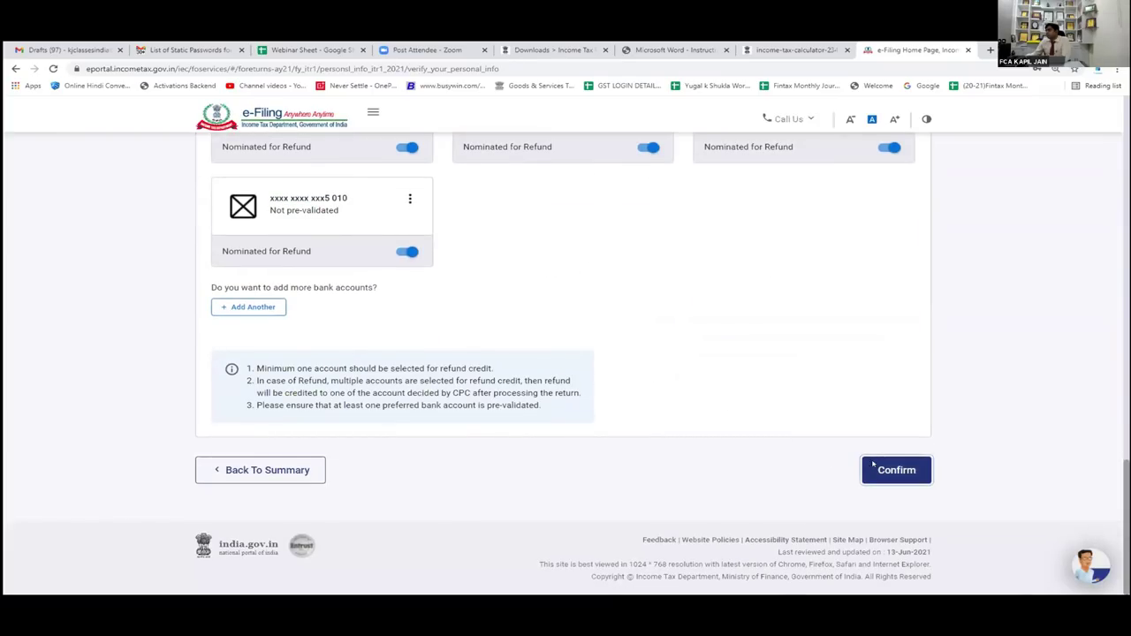
{"action": "left_click", "coordinate": [896, 469]}
{"action": "scroll", "coordinate": [566, 377], "scroll_direction": "down", "scroll_amount": 2}
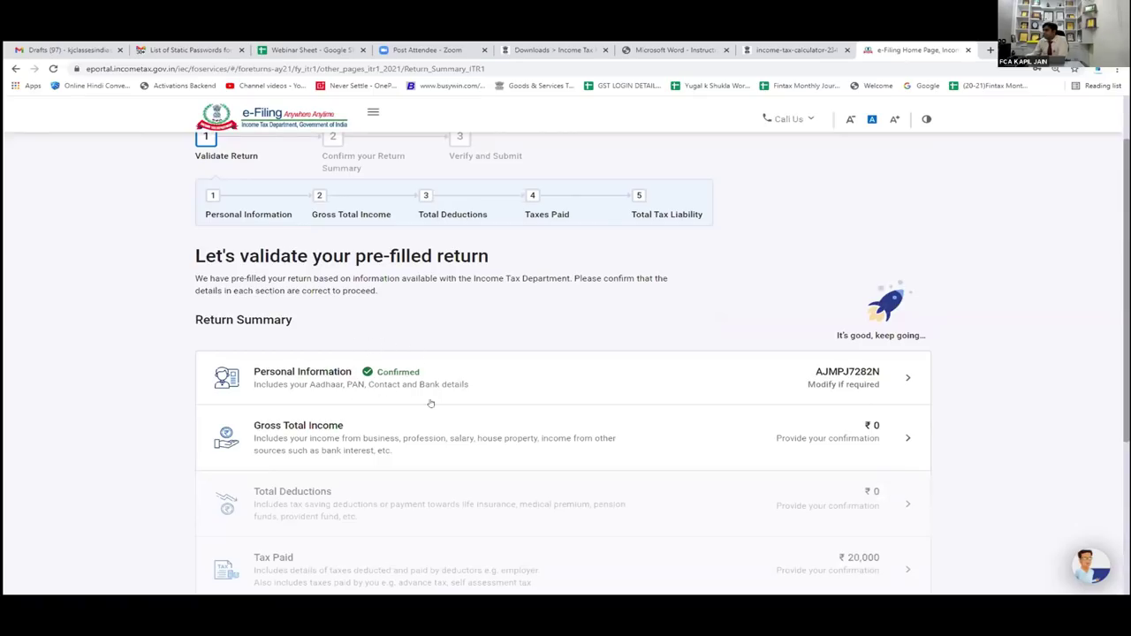
Step: Open the Gross Total Income section and review its salary, house property, other sources and exempt income parts
{"action": "left_click", "coordinate": [330, 431]}
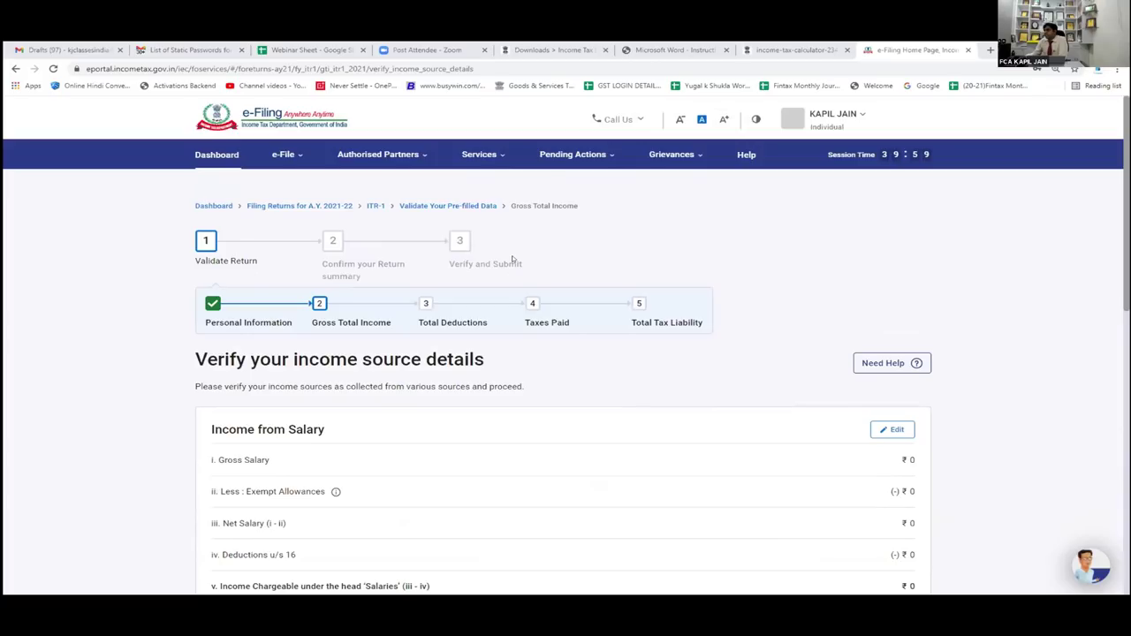
{"action": "scroll", "coordinate": [499, 361], "scroll_direction": "down", "scroll_amount": 2}
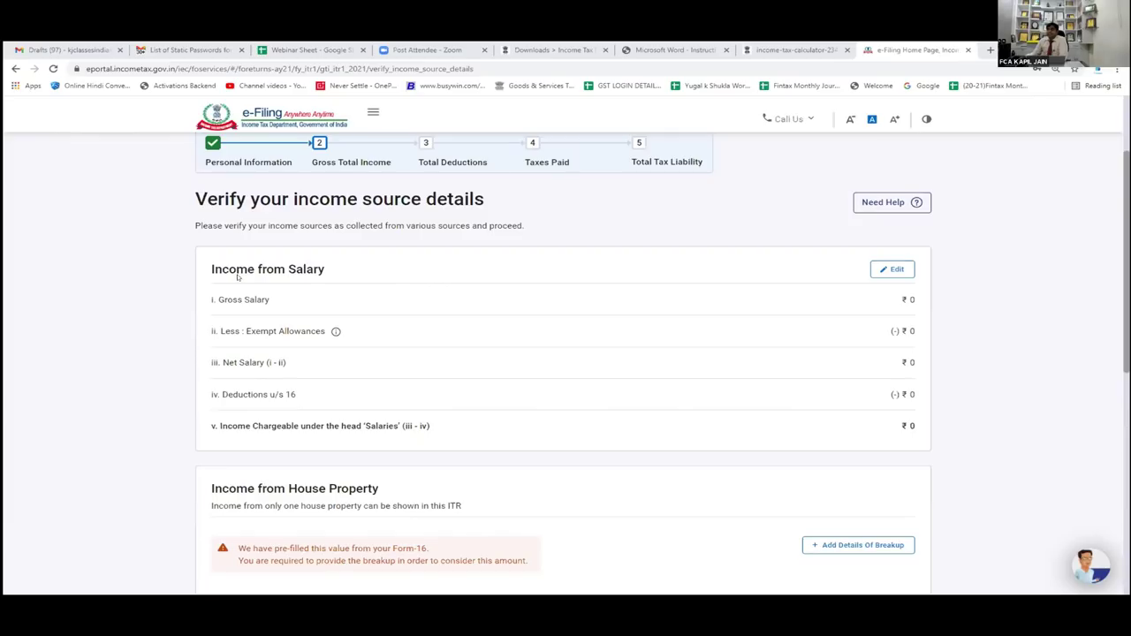
{"action": "scroll", "coordinate": [305, 363], "scroll_direction": "down", "scroll_amount": 1}
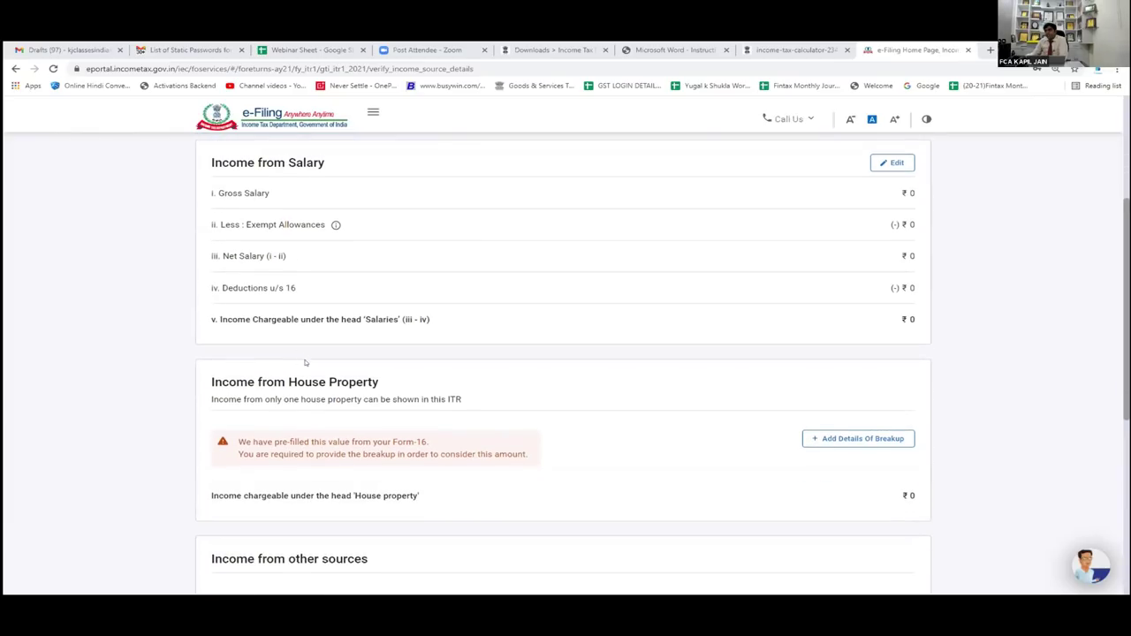
{"action": "scroll", "coordinate": [320, 381], "scroll_direction": "down", "scroll_amount": 1}
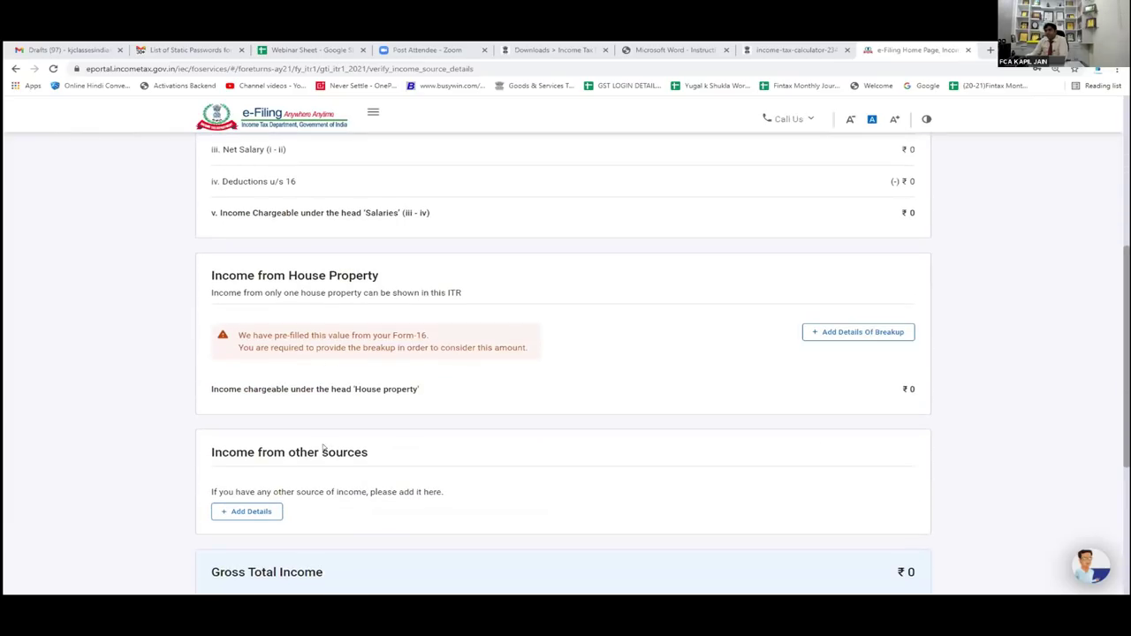
{"action": "scroll", "coordinate": [323, 448], "scroll_direction": "down", "scroll_amount": 1}
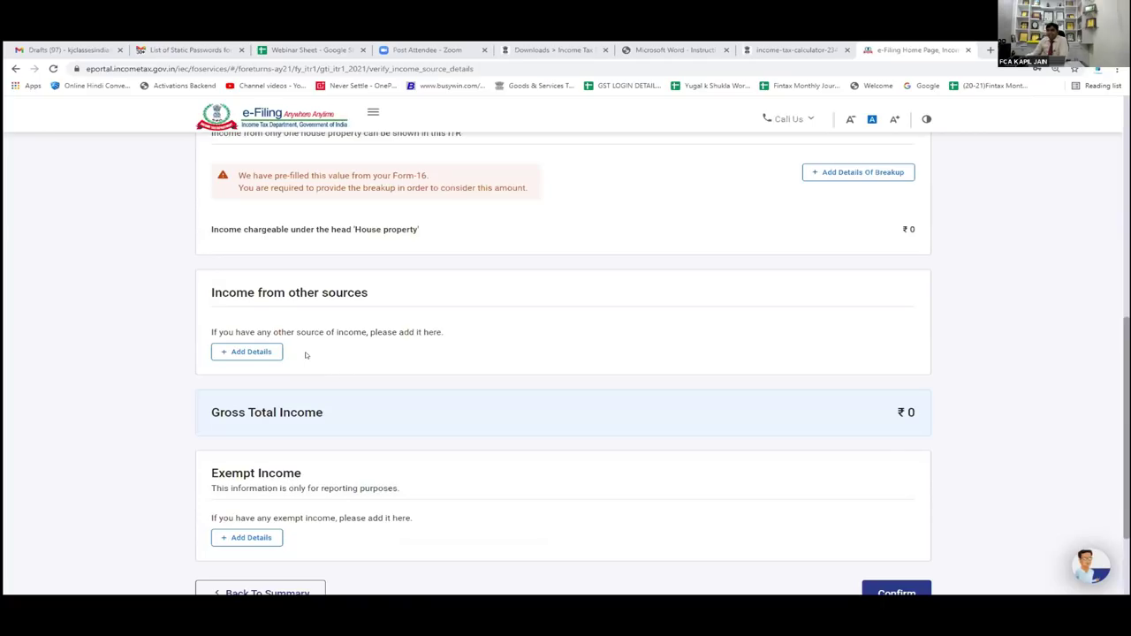
{"action": "scroll", "coordinate": [306, 354], "scroll_direction": "down", "scroll_amount": 1}
{"action": "scroll", "coordinate": [333, 334], "scroll_direction": "up", "scroll_amount": 3}
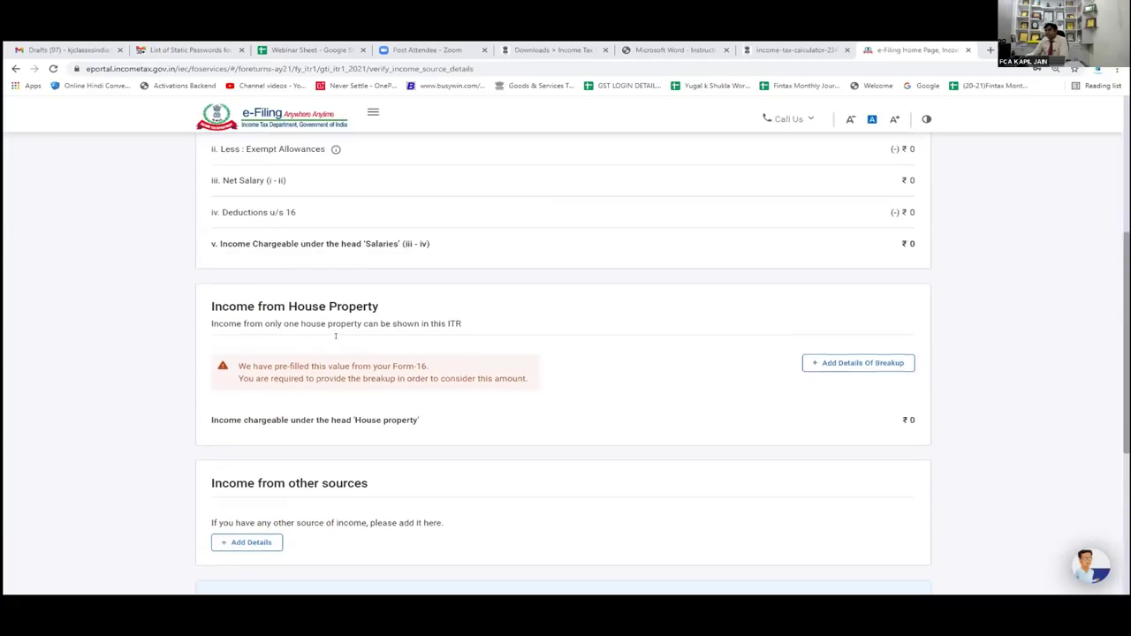
{"action": "scroll", "coordinate": [335, 335], "scroll_direction": "up", "scroll_amount": 2}
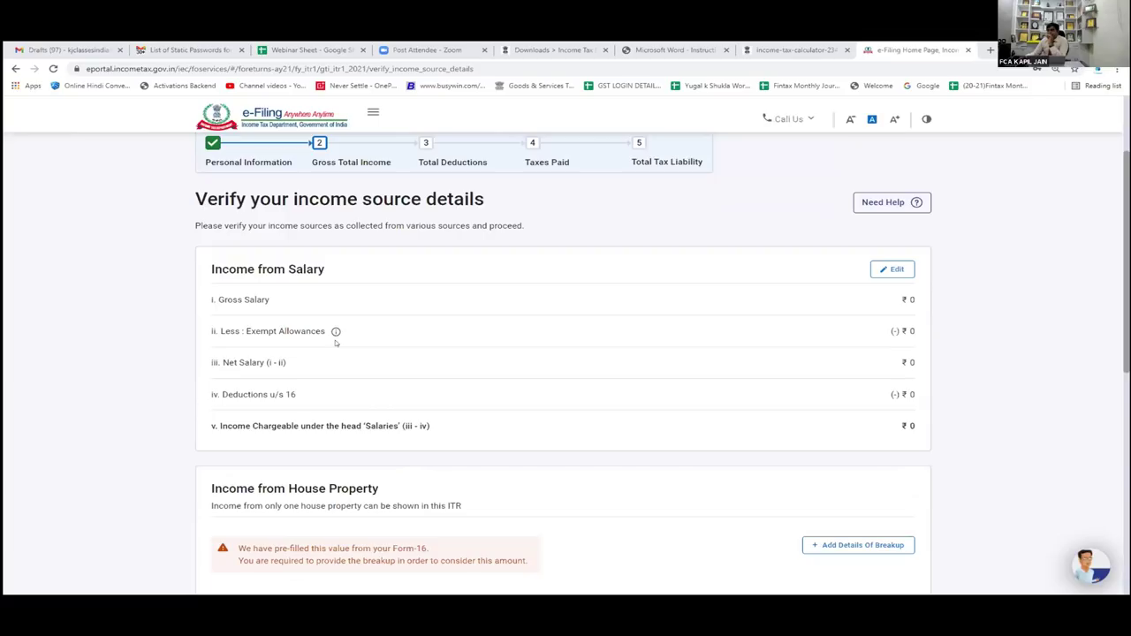
Step: Edit the Income from Salary and set the salary as per section 17(1) to 5,00,000
{"action": "left_click", "coordinate": [887, 270]}
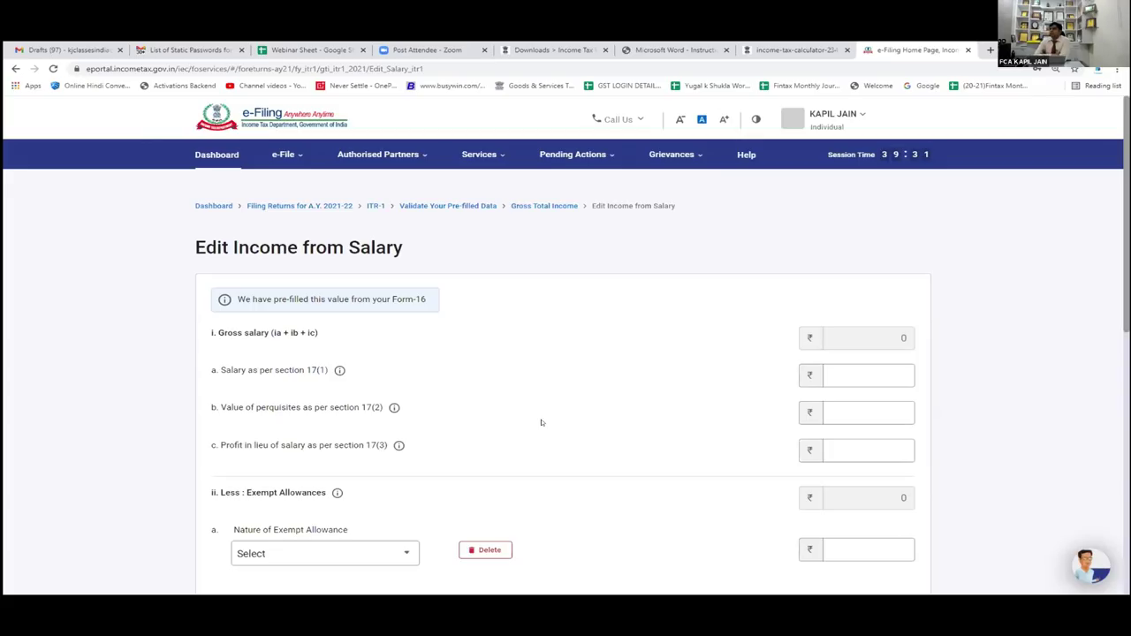
{"action": "left_click", "coordinate": [865, 377]}
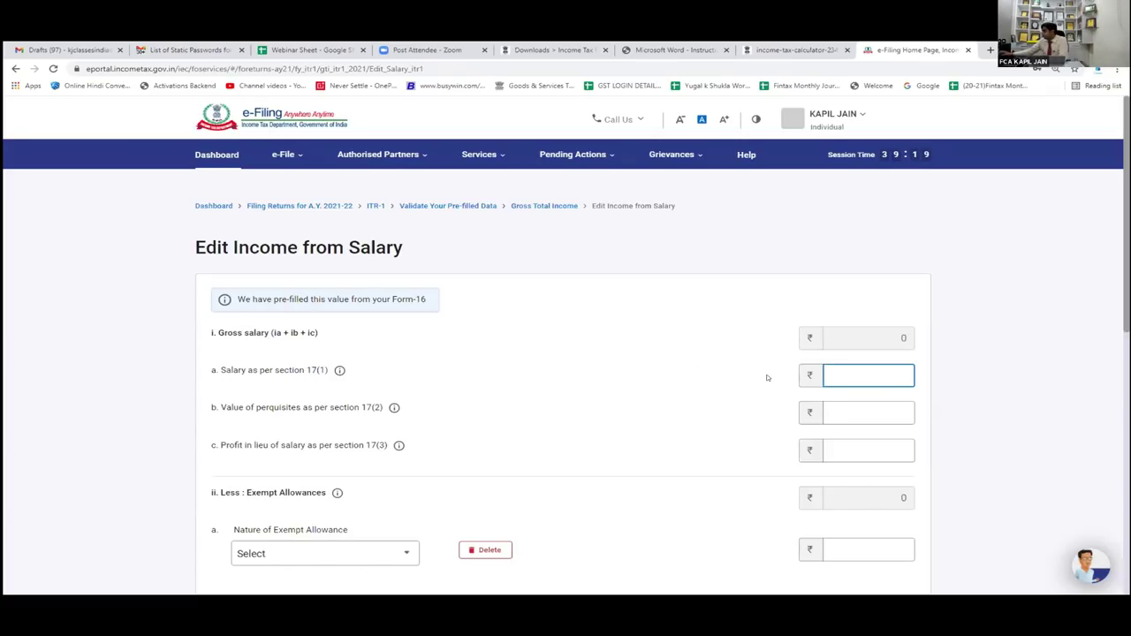
{"action": "type", "text": "50000"}
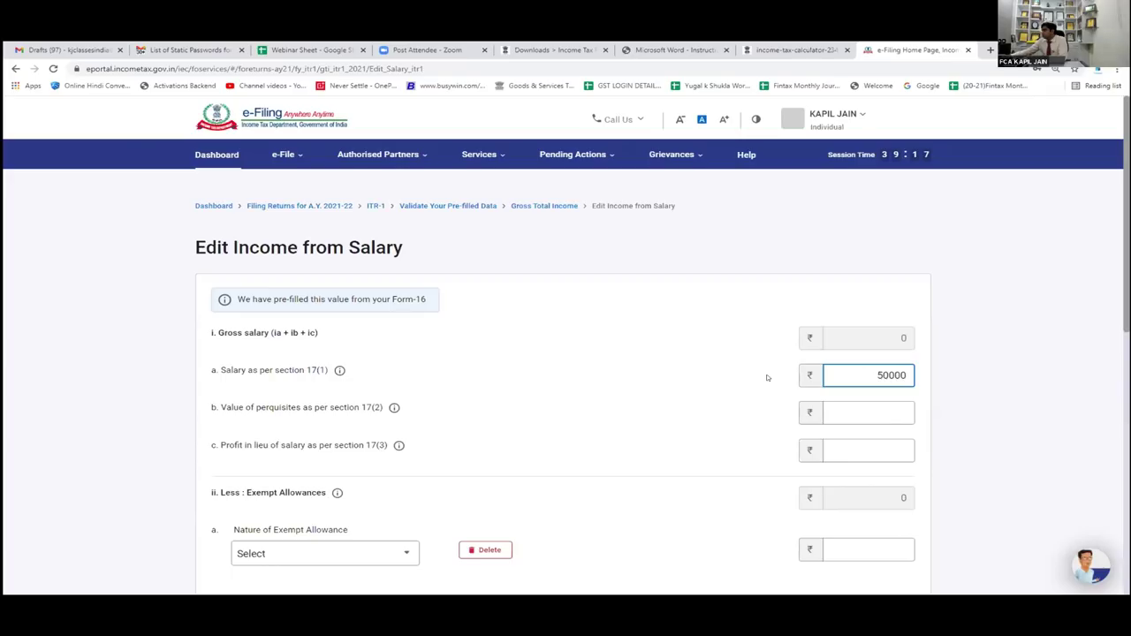
{"action": "type", "text": "0"}
Step: Set the value of perquisites as per section 17(2) to 50,000
{"action": "left_click", "coordinate": [843, 408]}
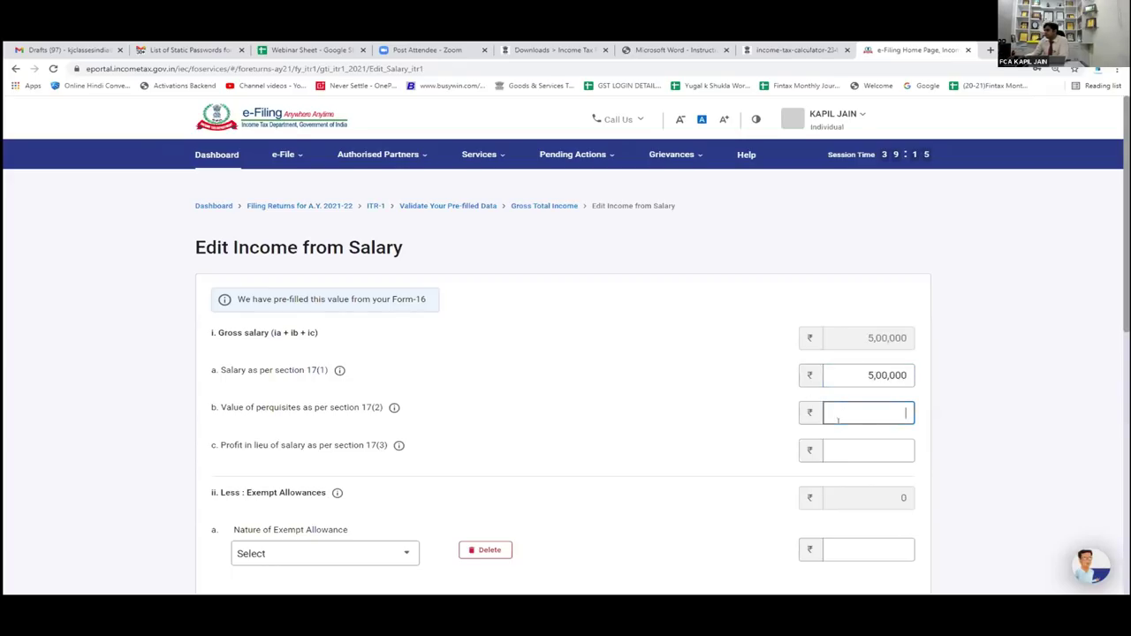
{"action": "scroll", "coordinate": [625, 439], "scroll_direction": "down", "scroll_amount": 2}
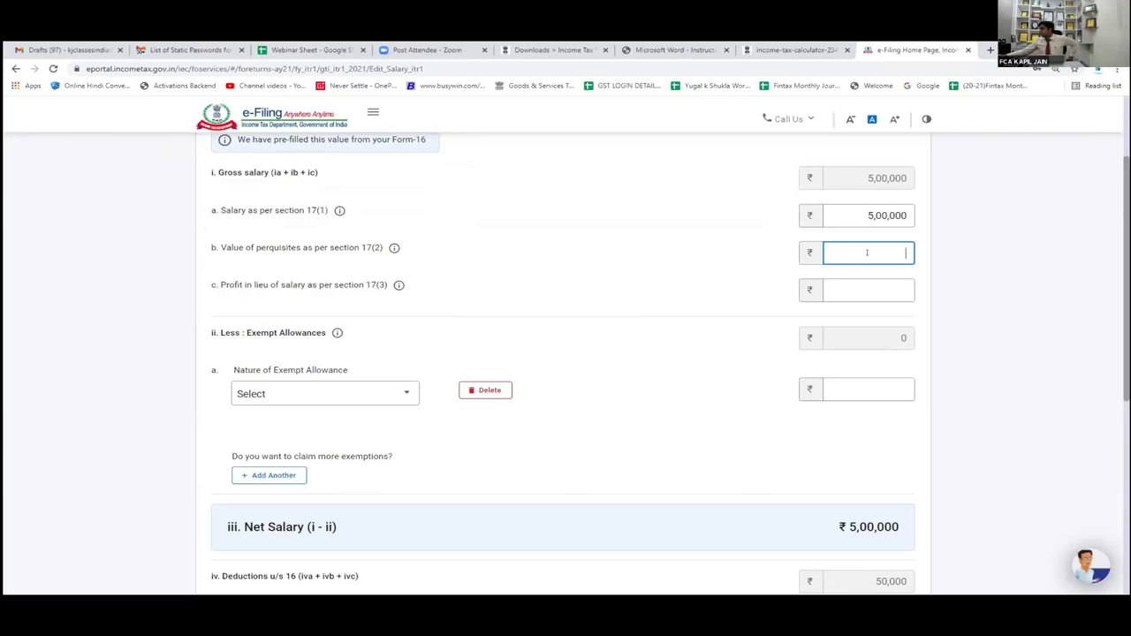
{"action": "type", "text": "50000"}
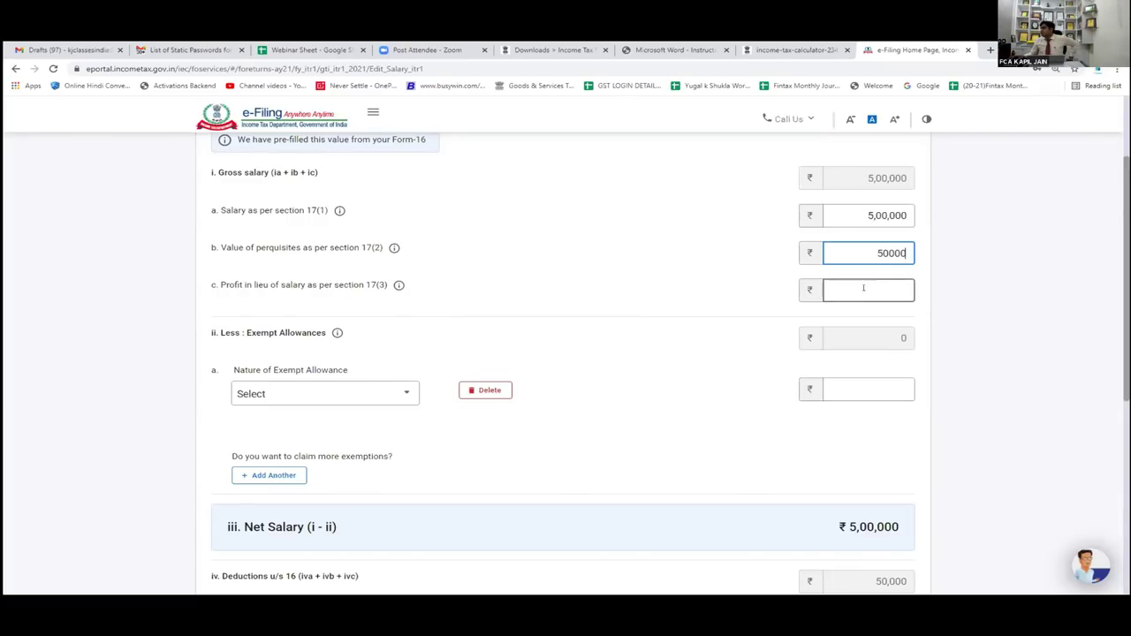
{"action": "left_click", "coordinate": [864, 290]}
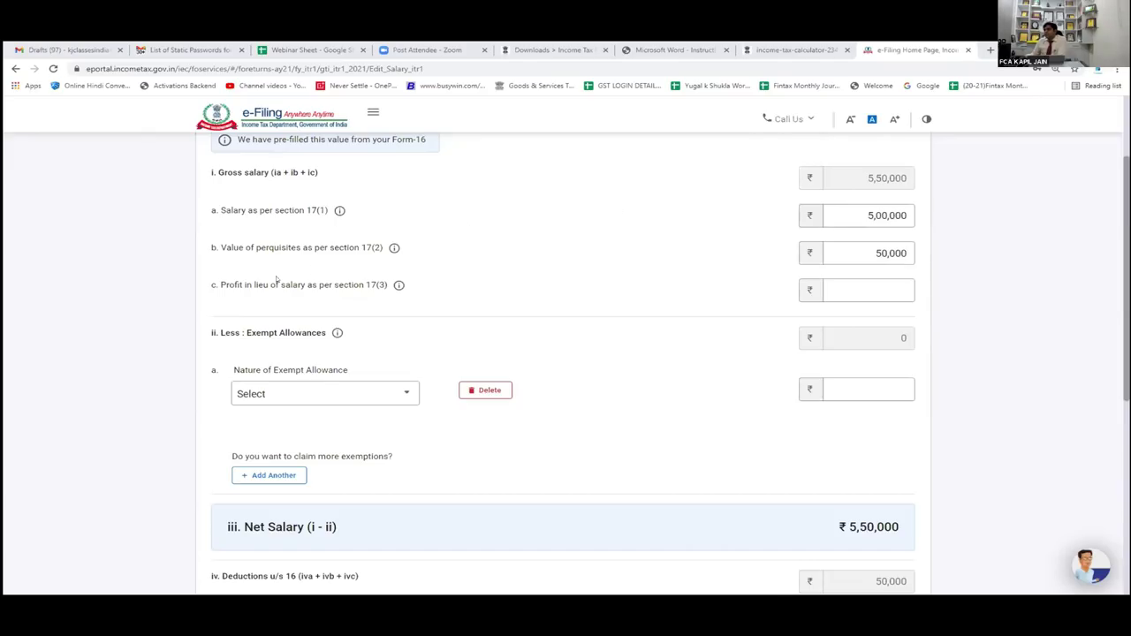
Step: Set both the value of perquisites as per section 17(2) and the profit in lieu of salary as per section 17(3) to 0
{"action": "left_click", "coordinate": [871, 293]}
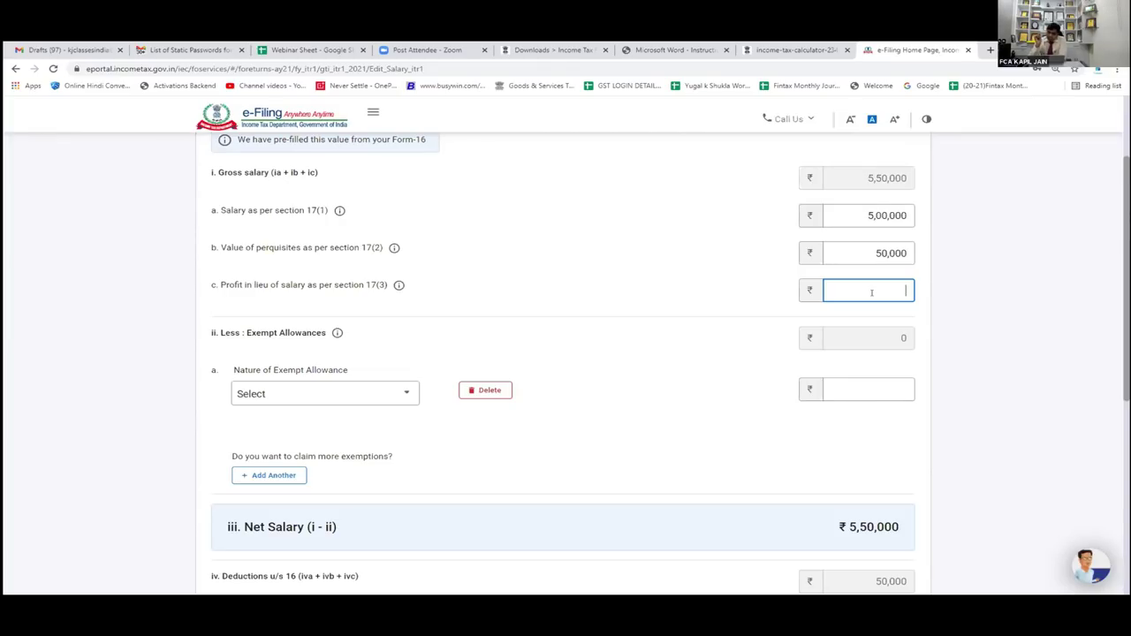
{"action": "left_click", "coordinate": [875, 256]}
{"action": "double_click", "coordinate": [875, 253]}
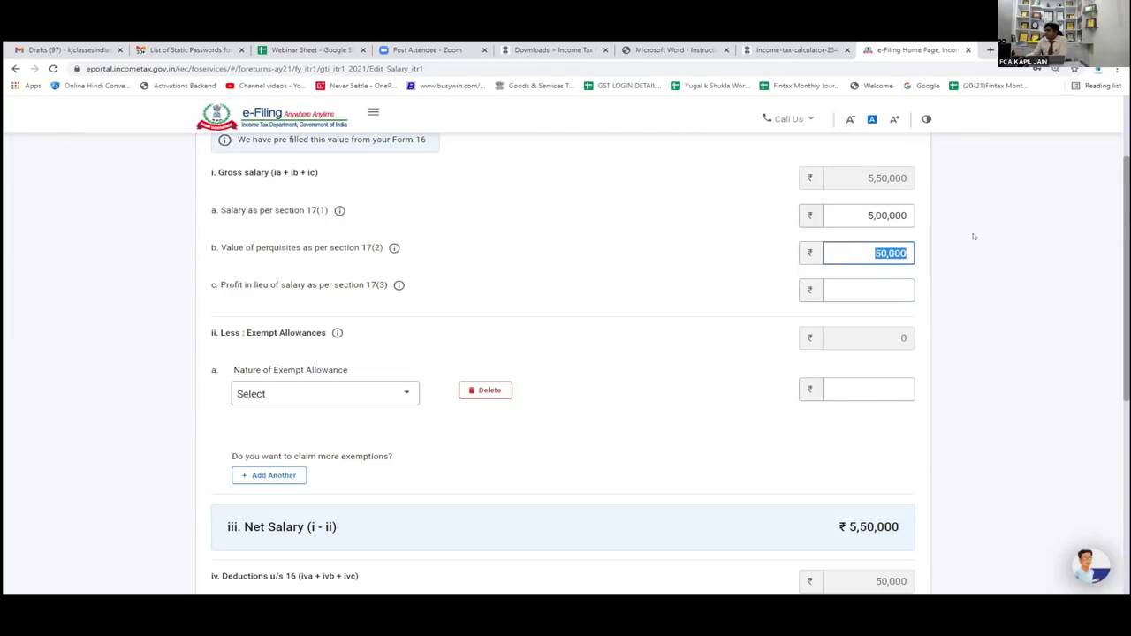
{"action": "type", "text": "0"}
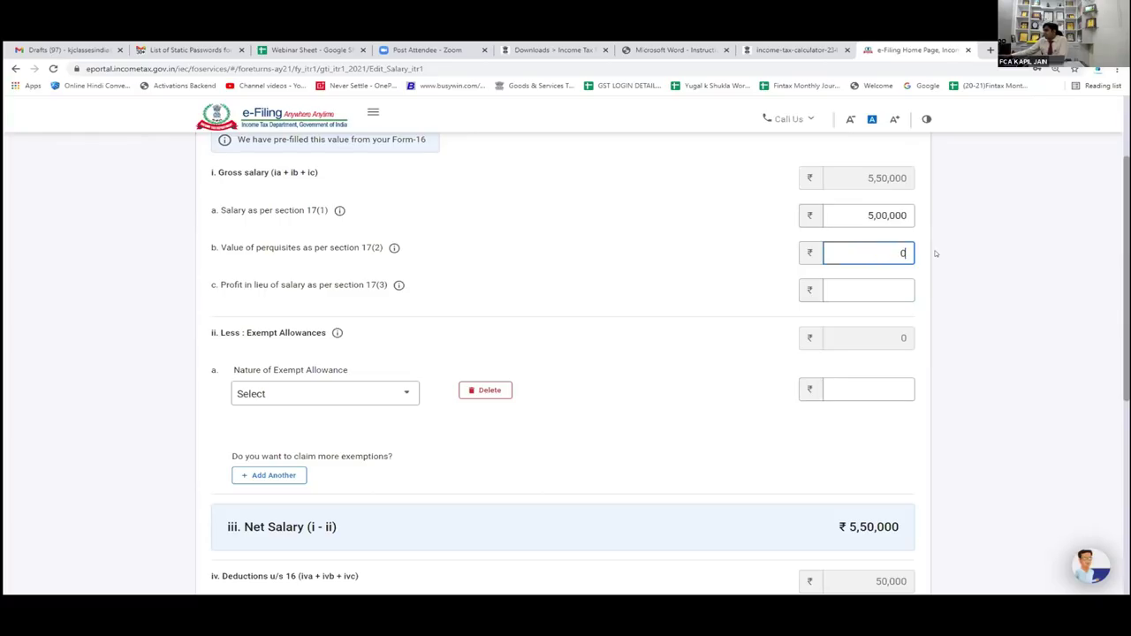
{"action": "left_click", "coordinate": [873, 289]}
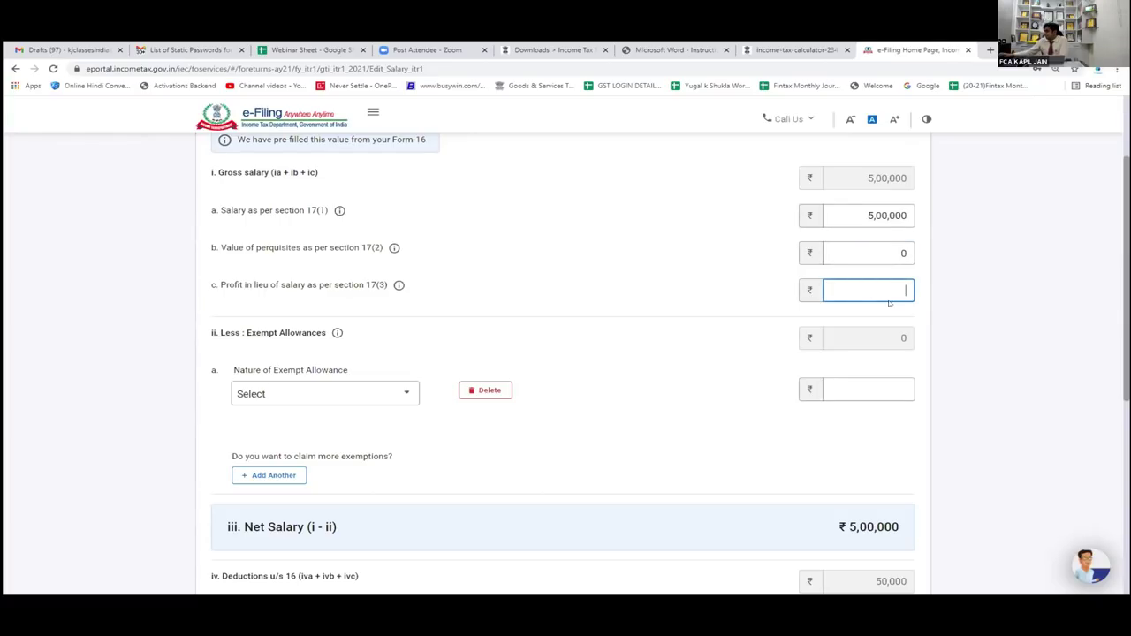
{"action": "type", "text": "0"}
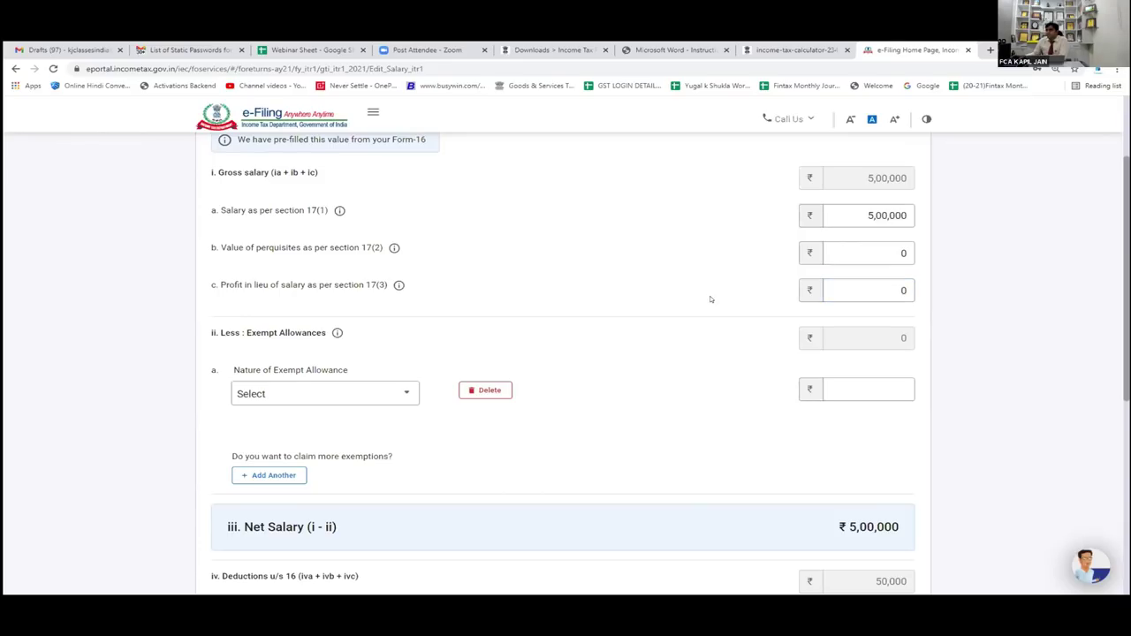
{"action": "left_click", "coordinate": [709, 296]}
{"action": "left_click", "coordinate": [820, 215]}
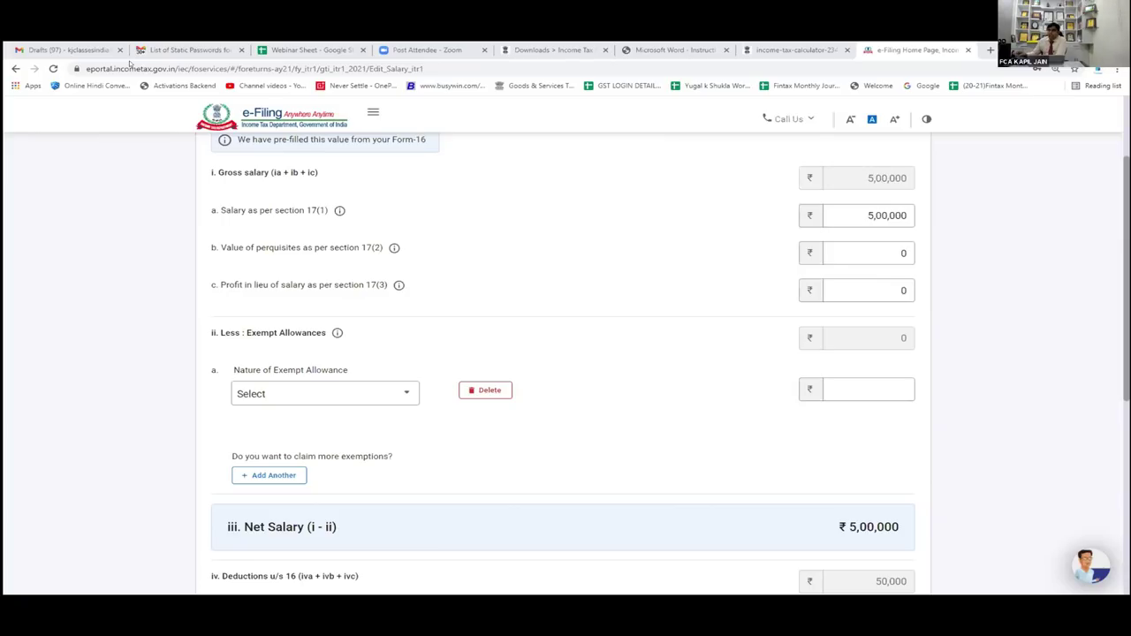
Step: Claim a Sec 10(13A)-Allowance to meet expenditure incurred on house rent as the exempt allowance, with an amount of 50,000
{"action": "left_click", "coordinate": [345, 395]}
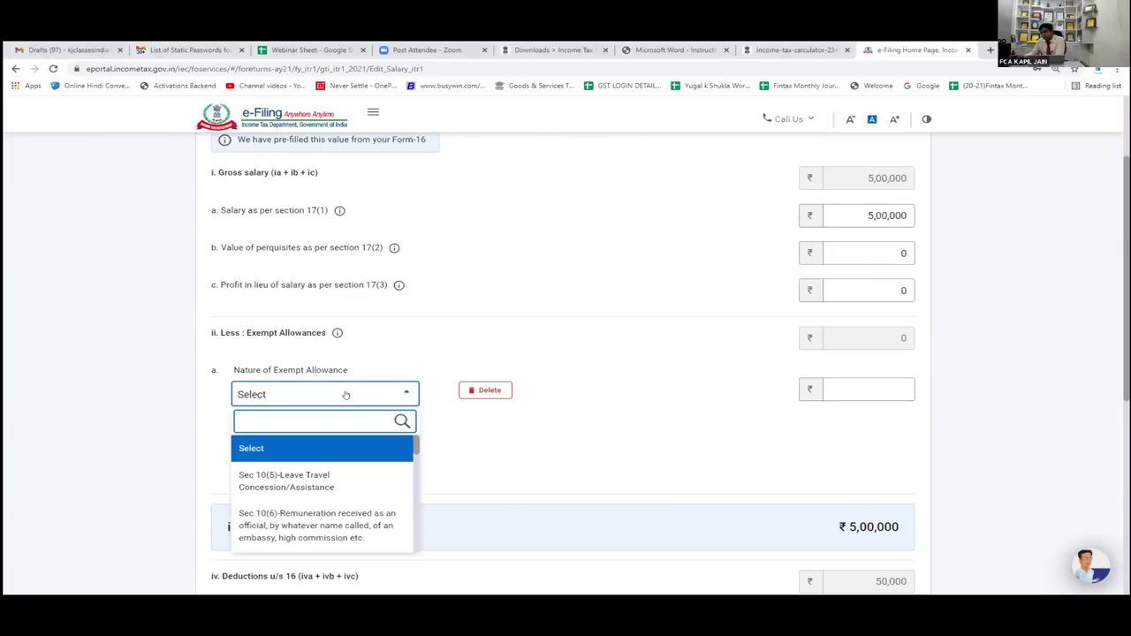
{"action": "scroll", "coordinate": [327, 491], "scroll_direction": "down", "scroll_amount": 2}
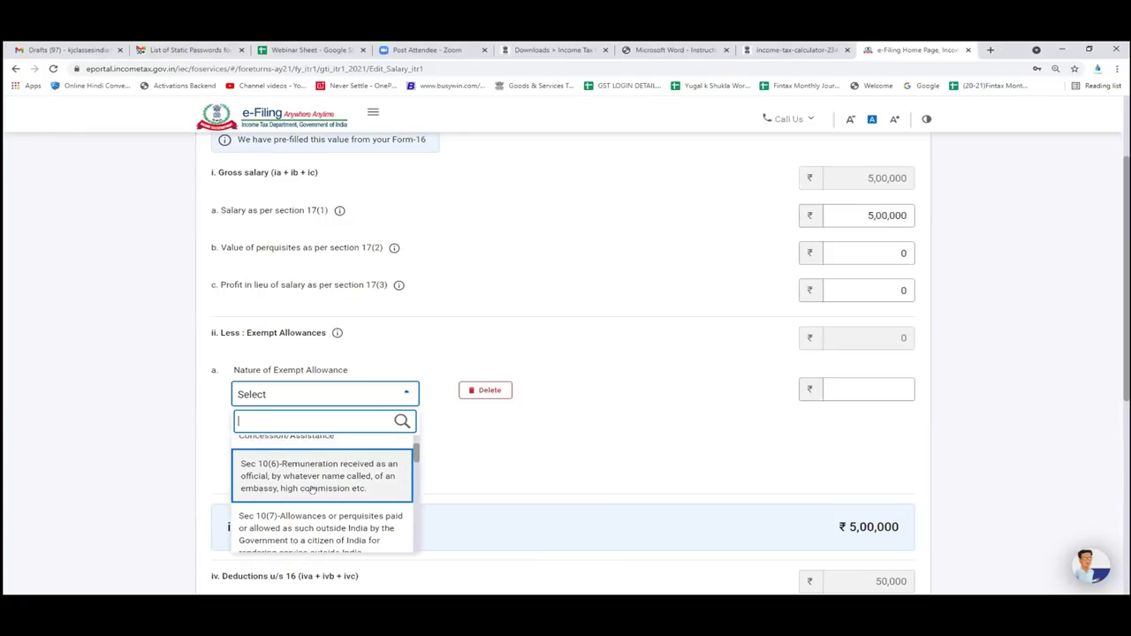
{"action": "scroll", "coordinate": [312, 499], "scroll_direction": "down", "scroll_amount": 3}
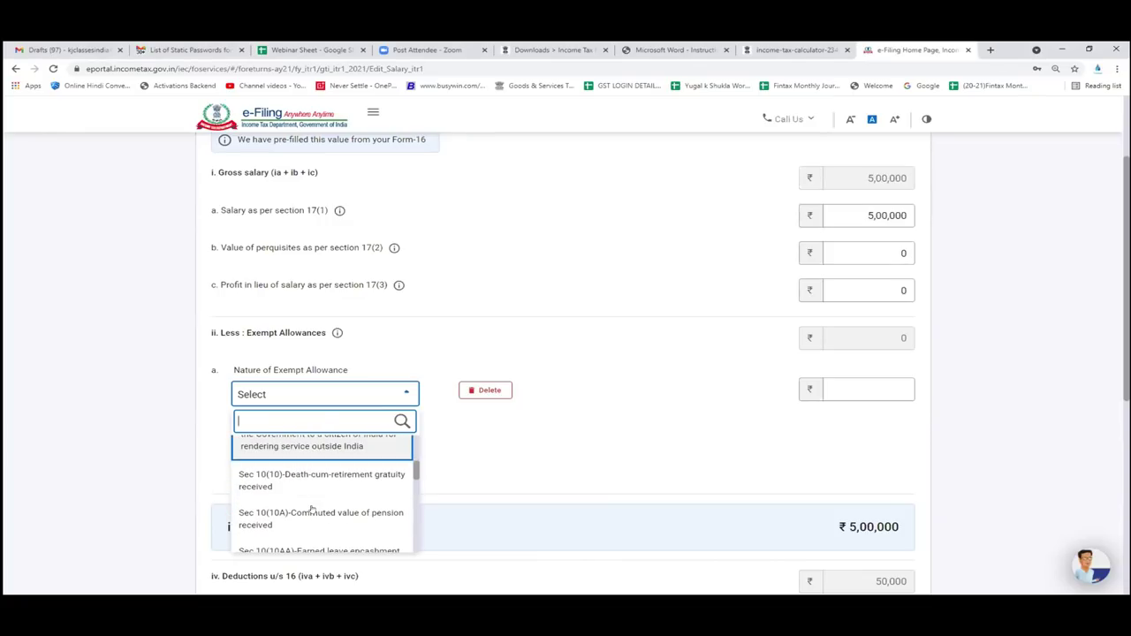
{"action": "scroll", "coordinate": [312, 510], "scroll_direction": "down", "scroll_amount": 3}
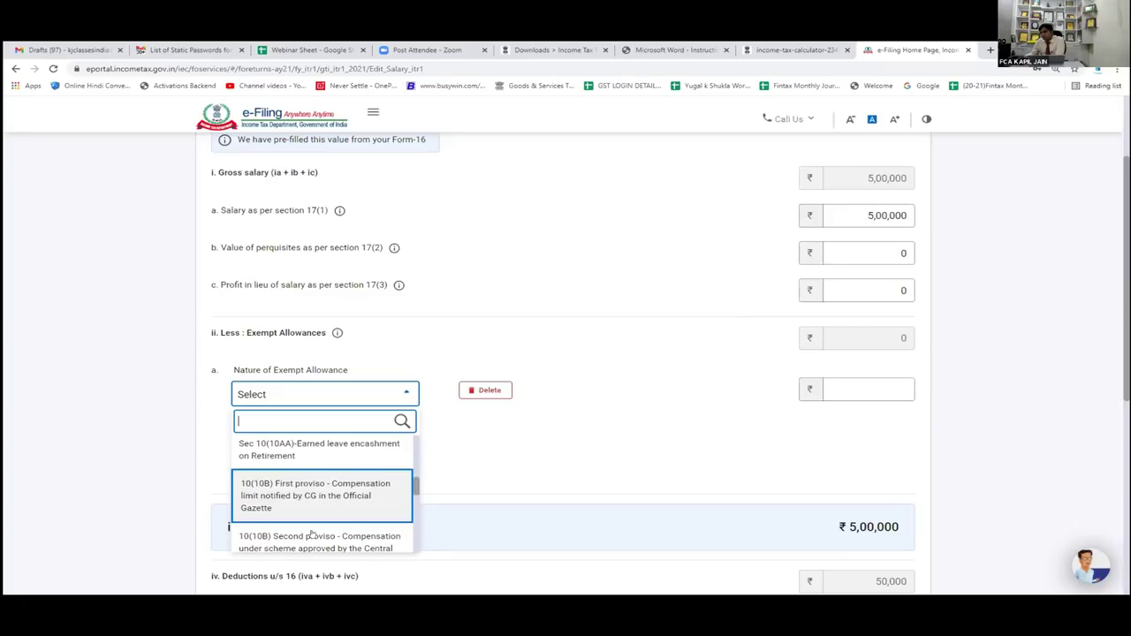
{"action": "scroll", "coordinate": [311, 535], "scroll_direction": "down", "scroll_amount": 3}
{"action": "scroll", "coordinate": [311, 534], "scroll_direction": "down", "scroll_amount": 3}
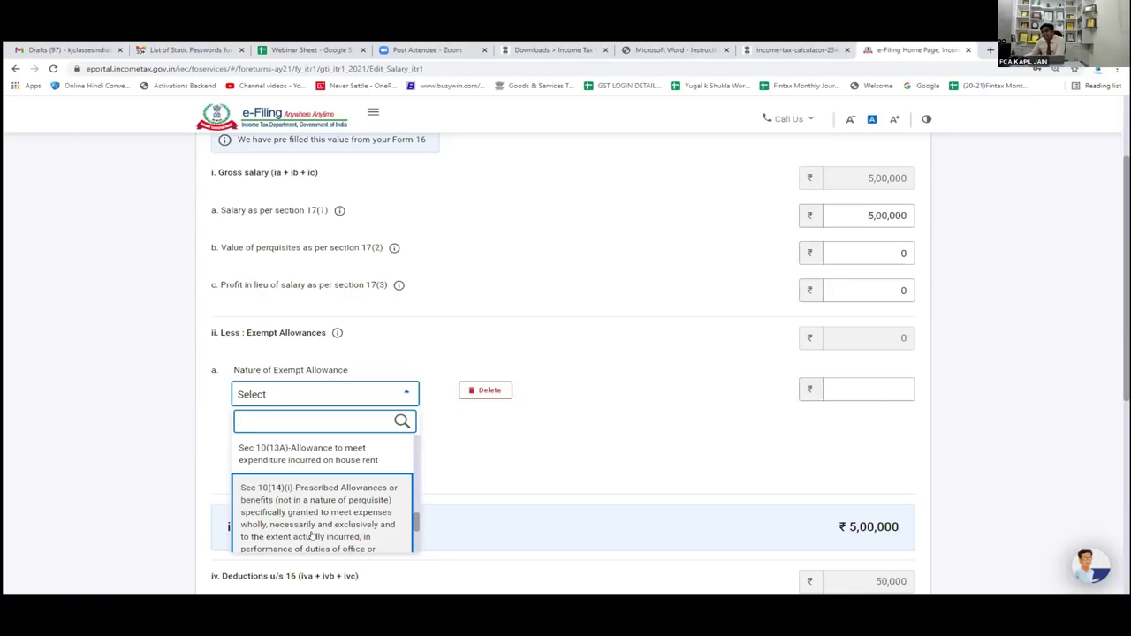
{"action": "left_click", "coordinate": [329, 456]}
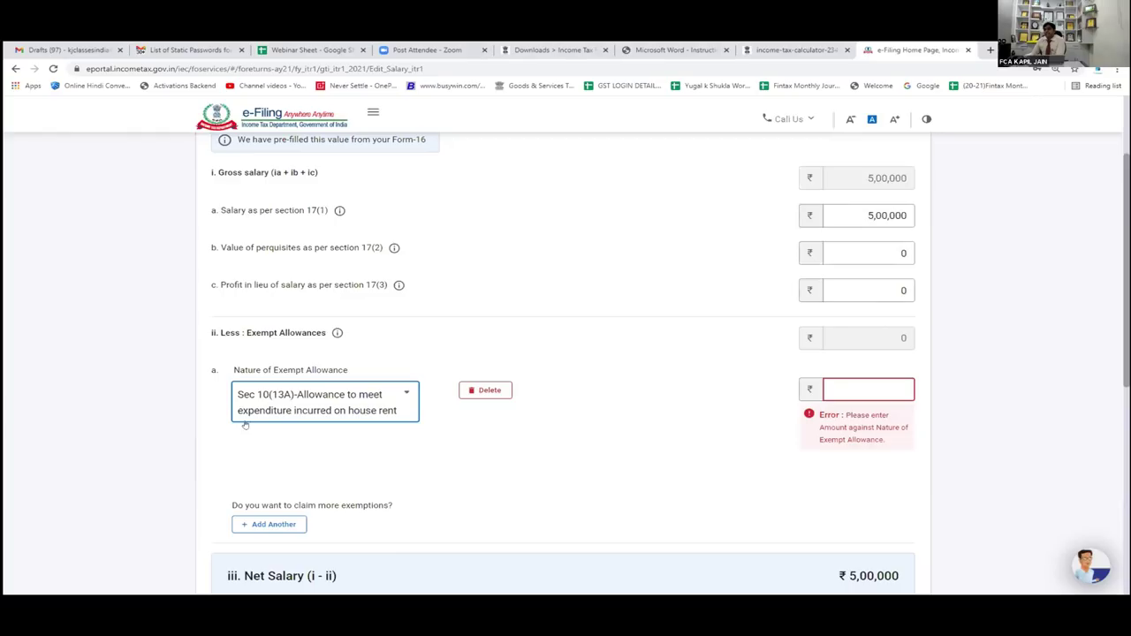
{"action": "left_click", "coordinate": [863, 387]}
{"action": "type", "text": "50000"}
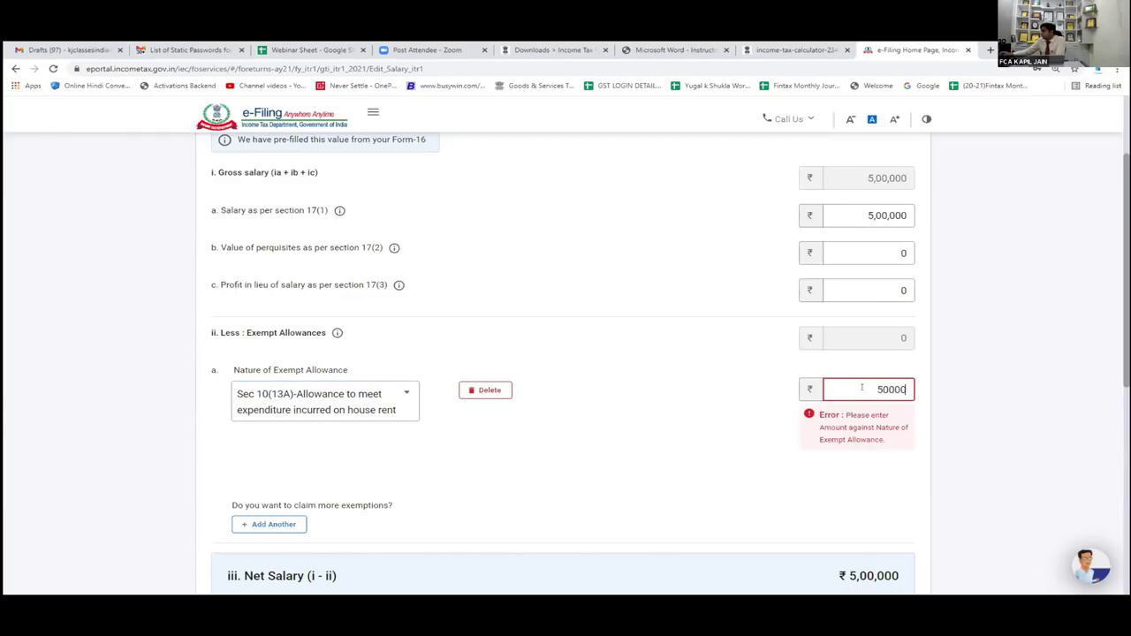
{"action": "left_click", "coordinate": [731, 462]}
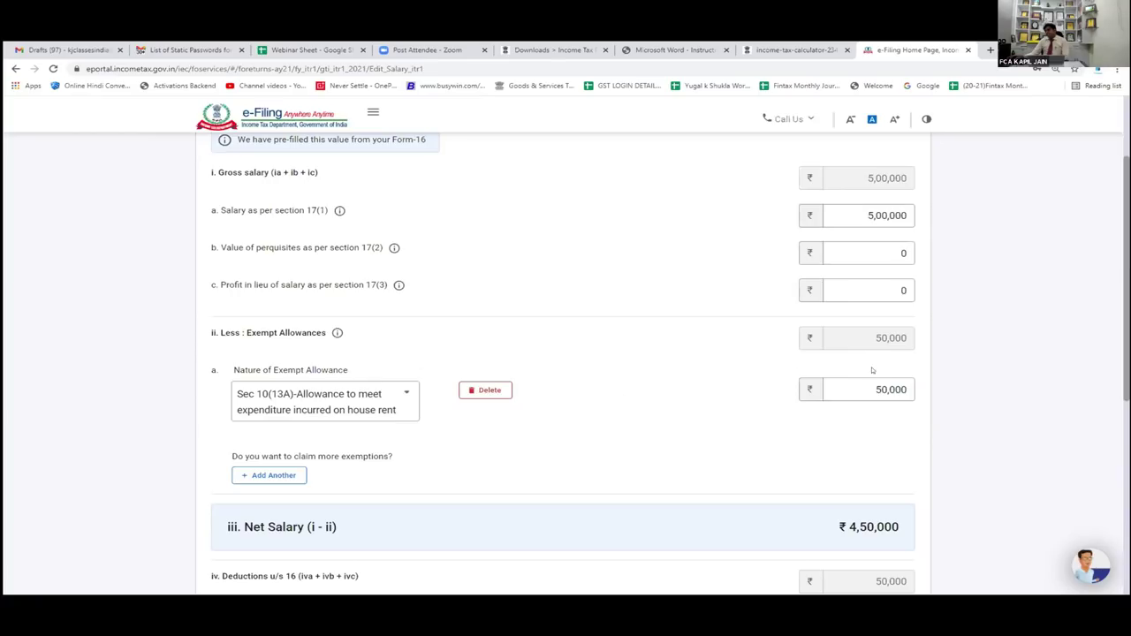
Step: Try an amount of 2,00,000 for the Sec 10(13A) house rent exempt allowance
{"action": "scroll", "coordinate": [835, 387], "scroll_direction": "down", "scroll_amount": 1}
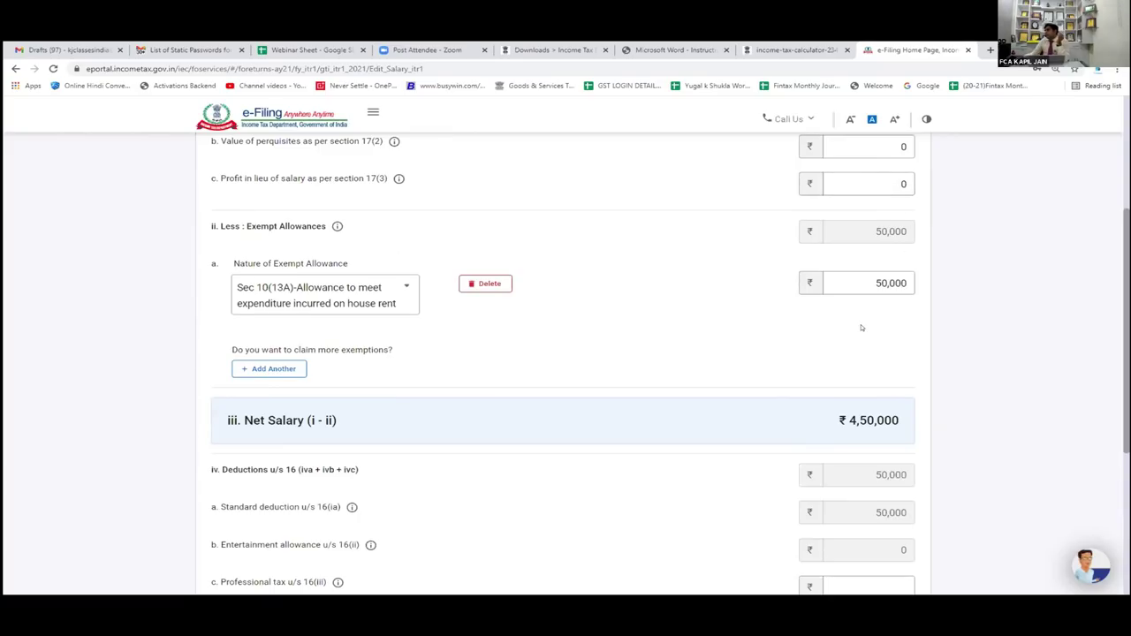
{"action": "scroll", "coordinate": [858, 324], "scroll_direction": "up", "scroll_amount": 1}
{"action": "double_click", "coordinate": [873, 395]}
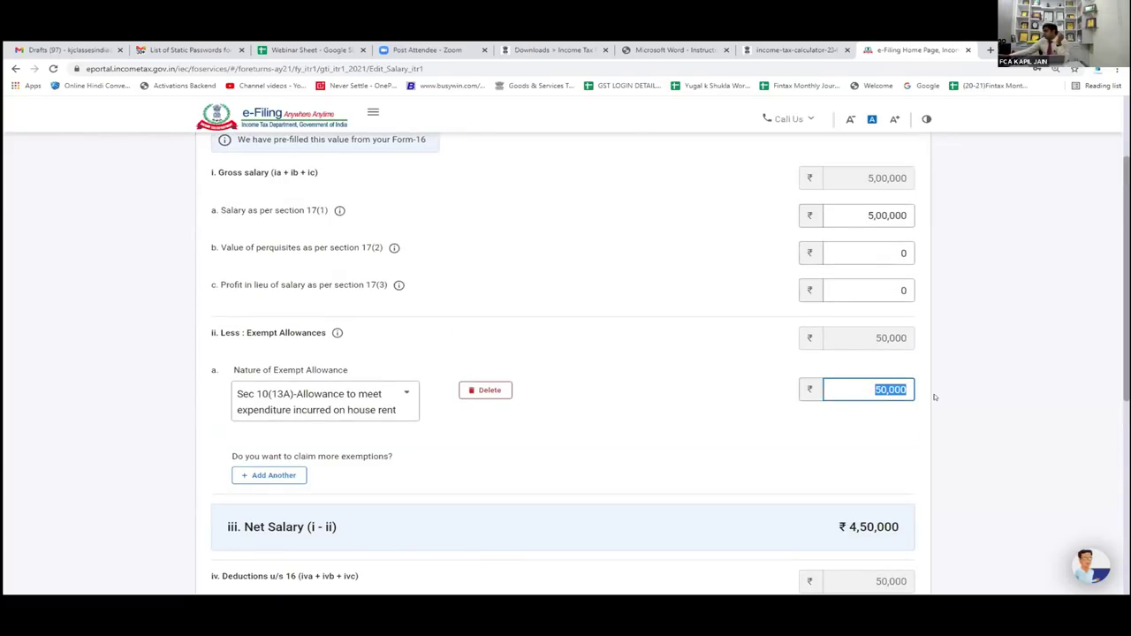
{"action": "type", "text": "20000"}
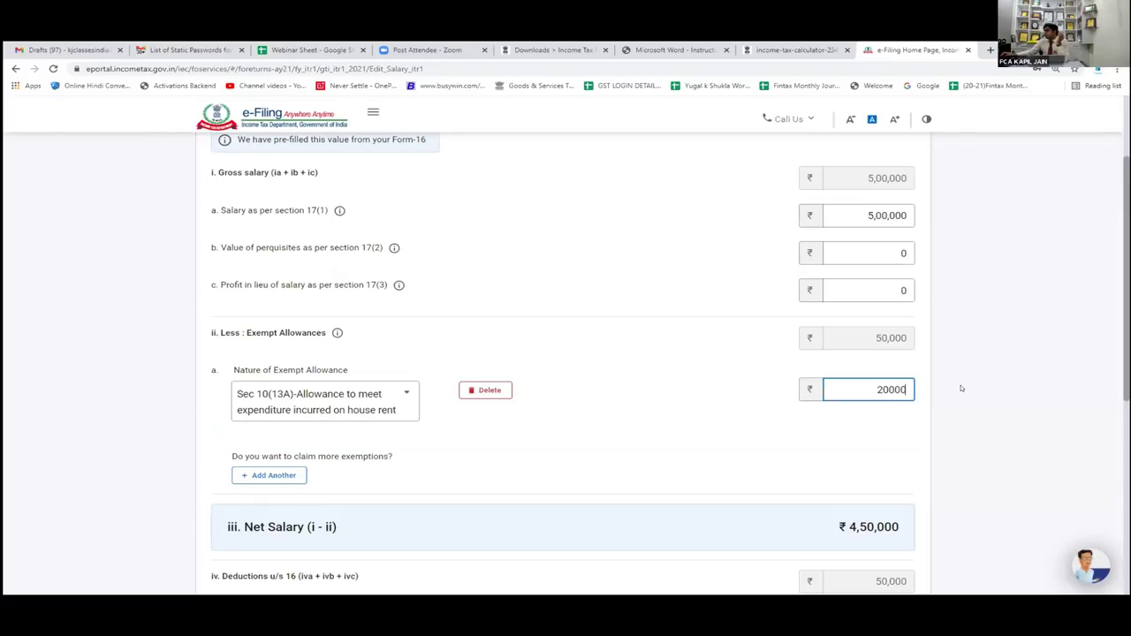
{"action": "type", "text": "0"}
{"action": "left_click", "coordinate": [728, 460]}
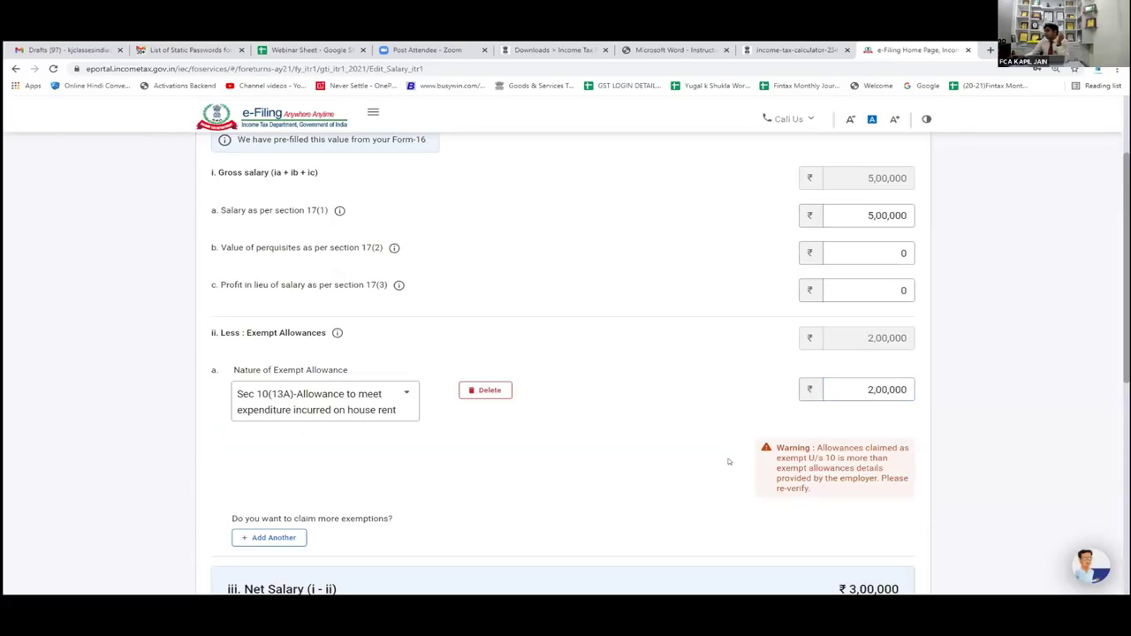
Step: Set the Sec 10(13A) house rent exempt allowance amount to 50,000
{"action": "scroll", "coordinate": [729, 461], "scroll_direction": "down", "scroll_amount": 1}
{"action": "scroll", "coordinate": [730, 461], "scroll_direction": "down", "scroll_amount": 2}
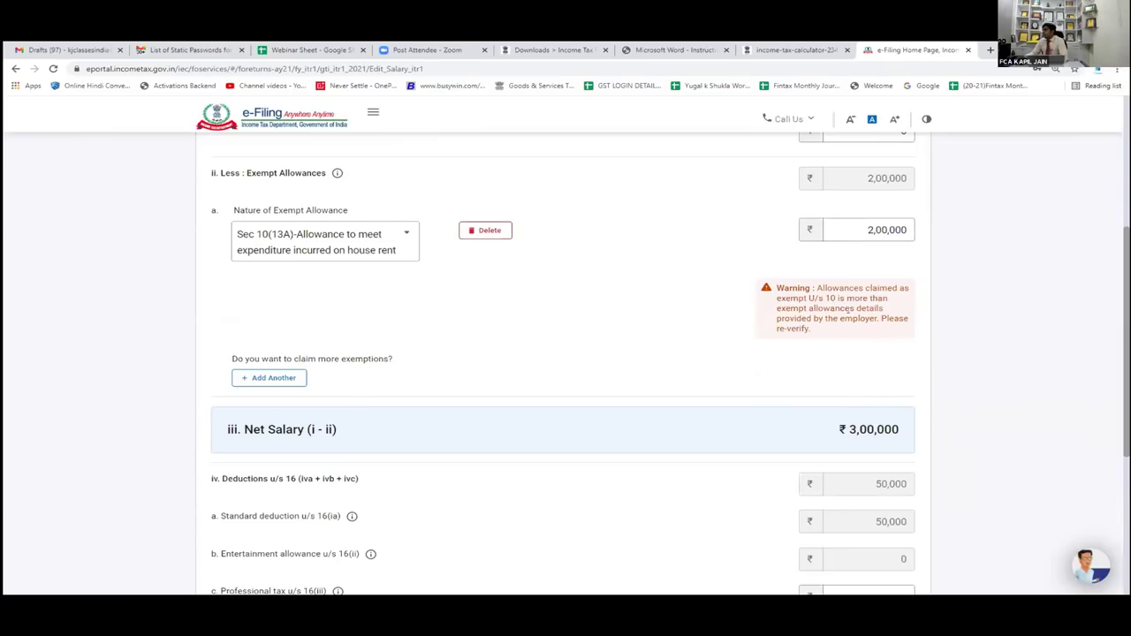
{"action": "double_click", "coordinate": [856, 229]}
{"action": "type", "text": "5"}
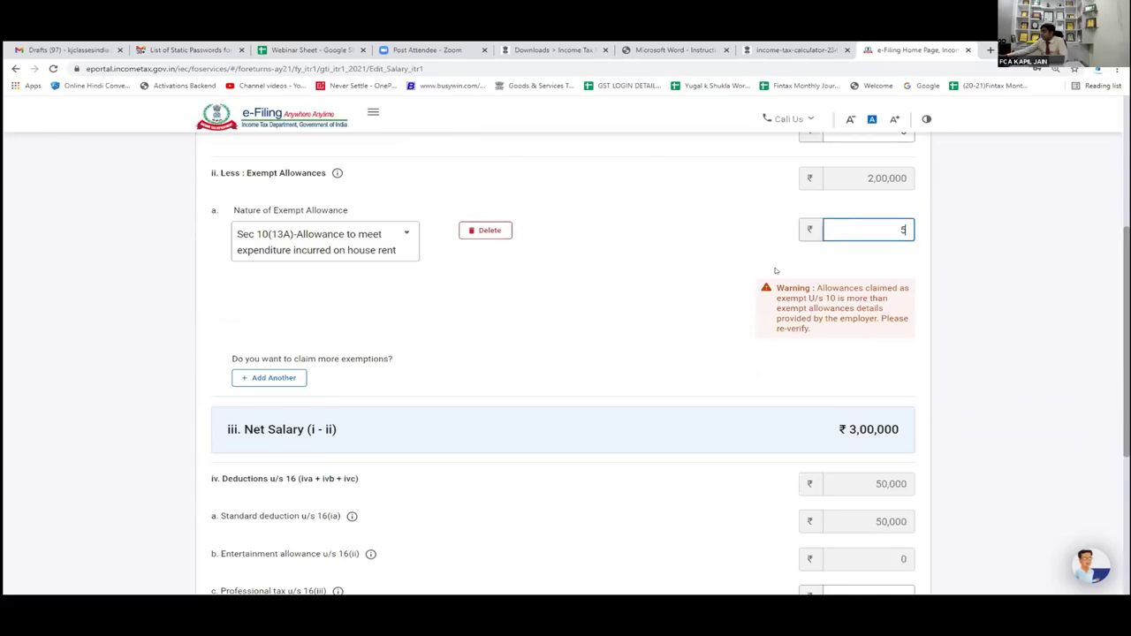
{"action": "type", "text": "0000"}
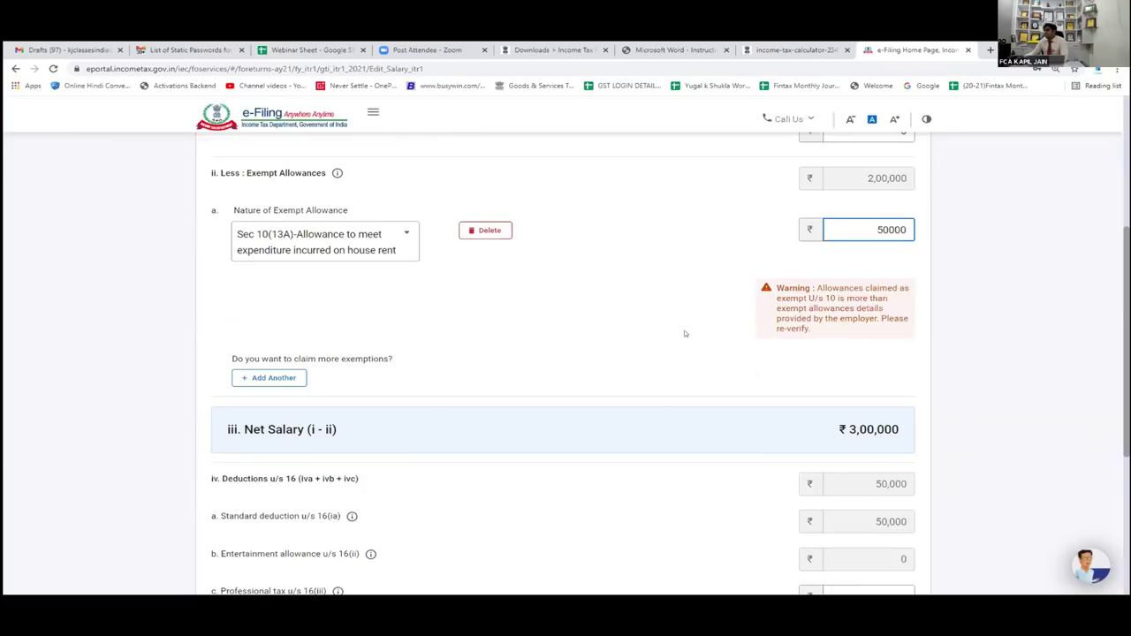
{"action": "left_click", "coordinate": [685, 333]}
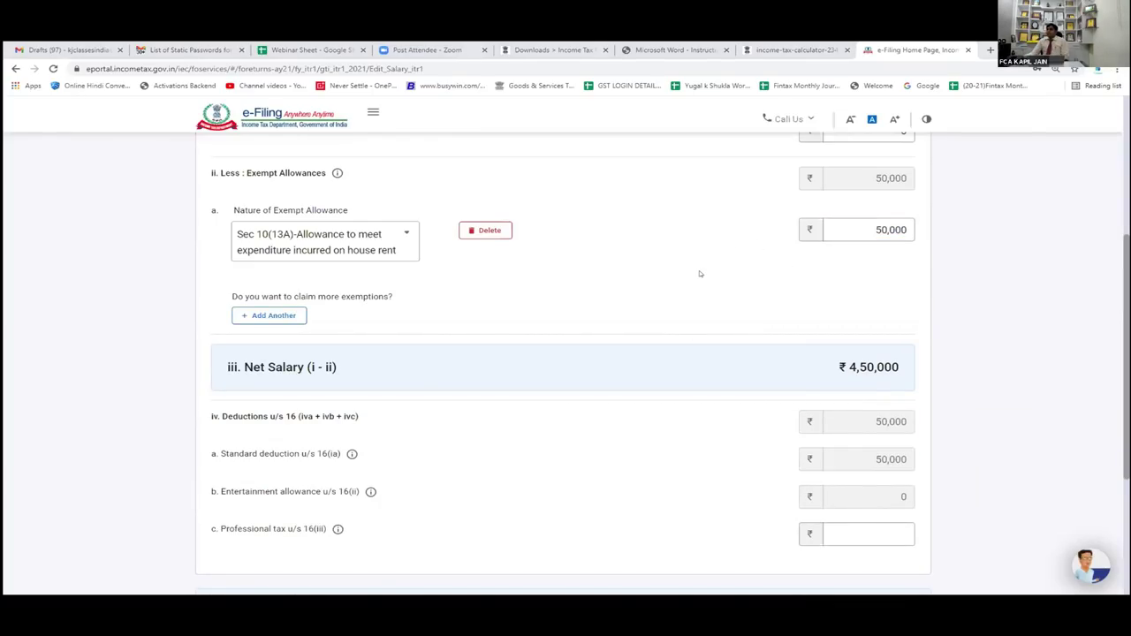
Step: Check the net salary and deductions u/s 16, leave the professional tax empty and save the salary income details
{"action": "scroll", "coordinate": [747, 293], "scroll_direction": "up", "scroll_amount": 1}
{"action": "left_click", "coordinate": [840, 284]}
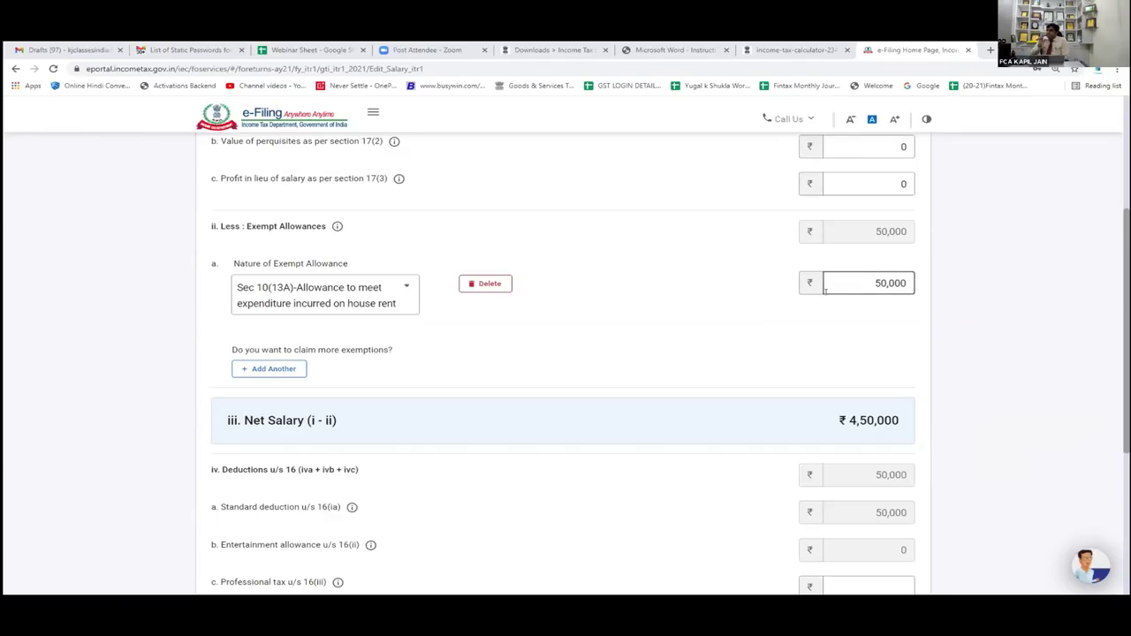
{"action": "left_click", "coordinate": [834, 411]}
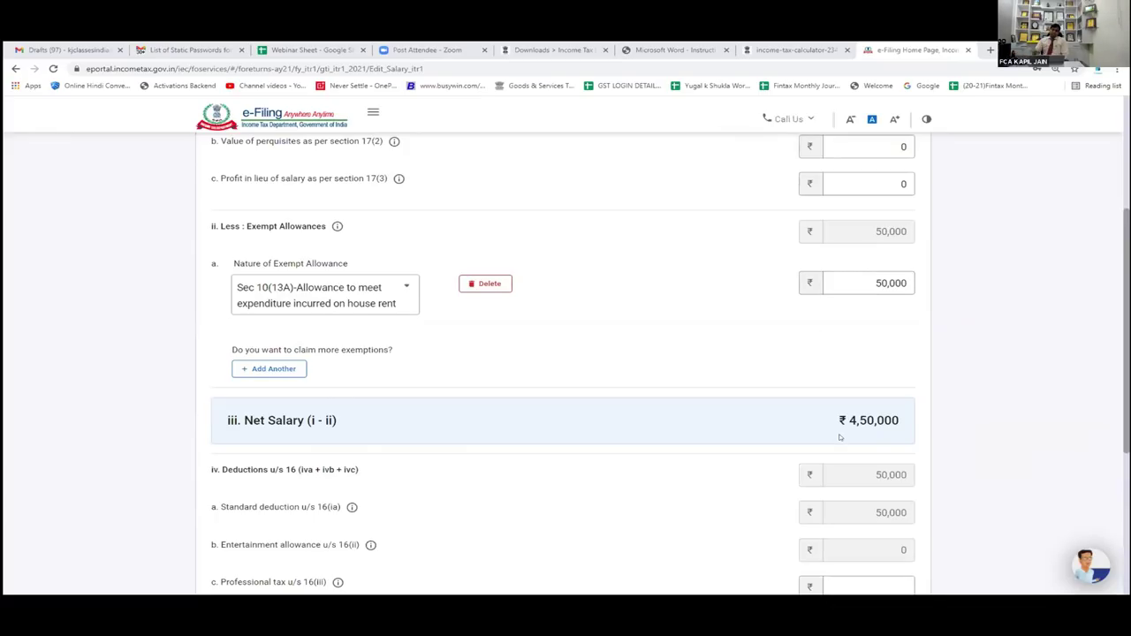
{"action": "scroll", "coordinate": [841, 437], "scroll_direction": "down", "scroll_amount": 2}
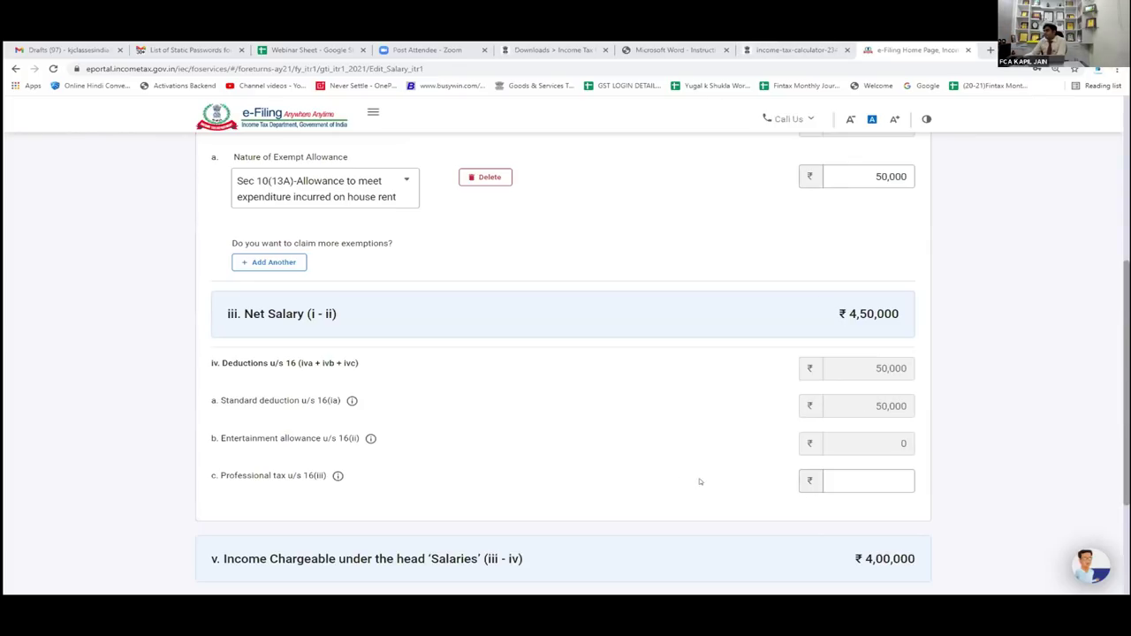
{"action": "scroll", "coordinate": [677, 482], "scroll_direction": "down", "scroll_amount": 2}
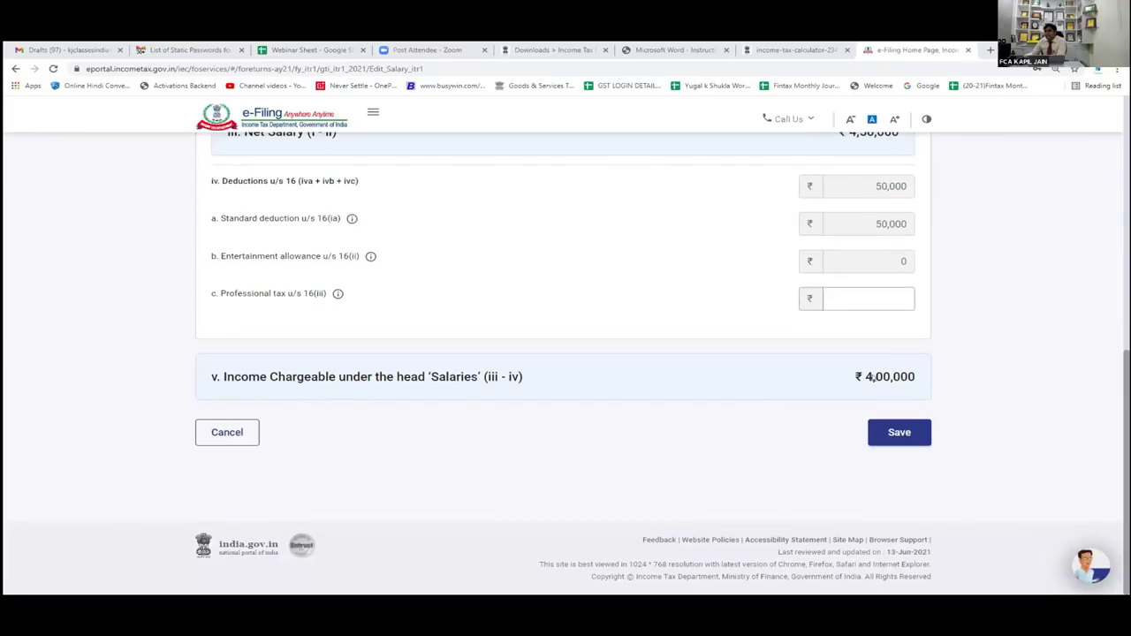
{"action": "left_click", "coordinate": [899, 434]}
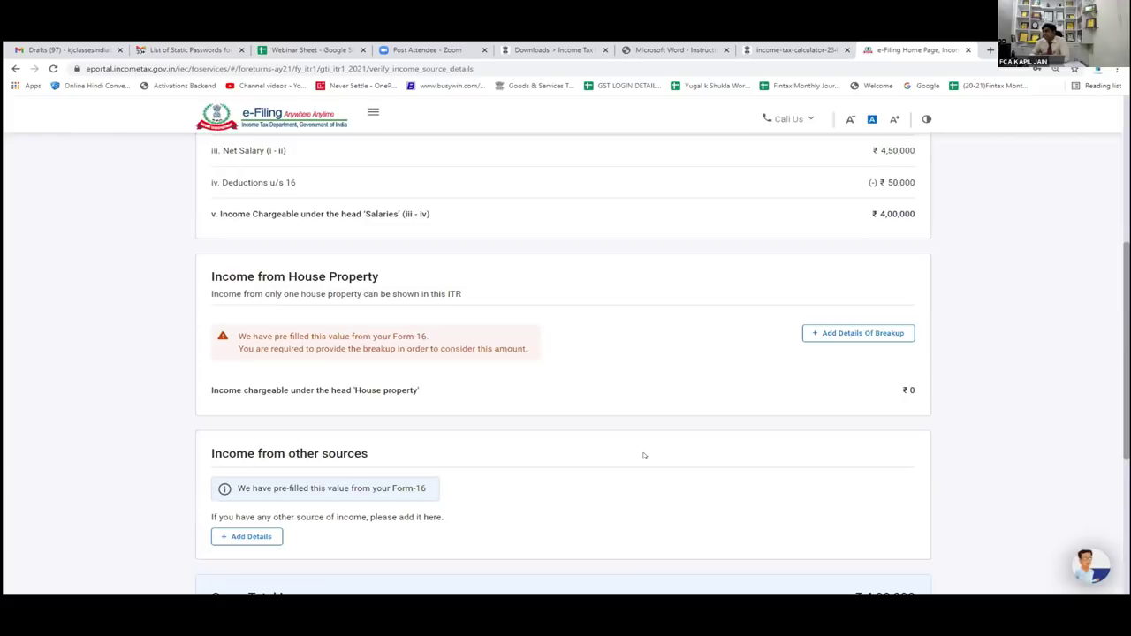
Step: Start adding the breakup for Income from House Property and set the type of house property to Self Occupied
{"action": "left_click", "coordinate": [841, 336]}
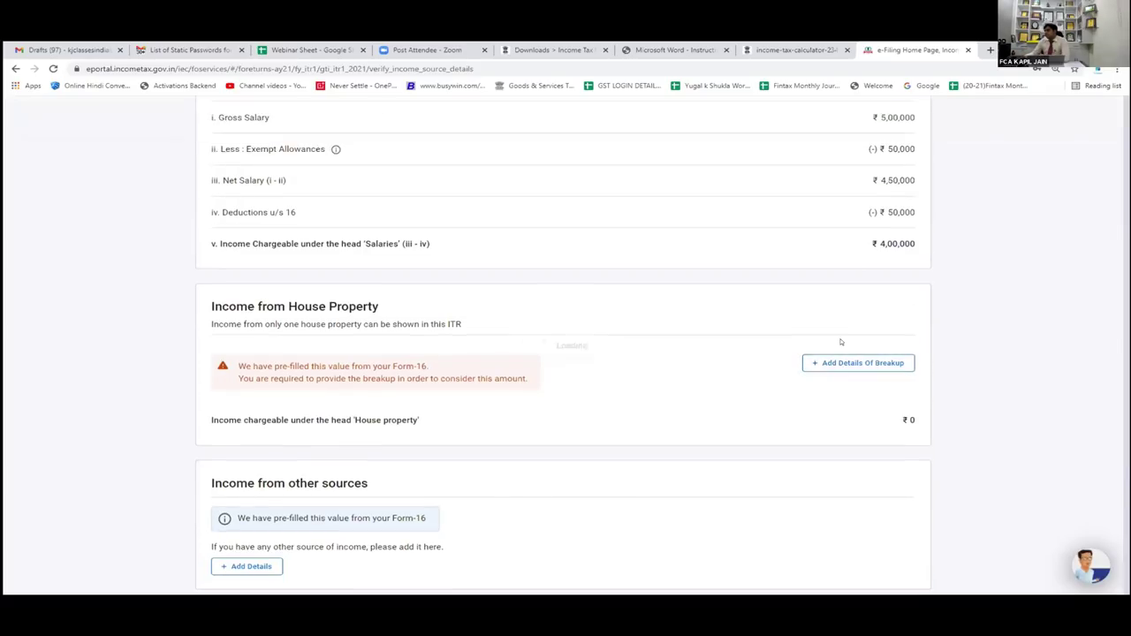
{"action": "left_click", "coordinate": [314, 388]}
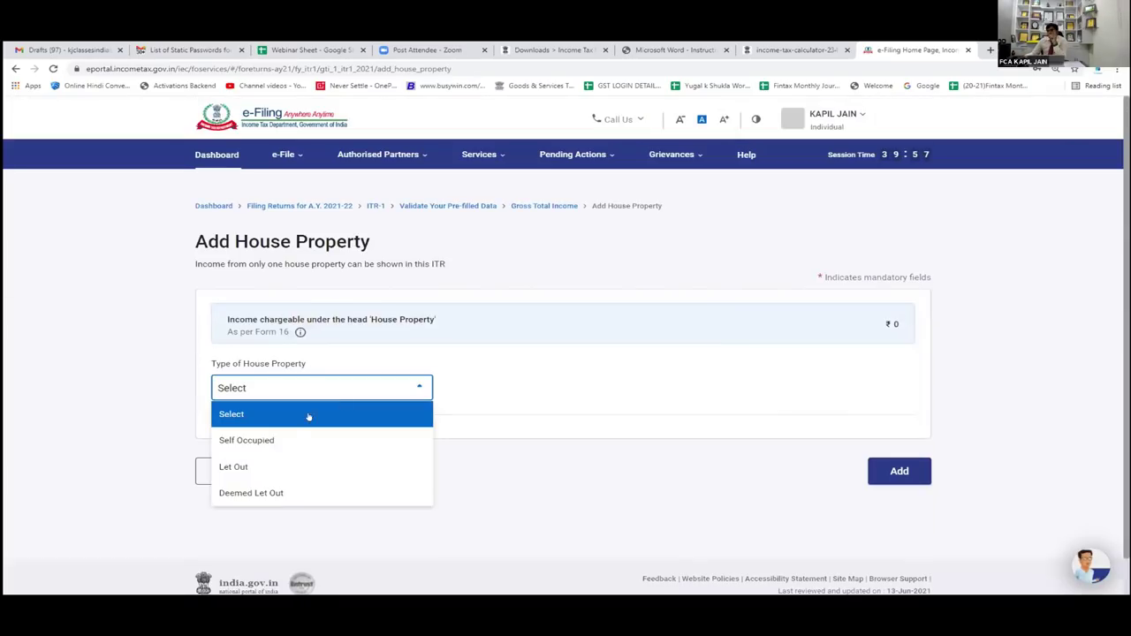
{"action": "left_click", "coordinate": [271, 442]}
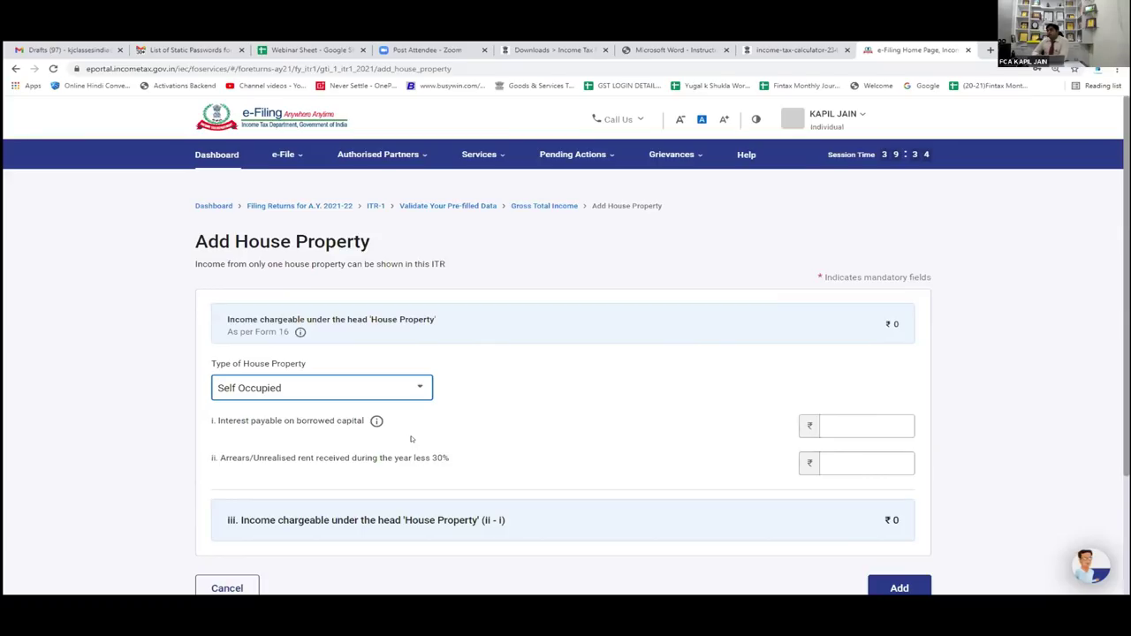
Step: Set the interest payable on borrowed capital to 50,000, add the house property to the return and check its entry among the income sources
{"action": "left_click", "coordinate": [870, 422]}
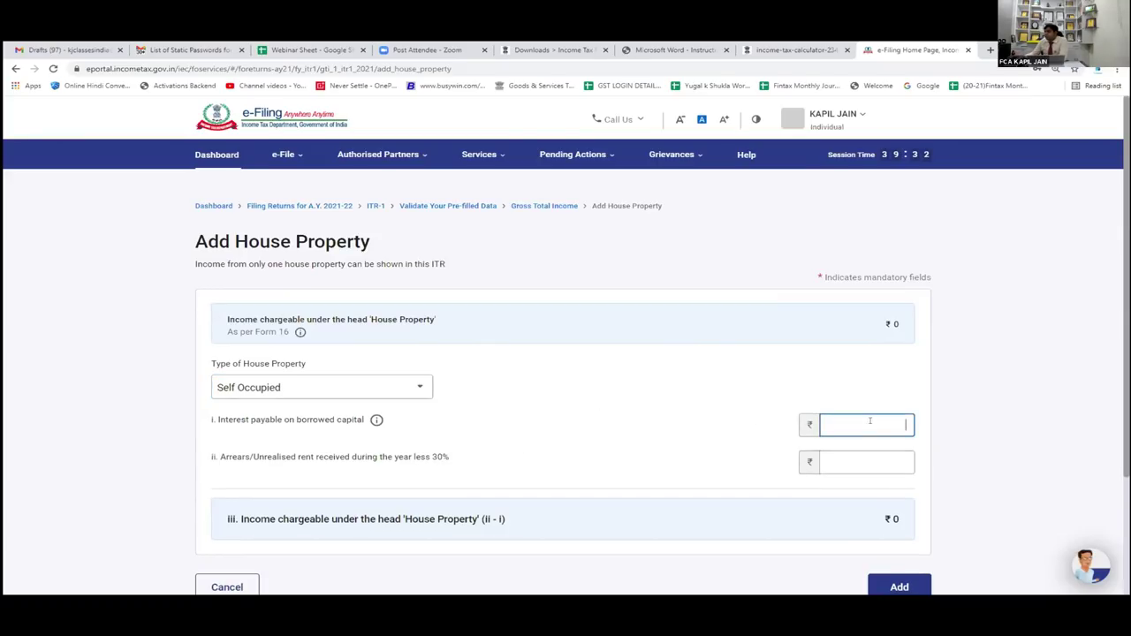
{"action": "type", "text": "50000"}
{"action": "left_click", "coordinate": [831, 461]}
{"action": "scroll", "coordinate": [716, 481], "scroll_direction": "down", "scroll_amount": 1}
{"action": "scroll", "coordinate": [708, 481], "scroll_direction": "down", "scroll_amount": 1}
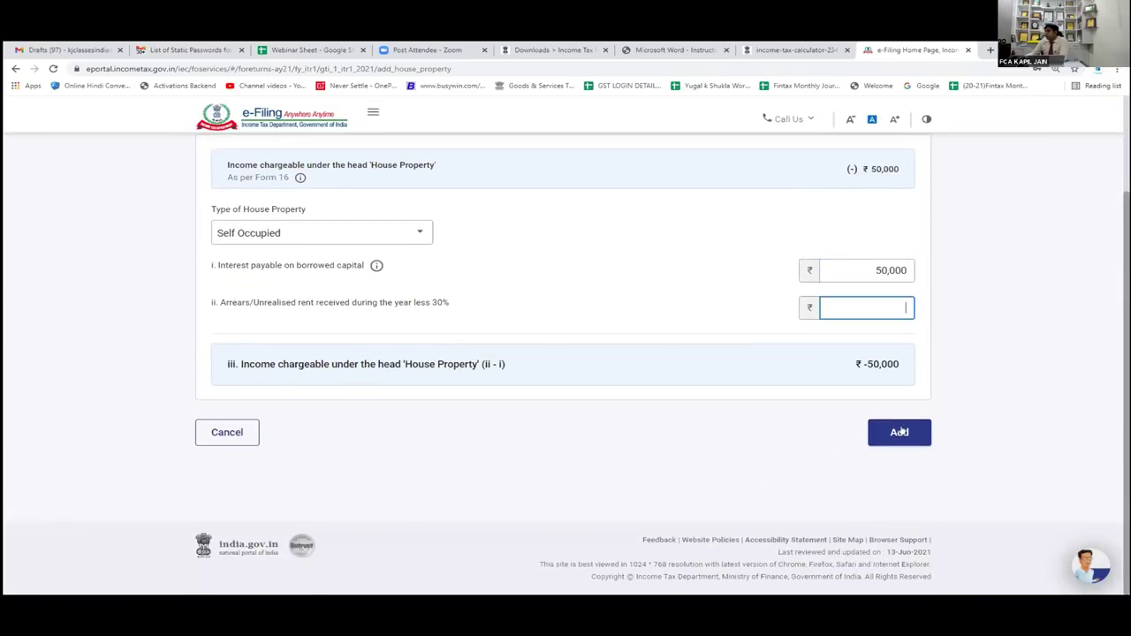
{"action": "left_click", "coordinate": [897, 433]}
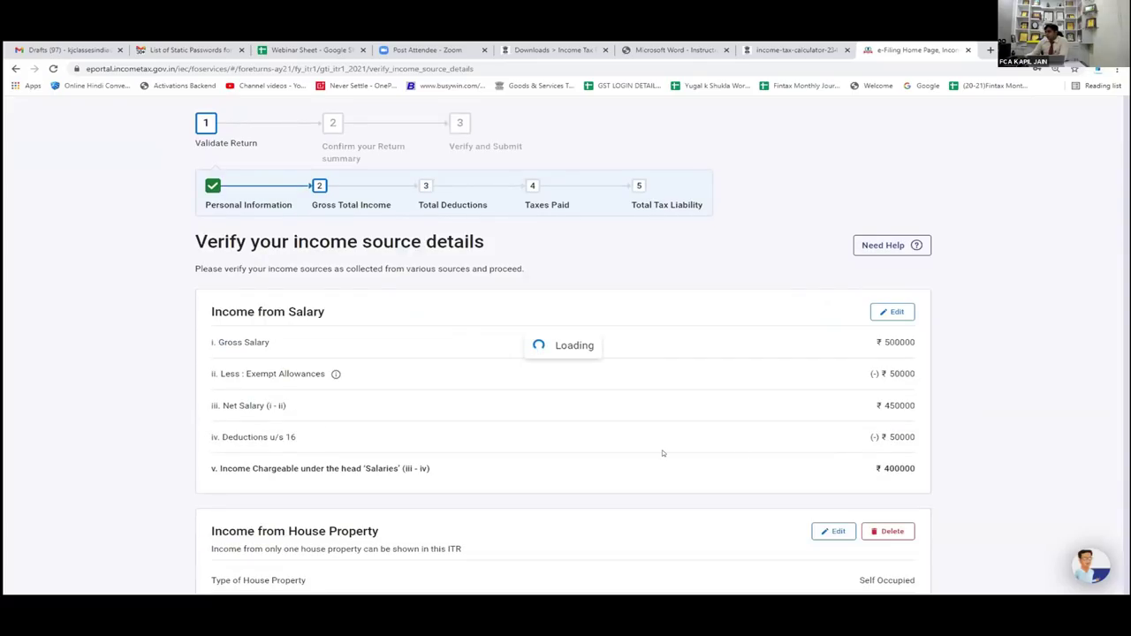
{"action": "scroll", "coordinate": [663, 457], "scroll_direction": "down", "scroll_amount": 2}
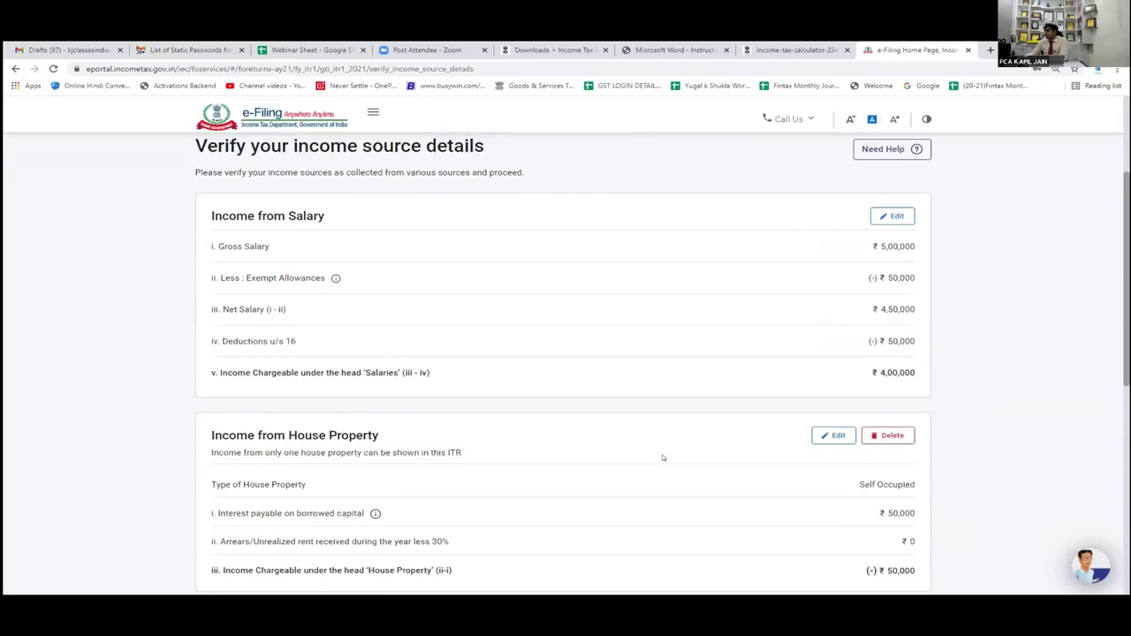
{"action": "scroll", "coordinate": [569, 396], "scroll_direction": "down", "scroll_amount": 2}
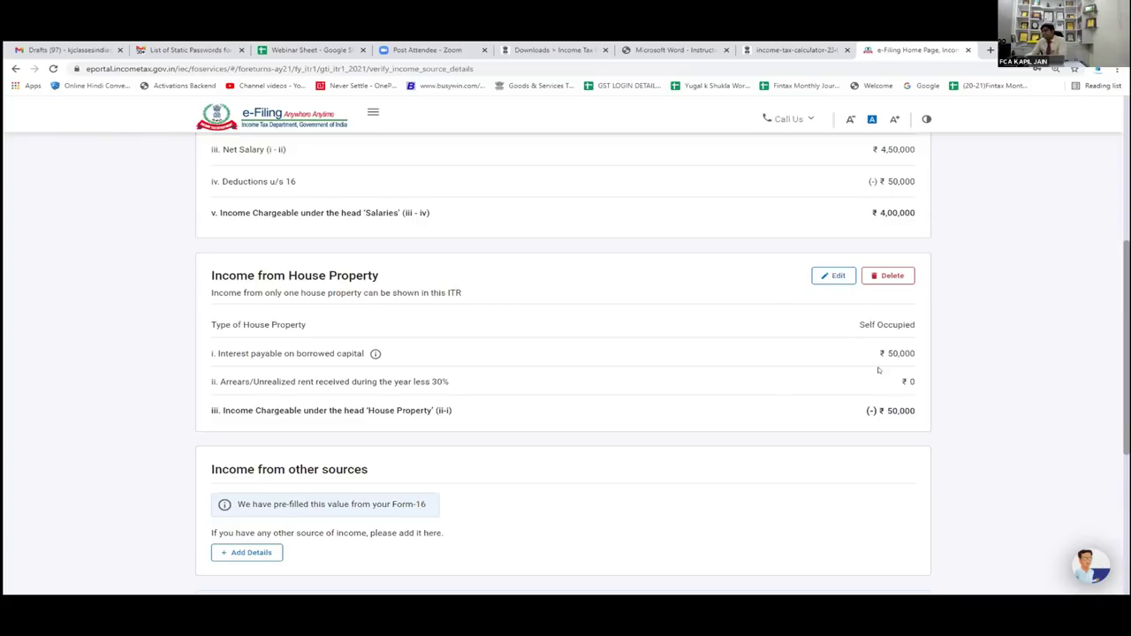
Step: Start adding income from other sources and declare savings bank account interest of 20,000
{"action": "scroll", "coordinate": [672, 360], "scroll_direction": "down", "scroll_amount": 3}
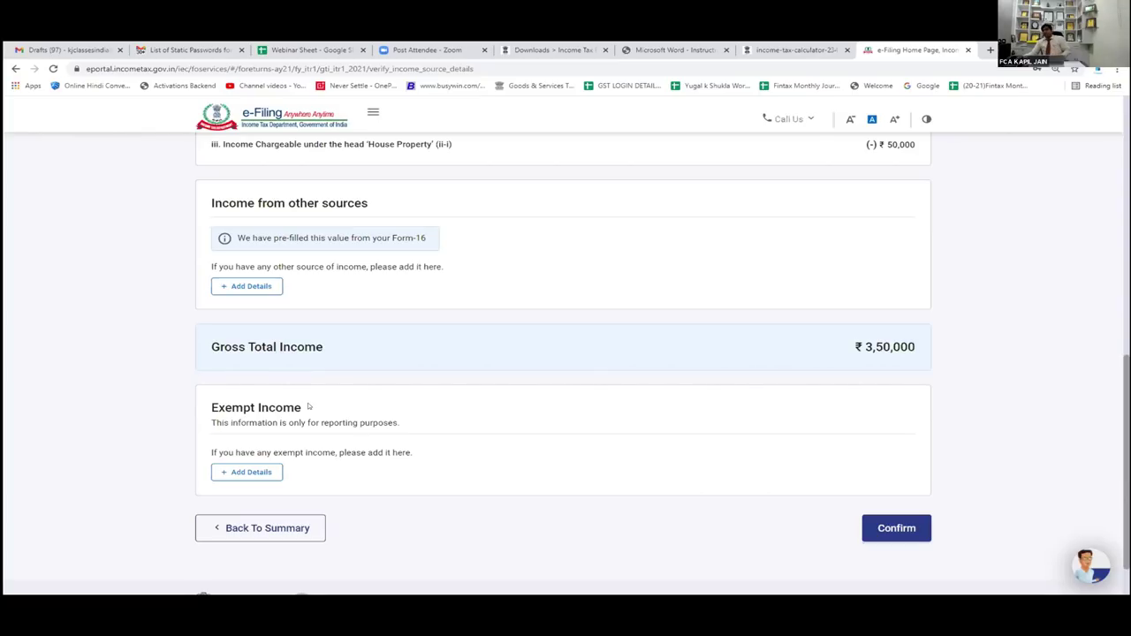
{"action": "left_click", "coordinate": [247, 286]}
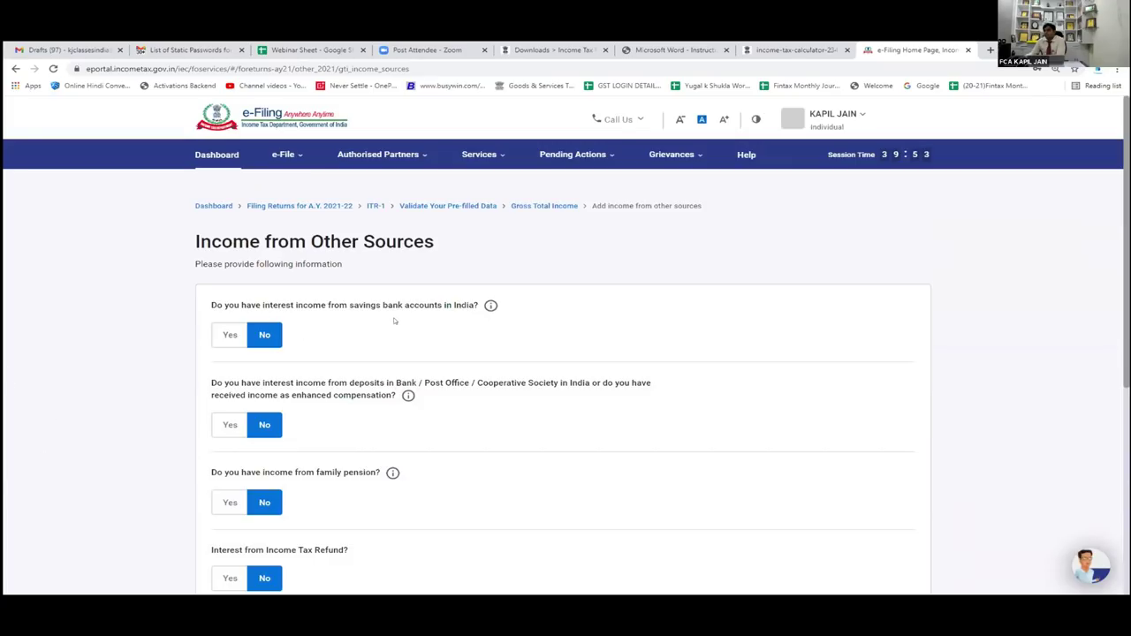
{"action": "left_click", "coordinate": [233, 334]}
{"action": "left_click", "coordinate": [243, 369]}
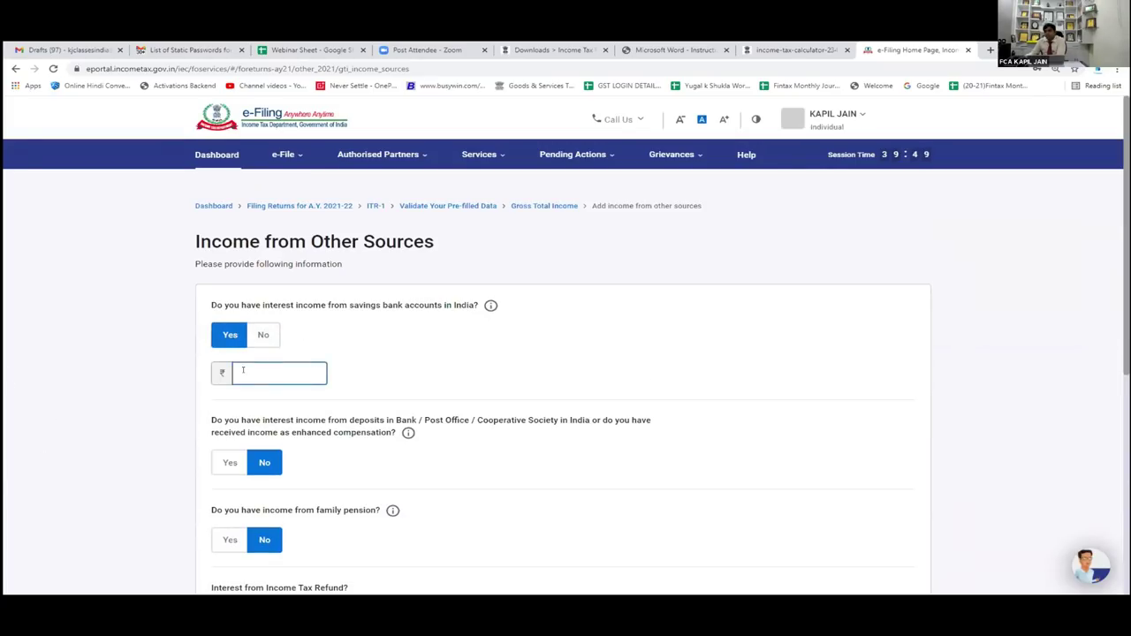
{"action": "type", "text": "20000"}
{"action": "left_click", "coordinate": [404, 403]}
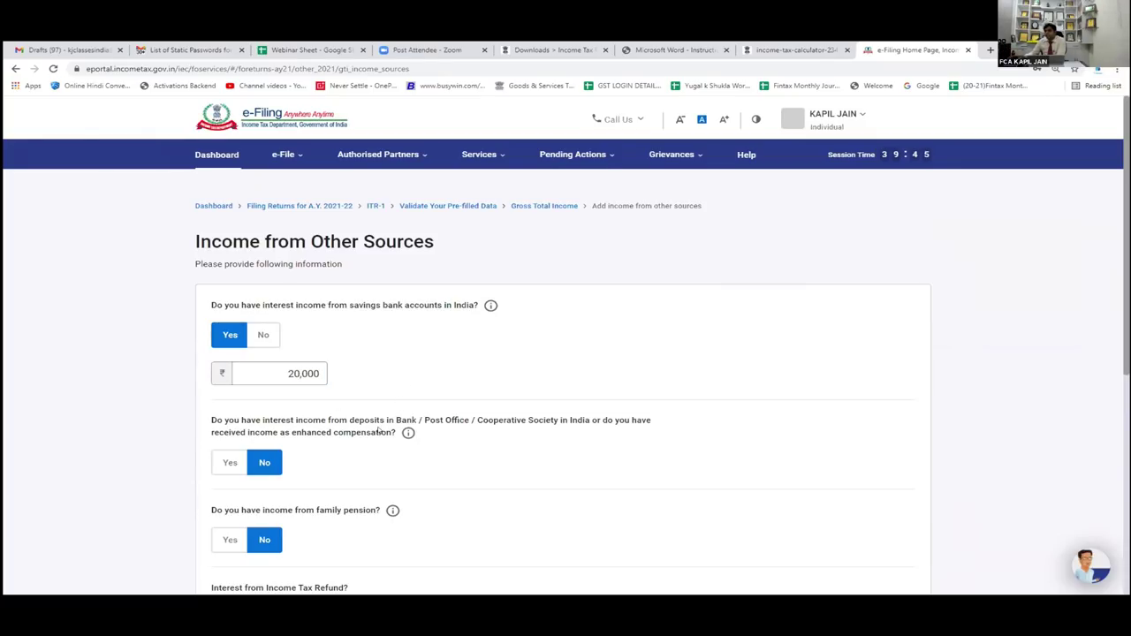
Step: Declare interest income from bank, post office or cooperative society deposits of 10,000 and keep family pension income at No
{"action": "scroll", "coordinate": [371, 432], "scroll_direction": "down", "scroll_amount": 1}
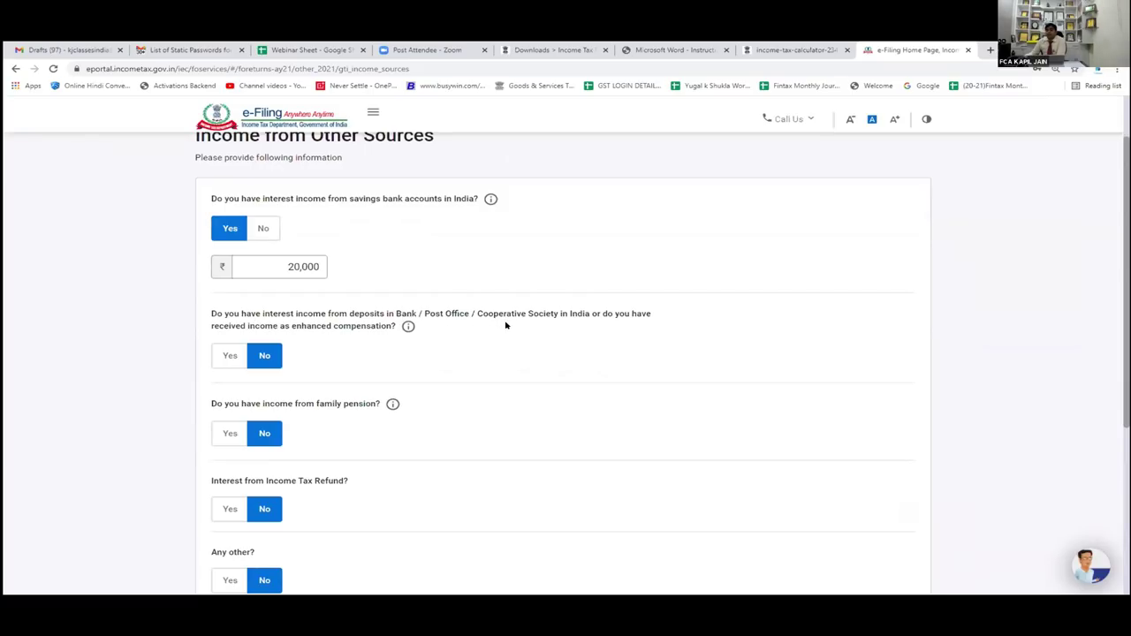
{"action": "left_click", "coordinate": [232, 357]}
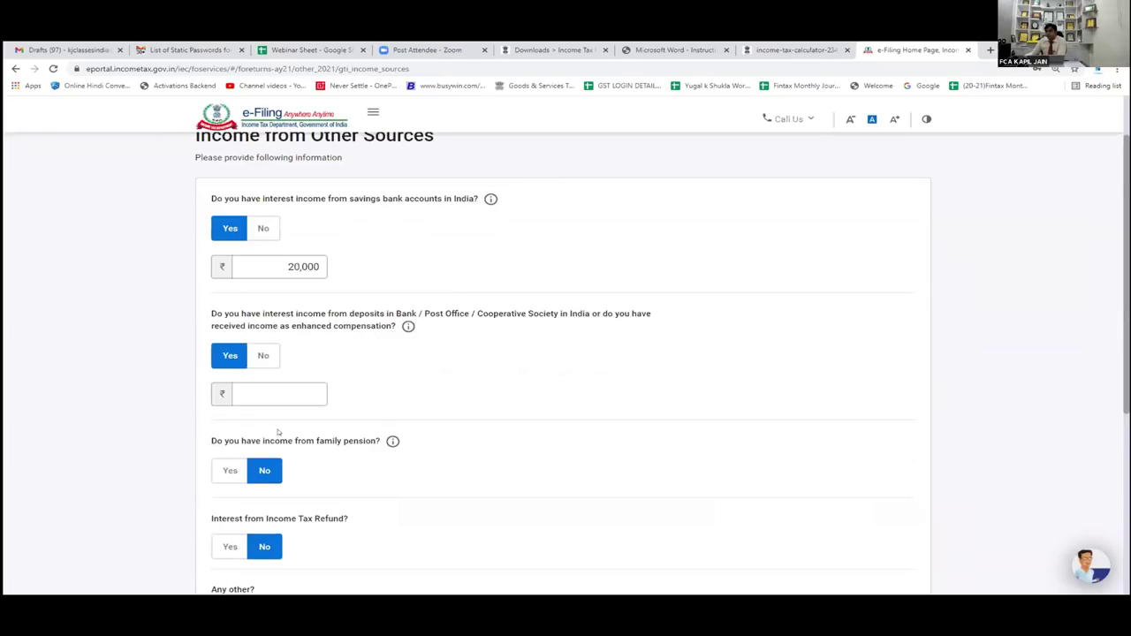
{"action": "left_click", "coordinate": [279, 392]}
{"action": "type", "text": "10000"}
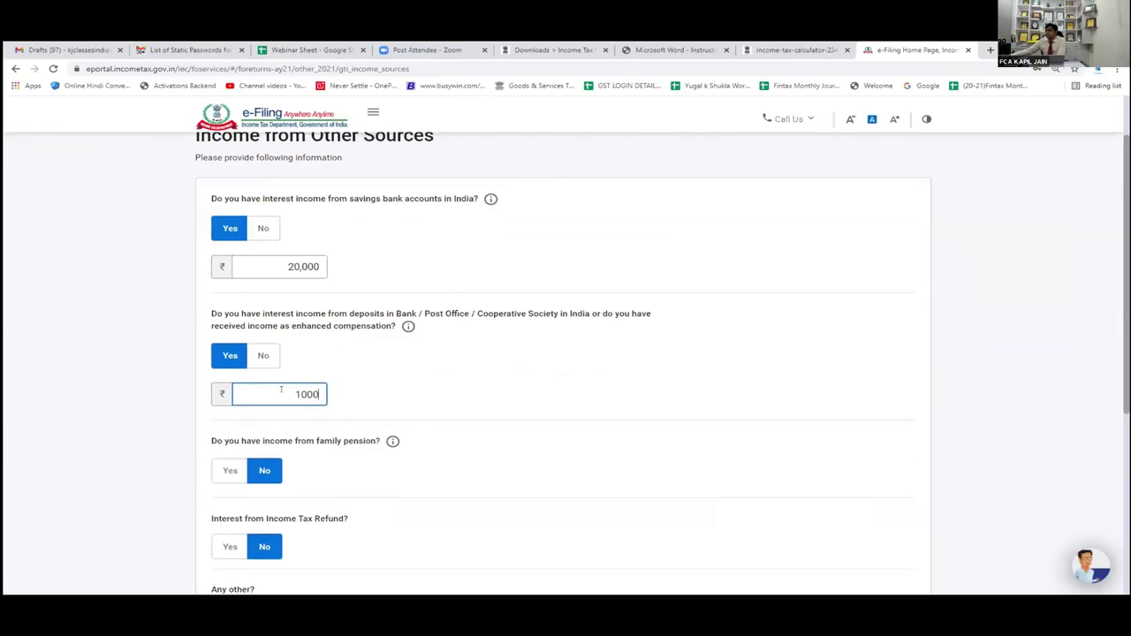
{"action": "left_click", "coordinate": [262, 473]}
Step: Declare any other income of 20,000 with the description INTEREST FROM OTHERS
{"action": "scroll", "coordinate": [373, 466], "scroll_direction": "down", "scroll_amount": 2}
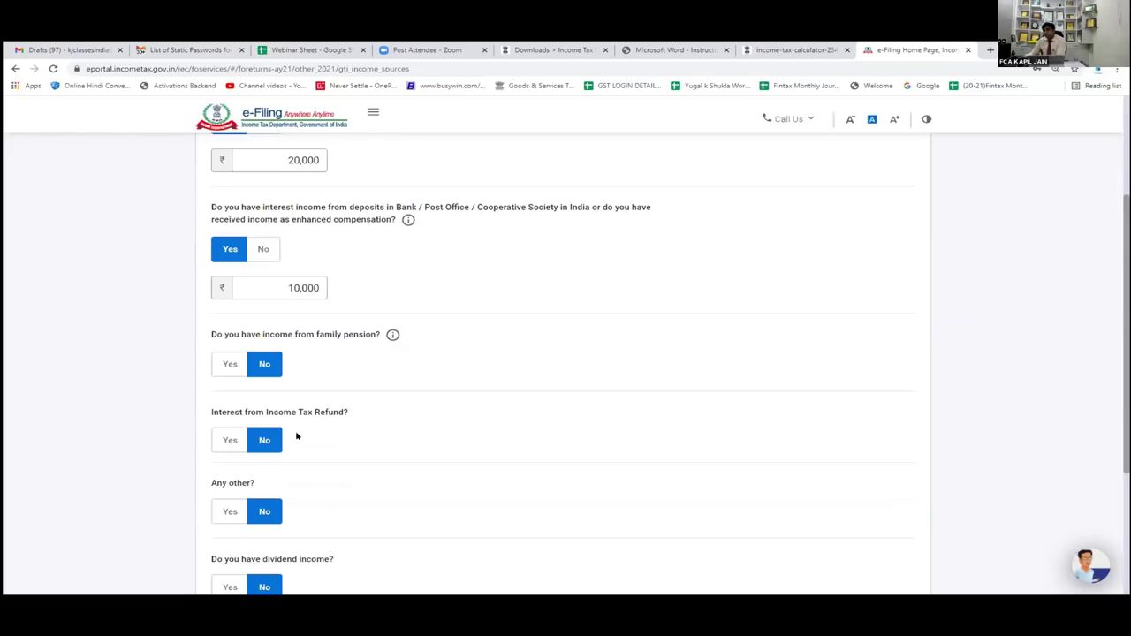
{"action": "scroll", "coordinate": [285, 462], "scroll_direction": "down", "scroll_amount": 3}
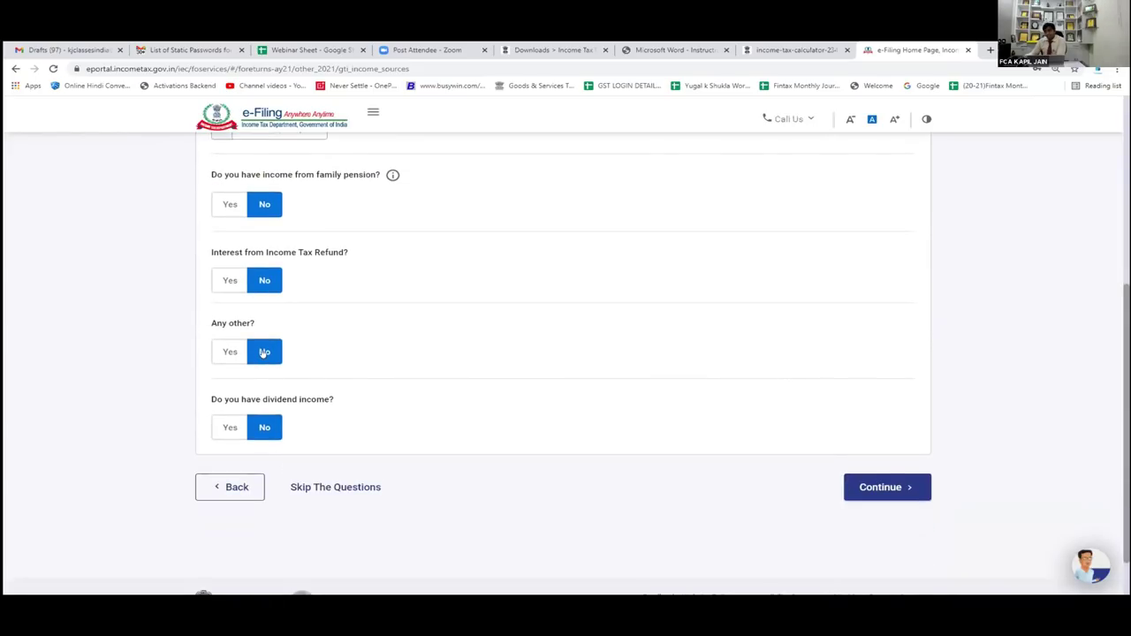
{"action": "left_click", "coordinate": [222, 353]}
{"action": "left_click", "coordinate": [252, 390]}
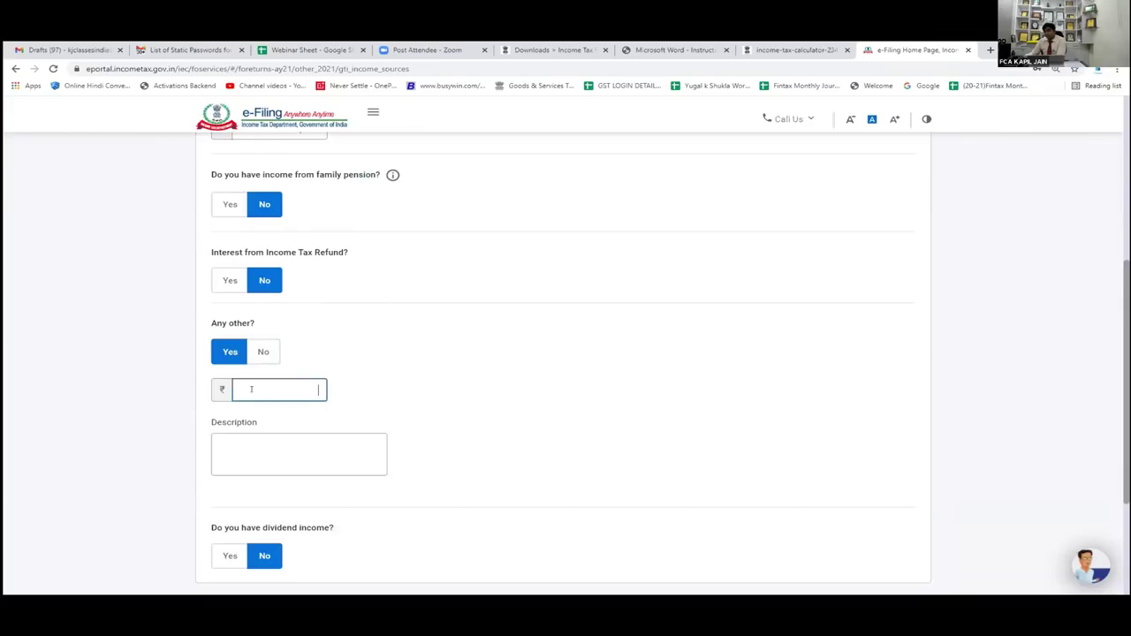
{"action": "type", "text": "20,000"}
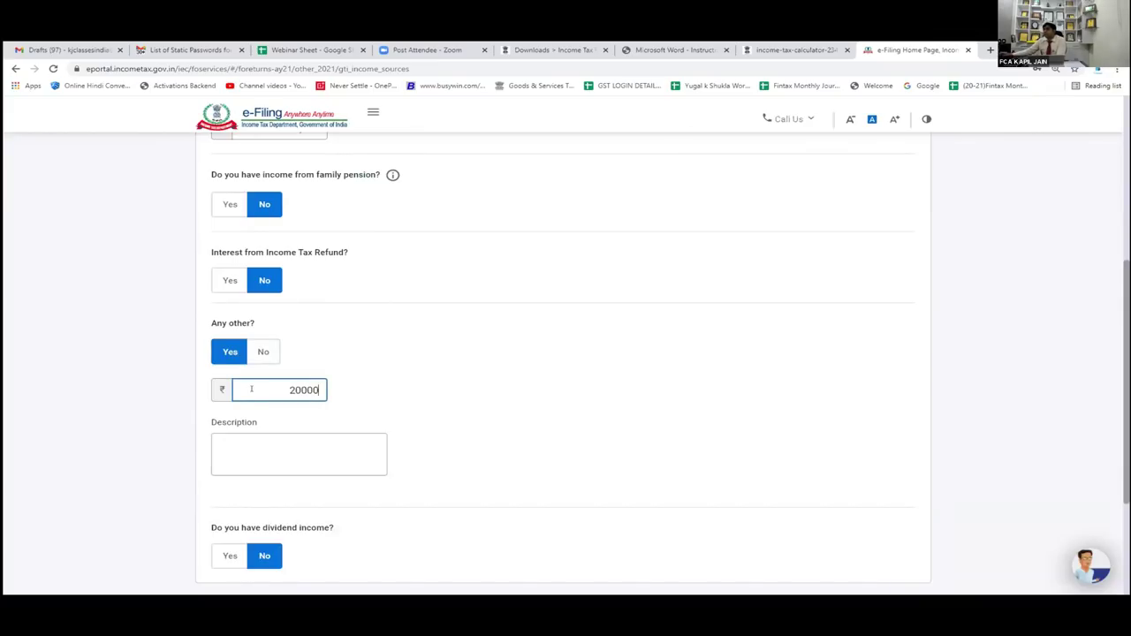
{"action": "left_click", "coordinate": [253, 449]}
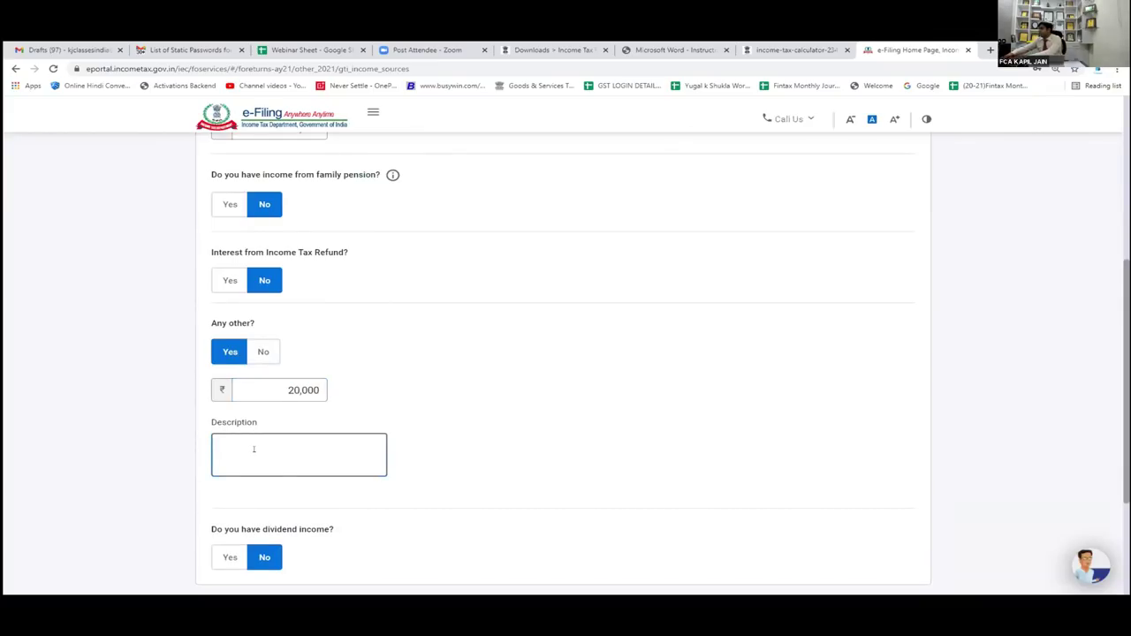
{"action": "type", "text": "INT"}
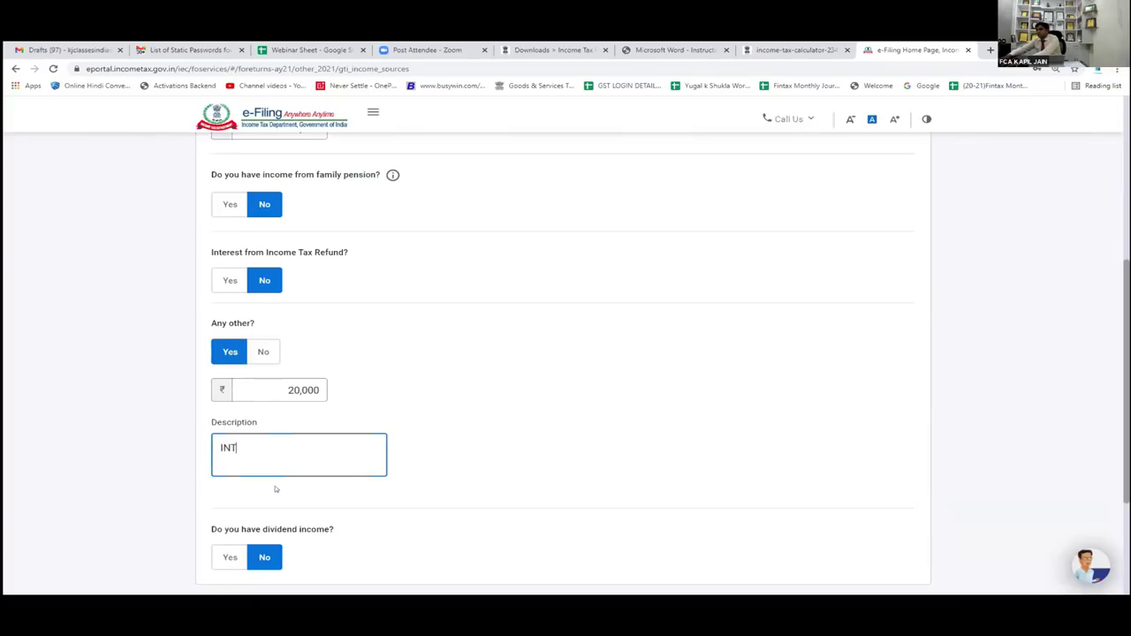
{"action": "type", "text": "EREST FROM OTHERS"}
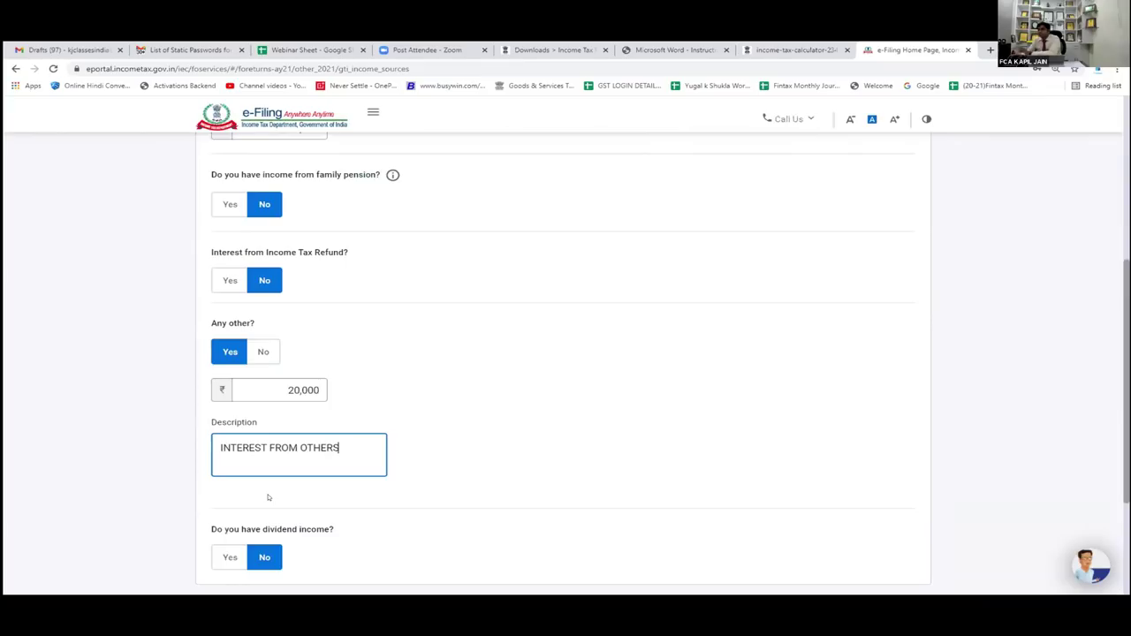
Step: Declare dividend income and enter 500 for the period up to 15-Jun-2020 and 500 for 16-Jun-2020 to 15-Sep-2020
{"action": "scroll", "coordinate": [268, 497], "scroll_direction": "down", "scroll_amount": 2}
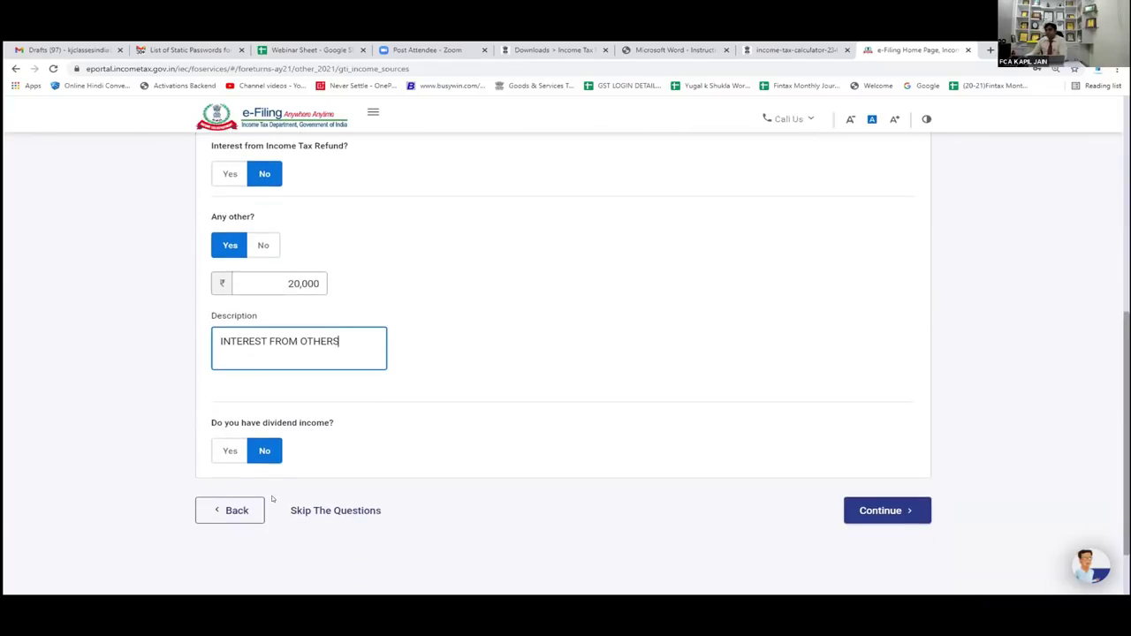
{"action": "left_click", "coordinate": [228, 452]}
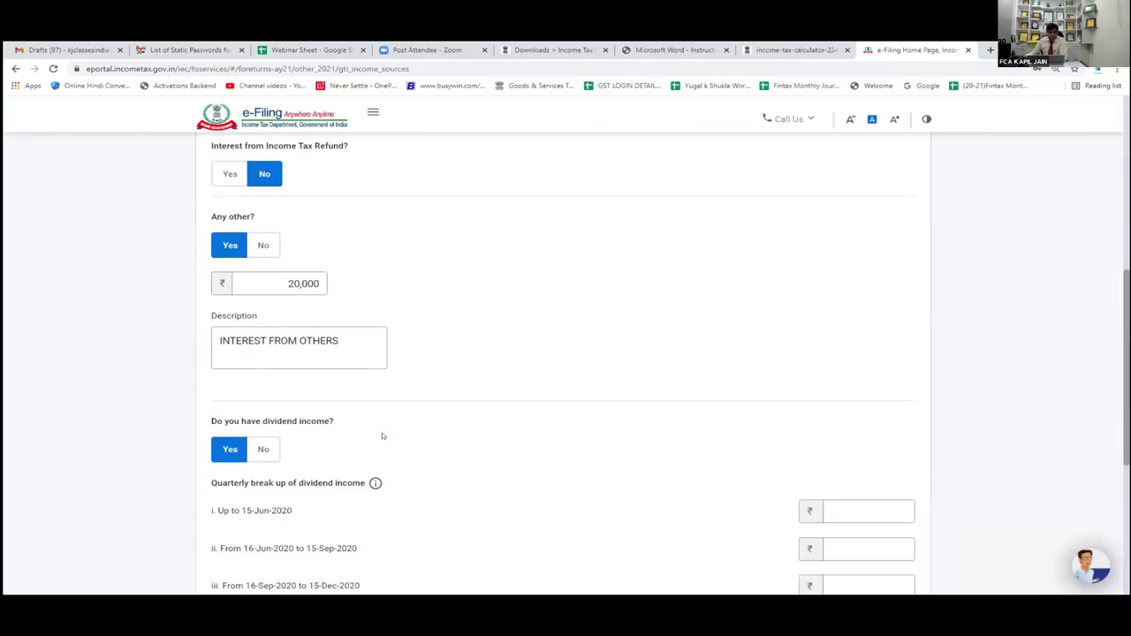
{"action": "scroll", "coordinate": [383, 436], "scroll_direction": "down", "scroll_amount": 2}
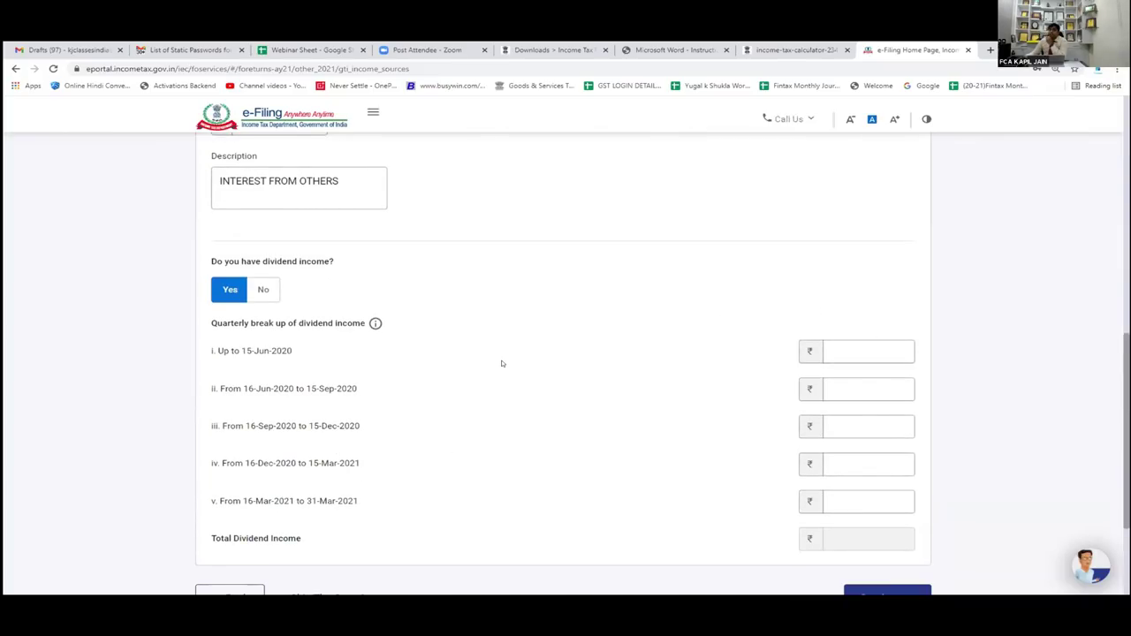
{"action": "scroll", "coordinate": [496, 369], "scroll_direction": "down", "scroll_amount": 1}
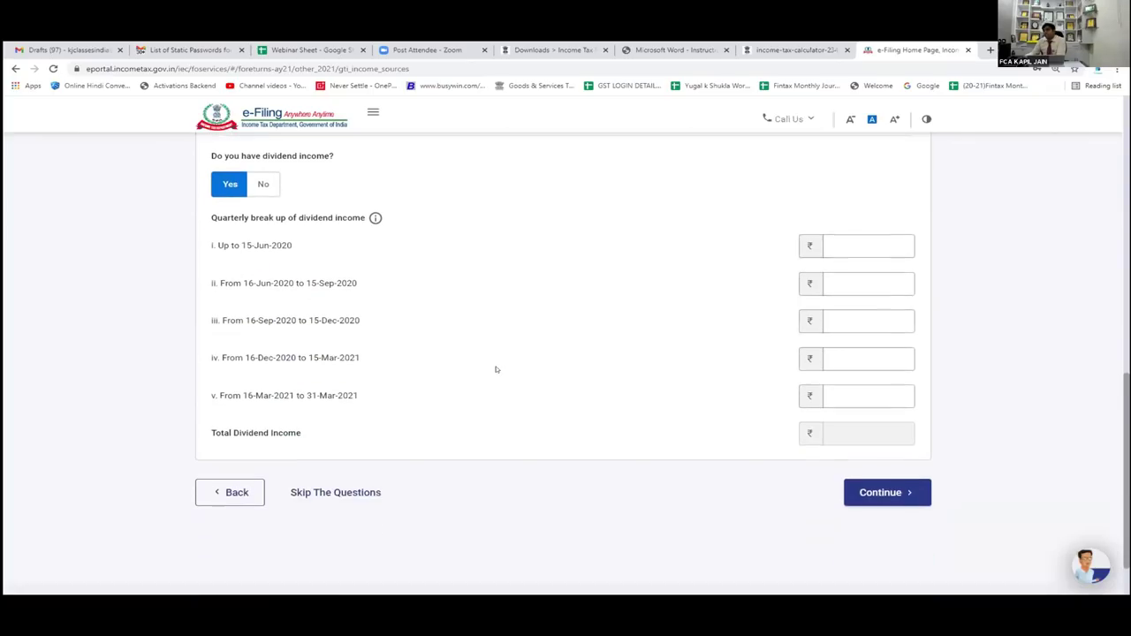
{"action": "left_click", "coordinate": [854, 244]}
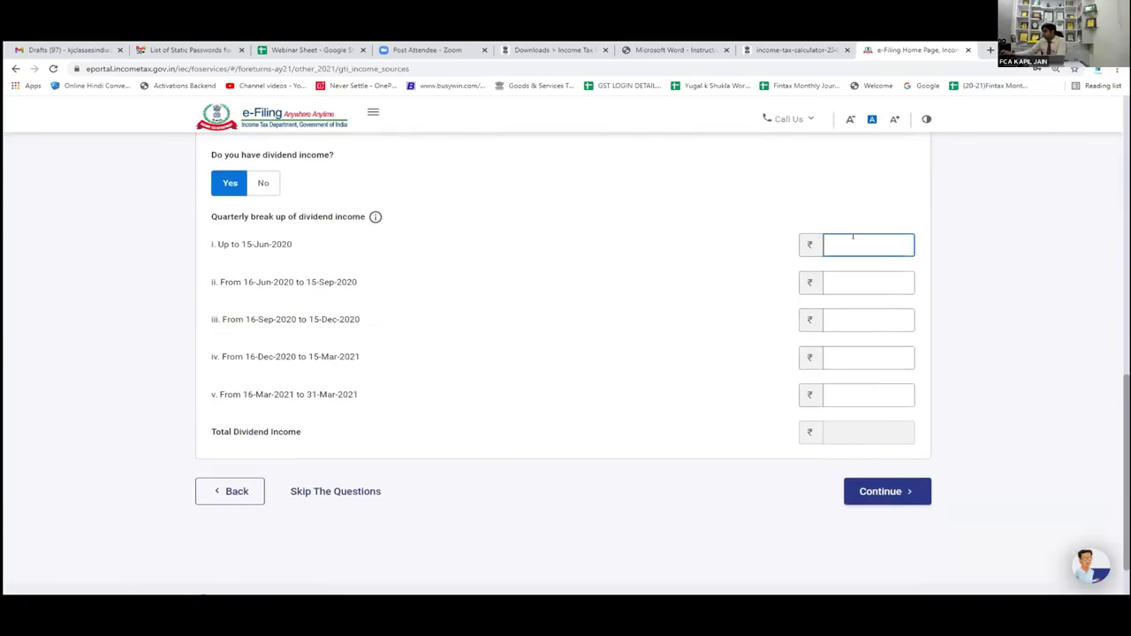
{"action": "type", "text": "500"}
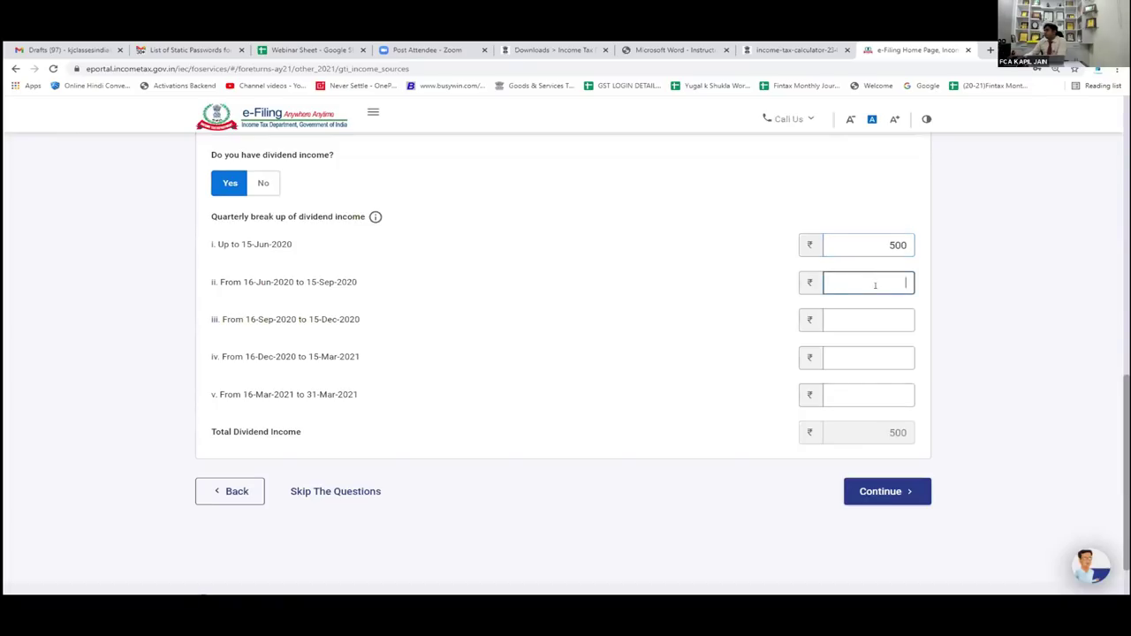
{"action": "left_click", "coordinate": [874, 286]}
{"action": "type", "text": "500"}
Step: Enter dividends of 300, 500 and 400 for the three periods from 16-Sep-2020 to 31-Mar-2021 and submit the other sources answers
{"action": "left_click", "coordinate": [895, 316]}
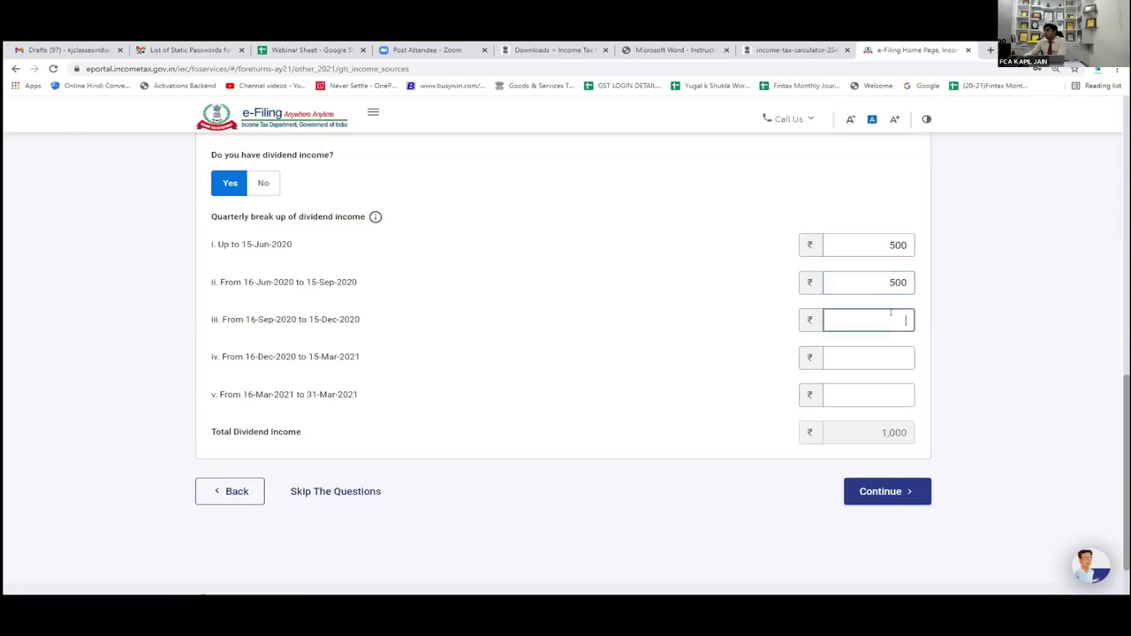
{"action": "type", "text": "300"}
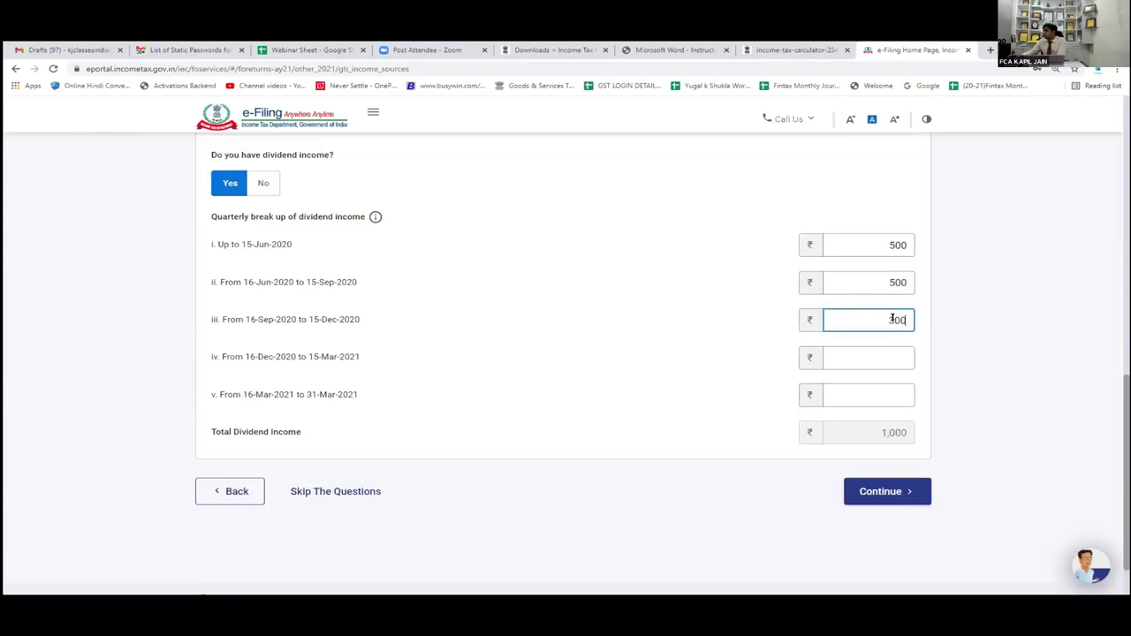
{"action": "left_click", "coordinate": [889, 359]}
{"action": "type", "text": "500"}
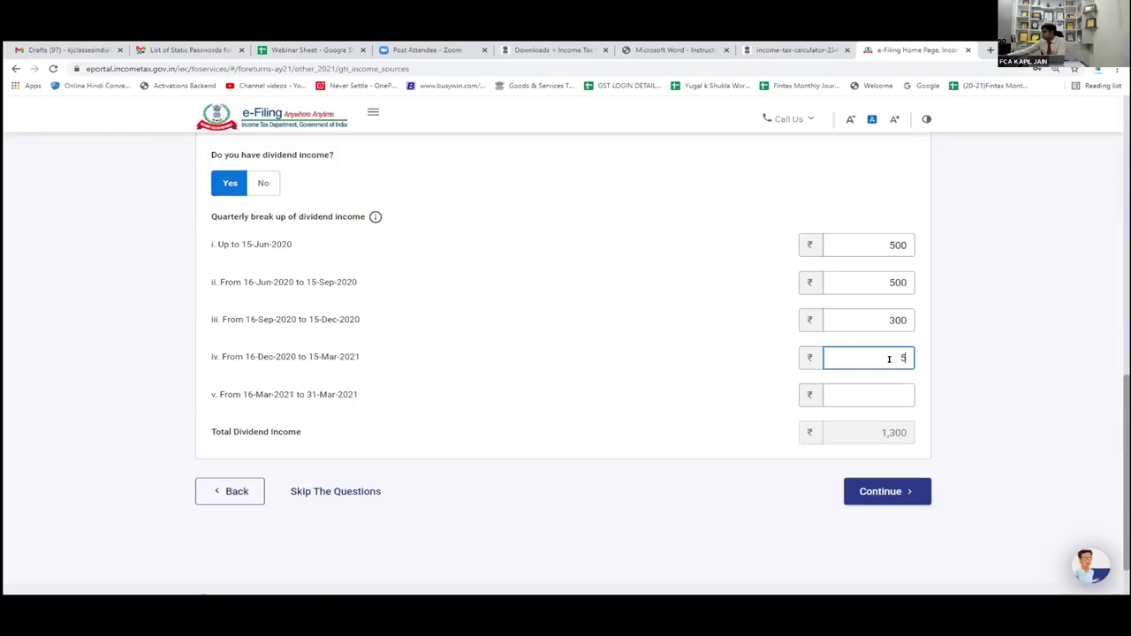
{"action": "left_click", "coordinate": [876, 403]}
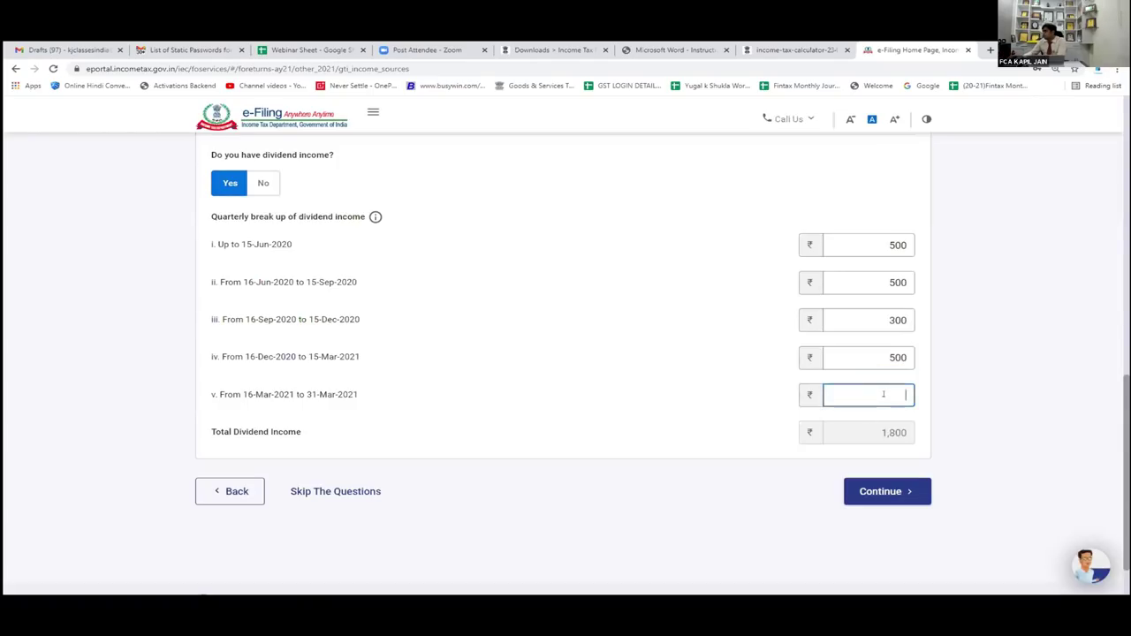
{"action": "type", "text": "400"}
{"action": "left_click", "coordinate": [849, 359]}
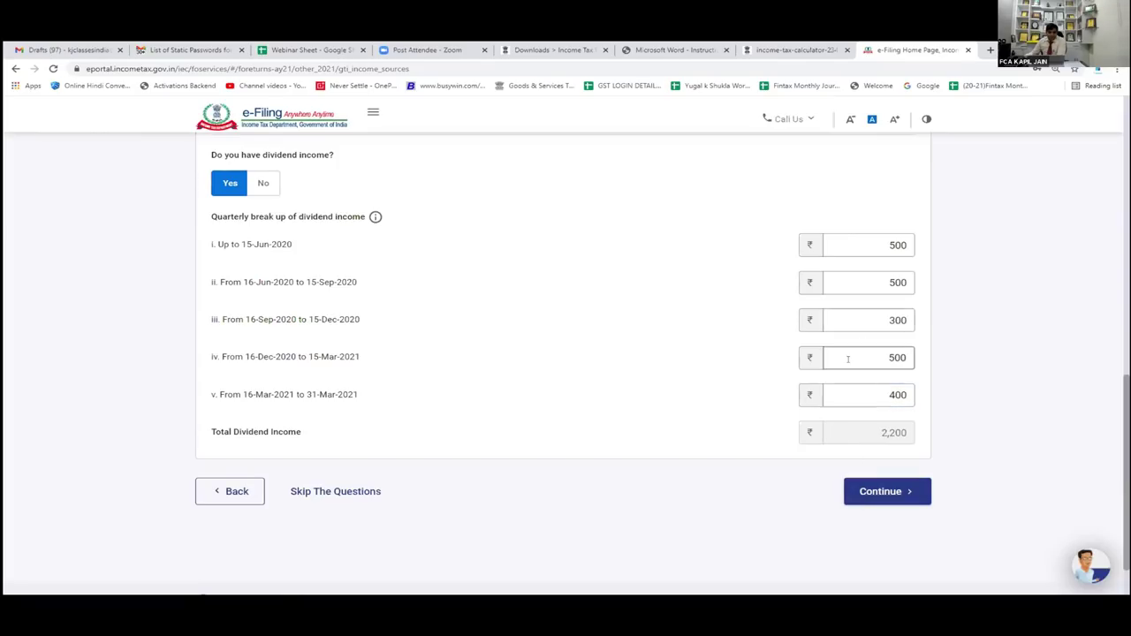
{"action": "left_click", "coordinate": [889, 492]}
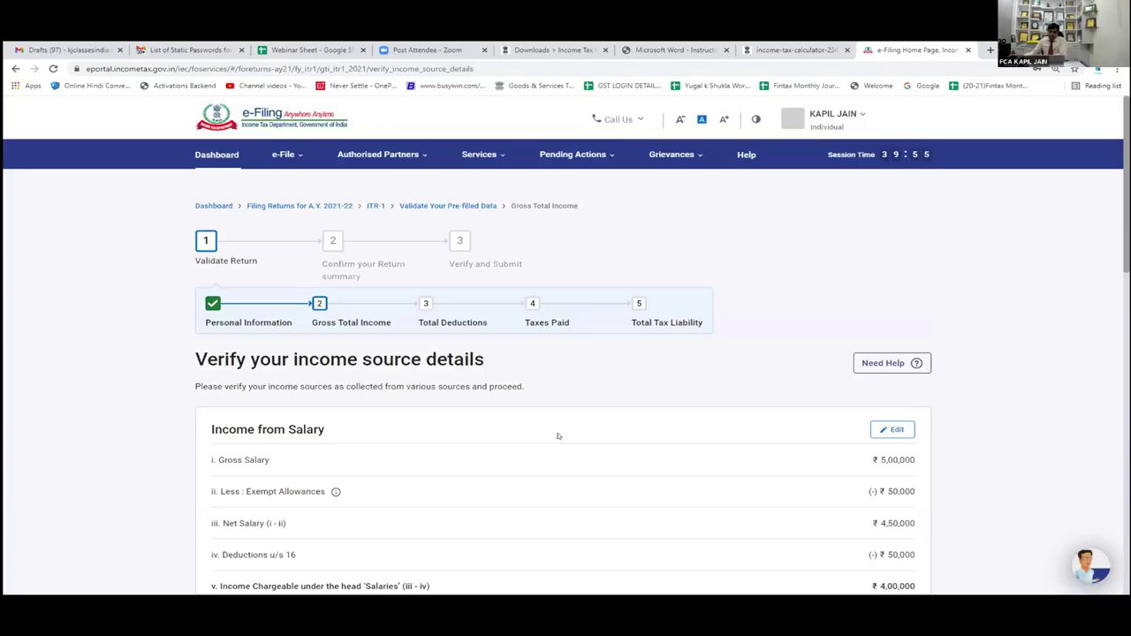
Step: Select the dividend, savings interest, deposit interest and any other entries under Income from other sources
{"action": "scroll", "coordinate": [449, 429], "scroll_direction": "down", "scroll_amount": 3}
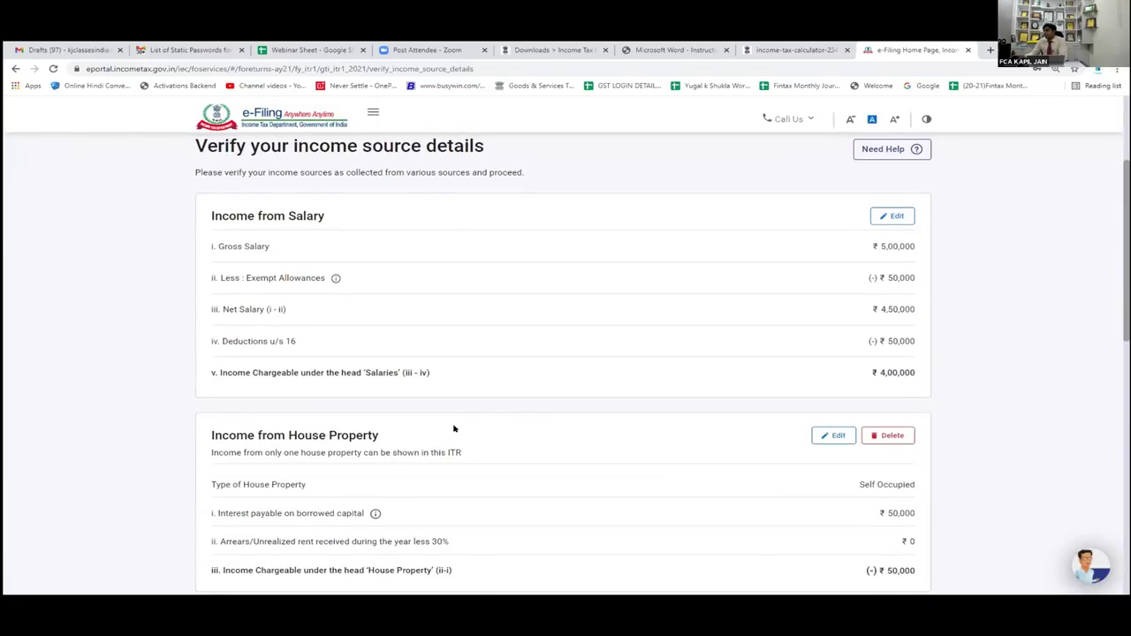
{"action": "scroll", "coordinate": [456, 426], "scroll_direction": "down", "scroll_amount": 1}
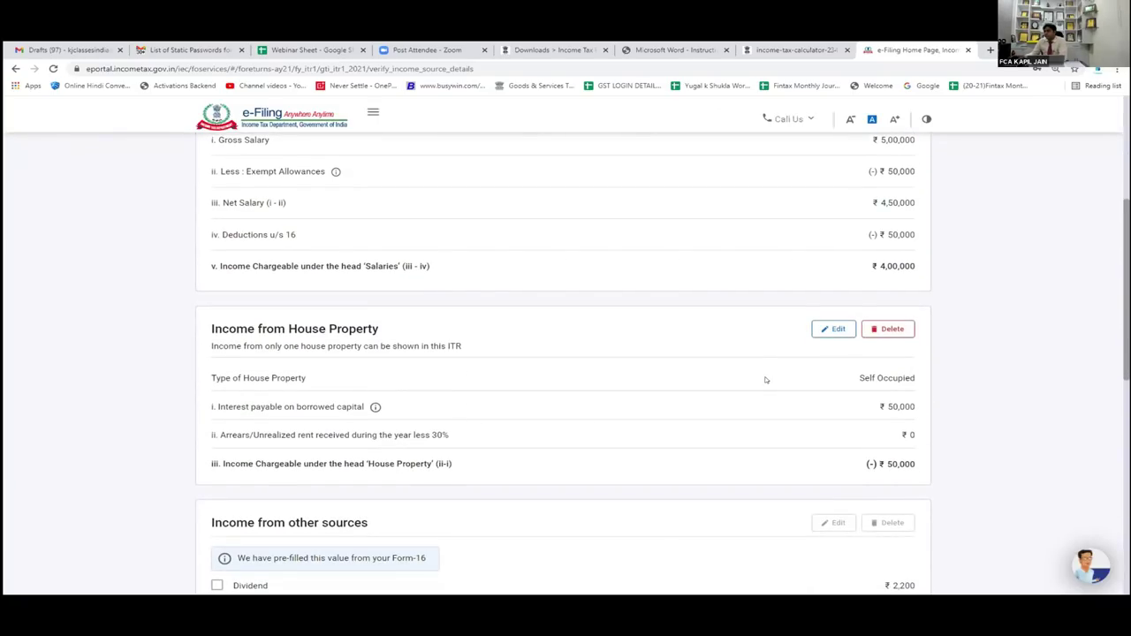
{"action": "scroll", "coordinate": [654, 396], "scroll_direction": "down", "scroll_amount": 2}
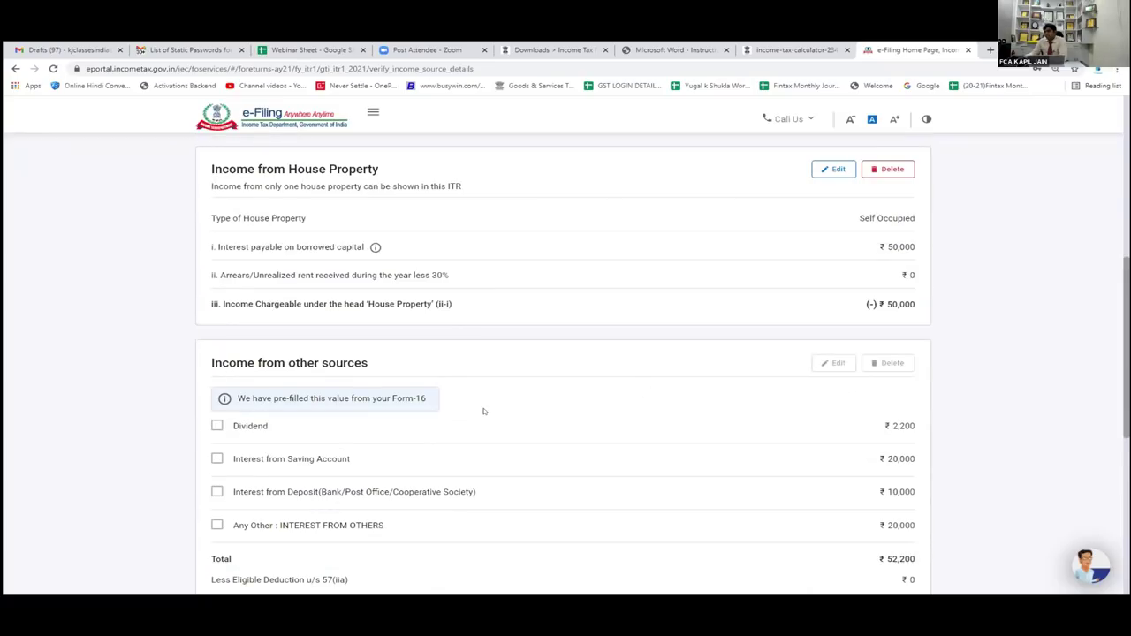
{"action": "scroll", "coordinate": [677, 414], "scroll_direction": "down", "scroll_amount": 1}
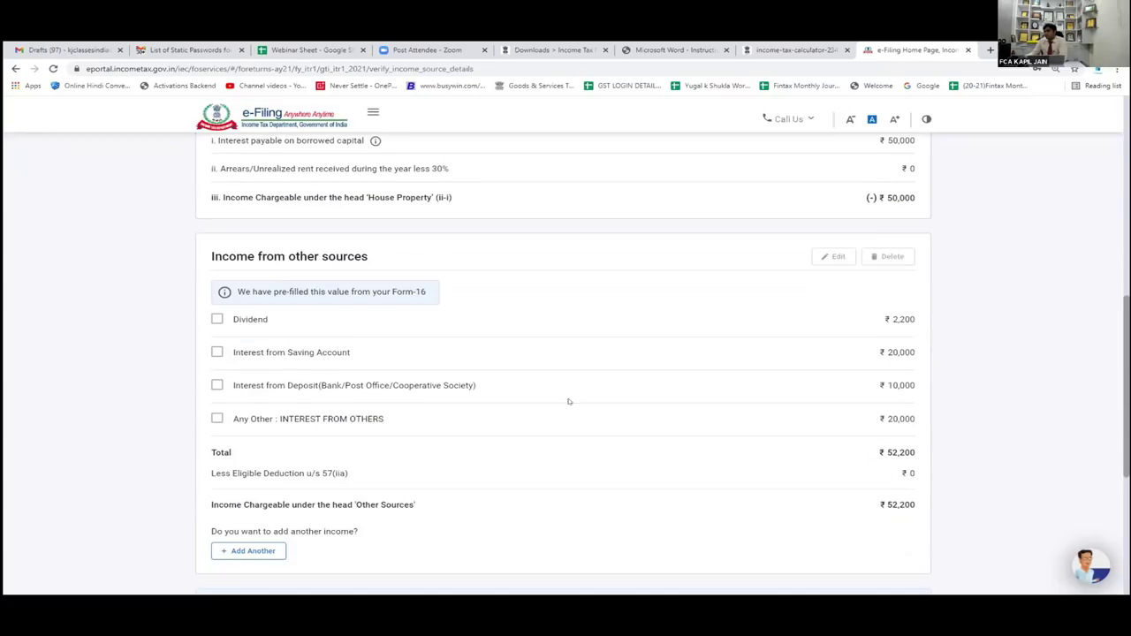
{"action": "left_click", "coordinate": [216, 319]}
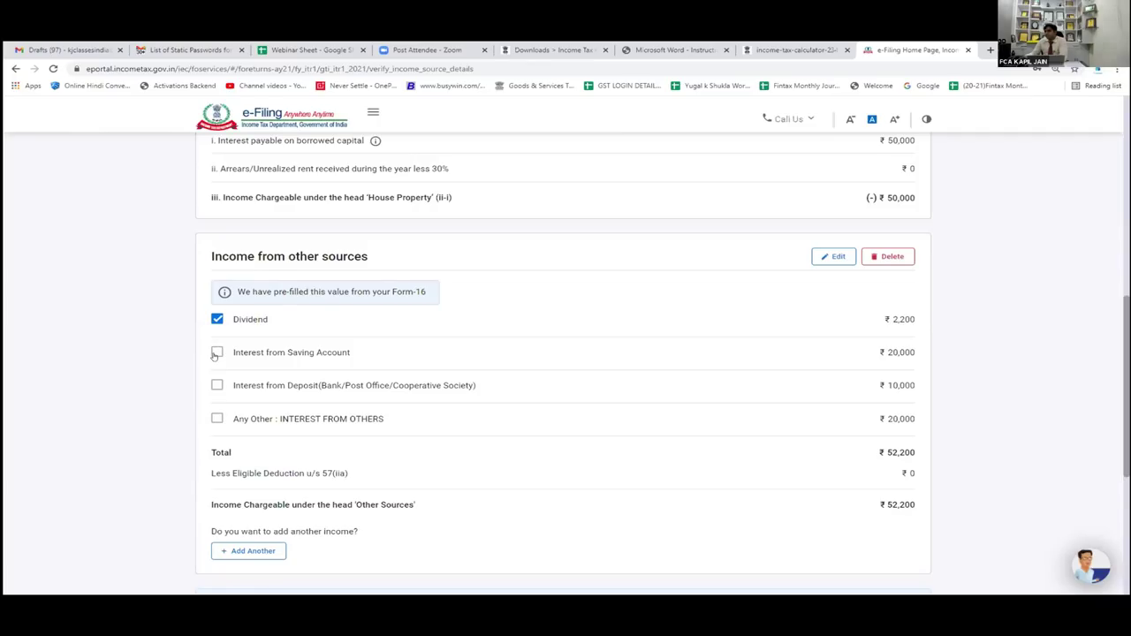
{"action": "left_click", "coordinate": [217, 352]}
{"action": "left_click", "coordinate": [214, 386]}
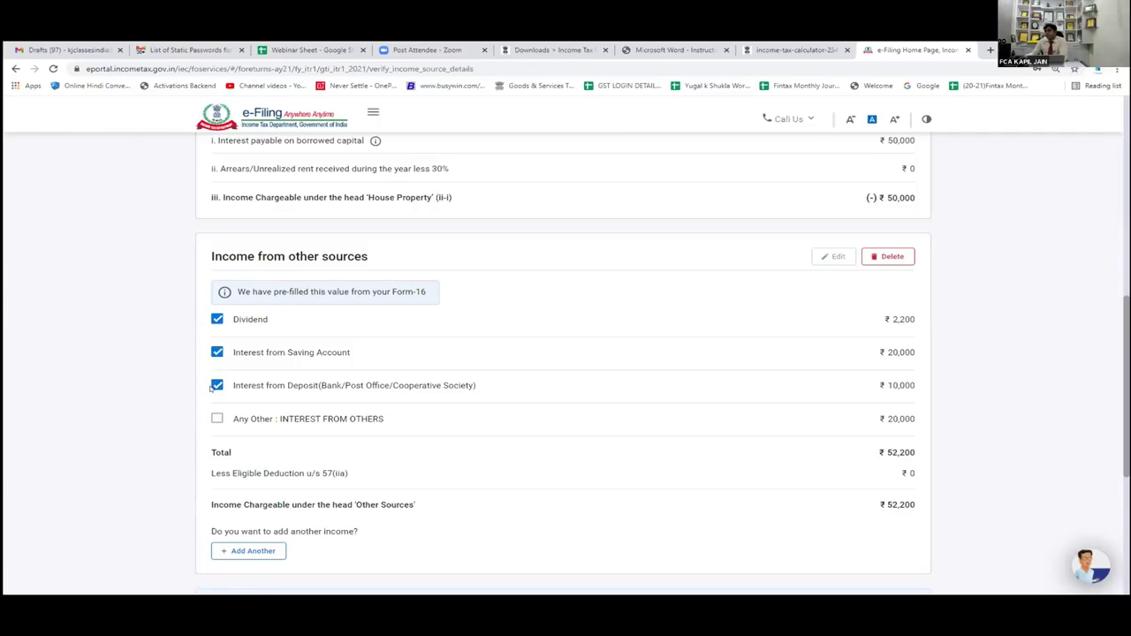
{"action": "left_click", "coordinate": [219, 421]}
Step: Start adding exempt income details and set the nature of exempt income to Any Other
{"action": "scroll", "coordinate": [409, 356], "scroll_direction": "down", "scroll_amount": 1}
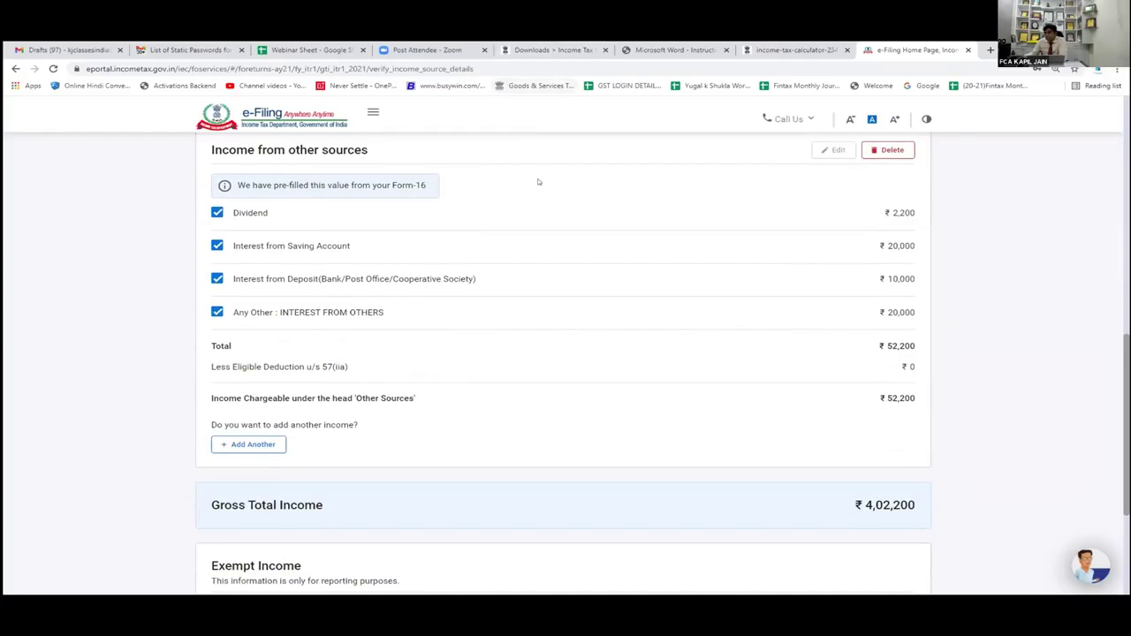
{"action": "scroll", "coordinate": [522, 194], "scroll_direction": "down", "scroll_amount": 2}
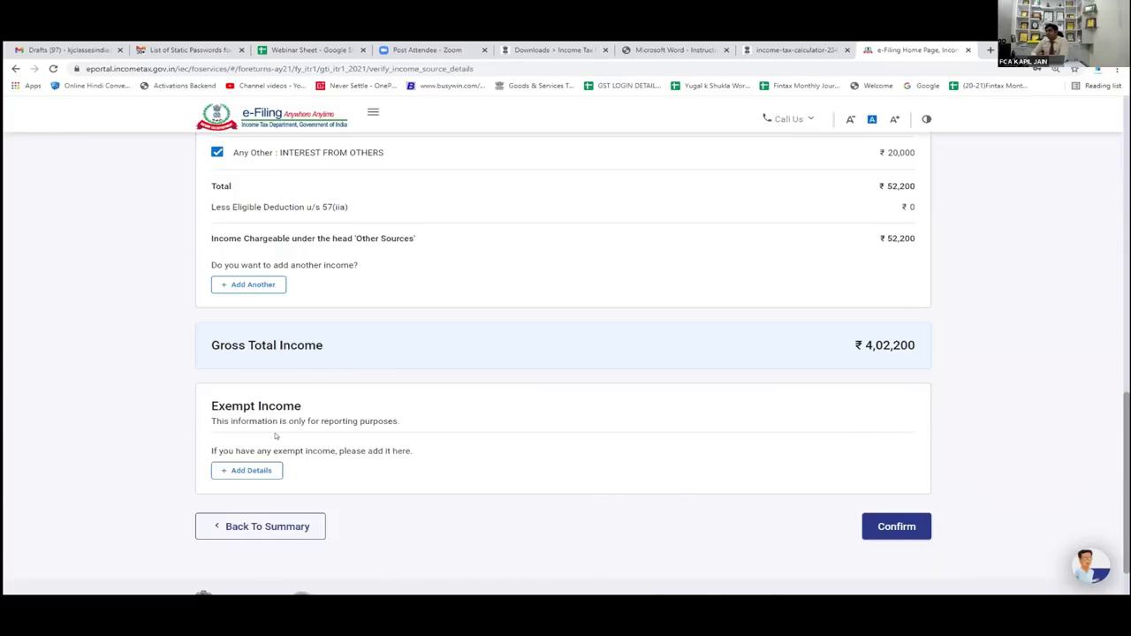
{"action": "left_click", "coordinate": [251, 471]}
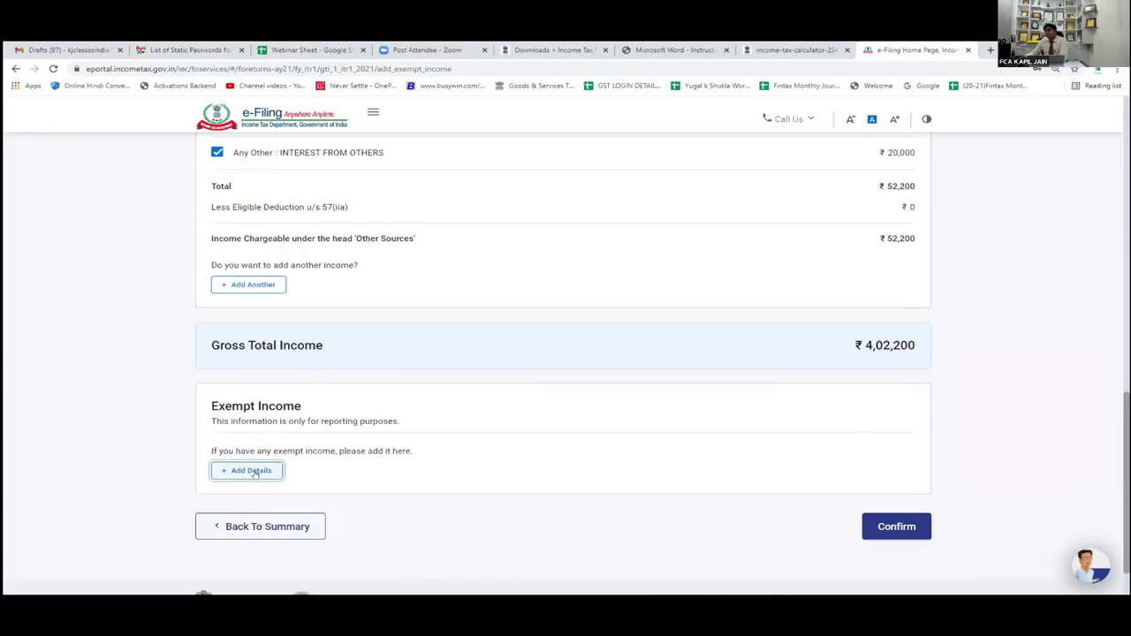
{"action": "left_click", "coordinate": [375, 312]}
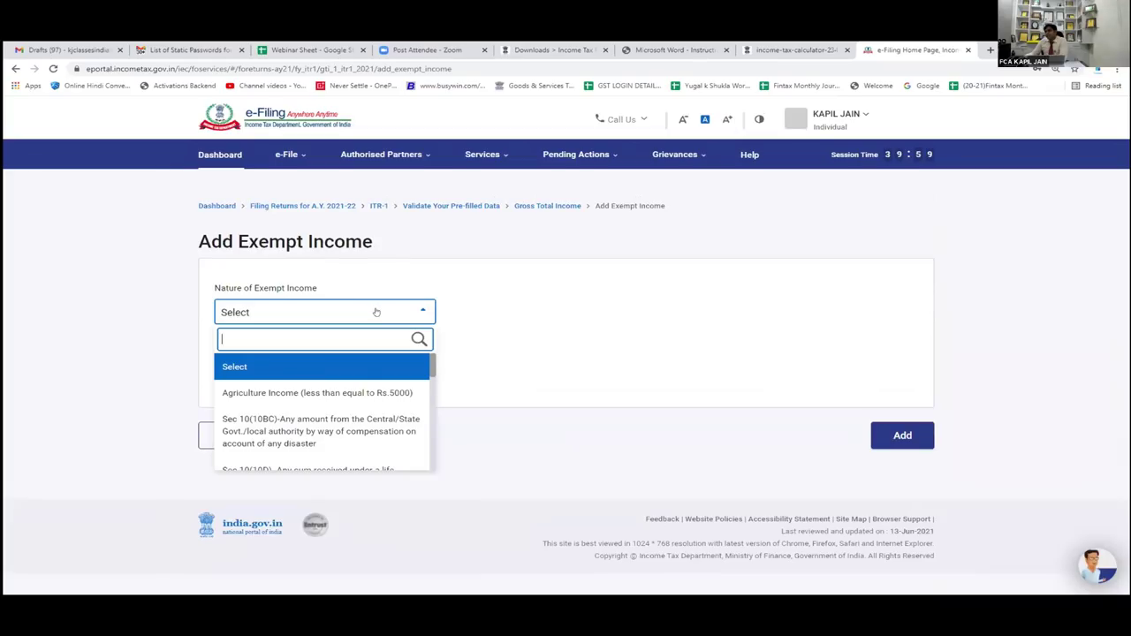
{"action": "scroll", "coordinate": [334, 404], "scroll_direction": "down", "scroll_amount": 5}
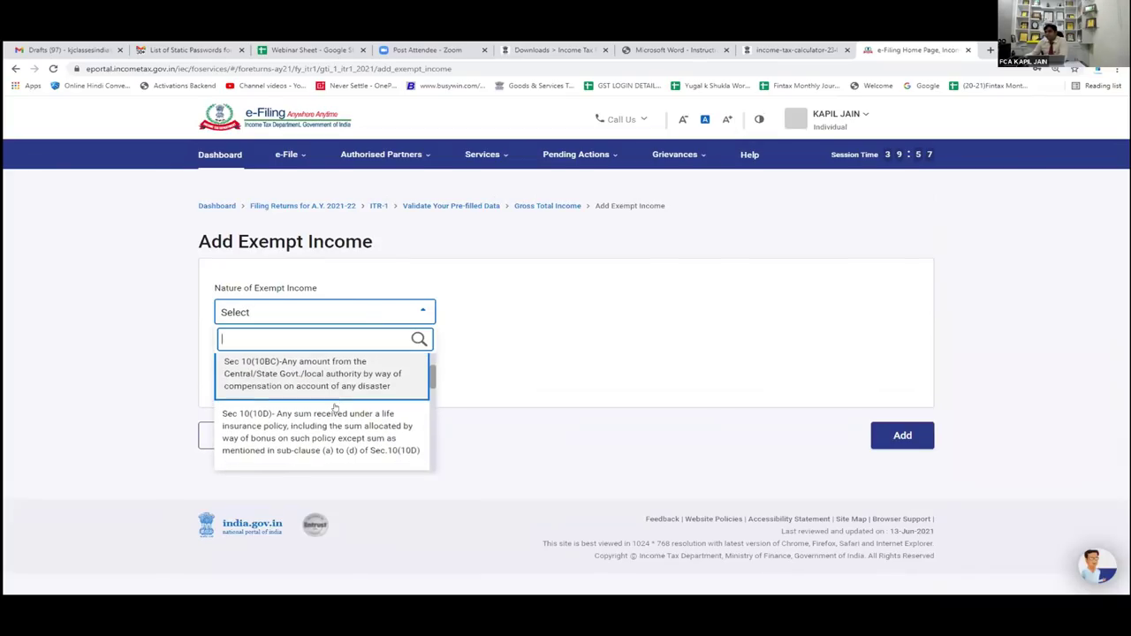
{"action": "scroll", "coordinate": [335, 406], "scroll_direction": "down", "scroll_amount": 3}
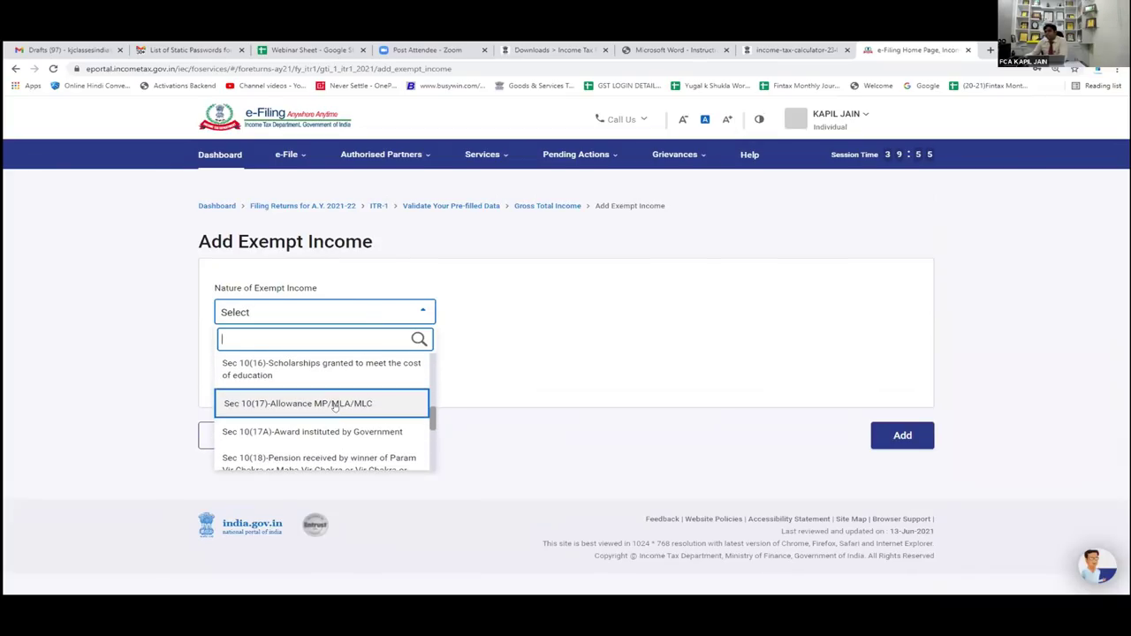
{"action": "scroll", "coordinate": [330, 419], "scroll_direction": "down", "scroll_amount": 3}
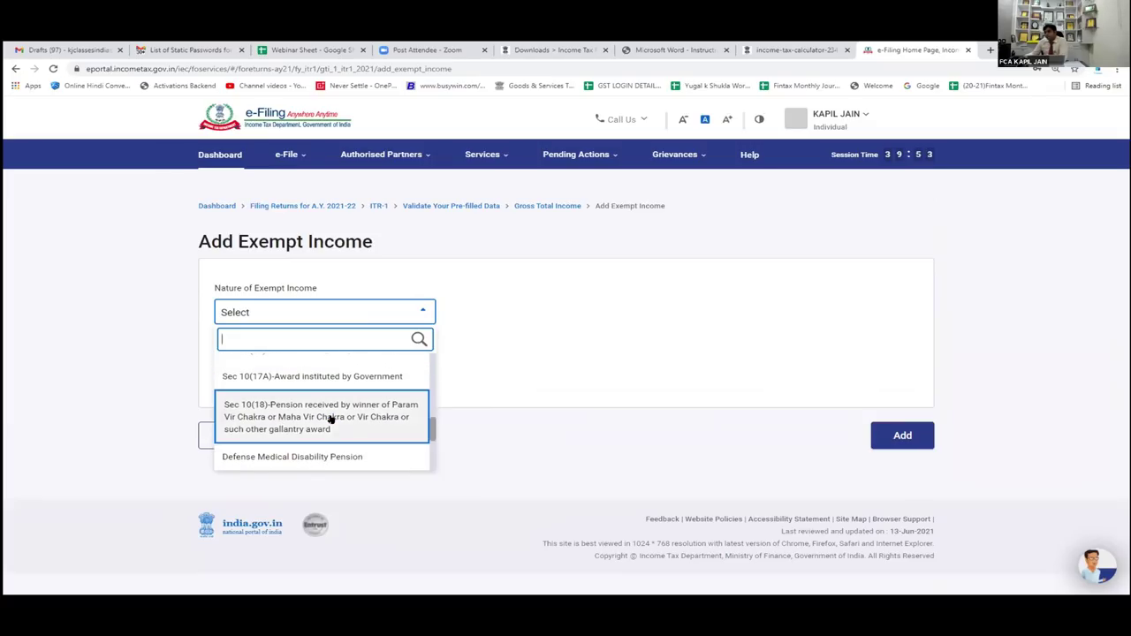
{"action": "scroll", "coordinate": [331, 419], "scroll_direction": "down", "scroll_amount": 3}
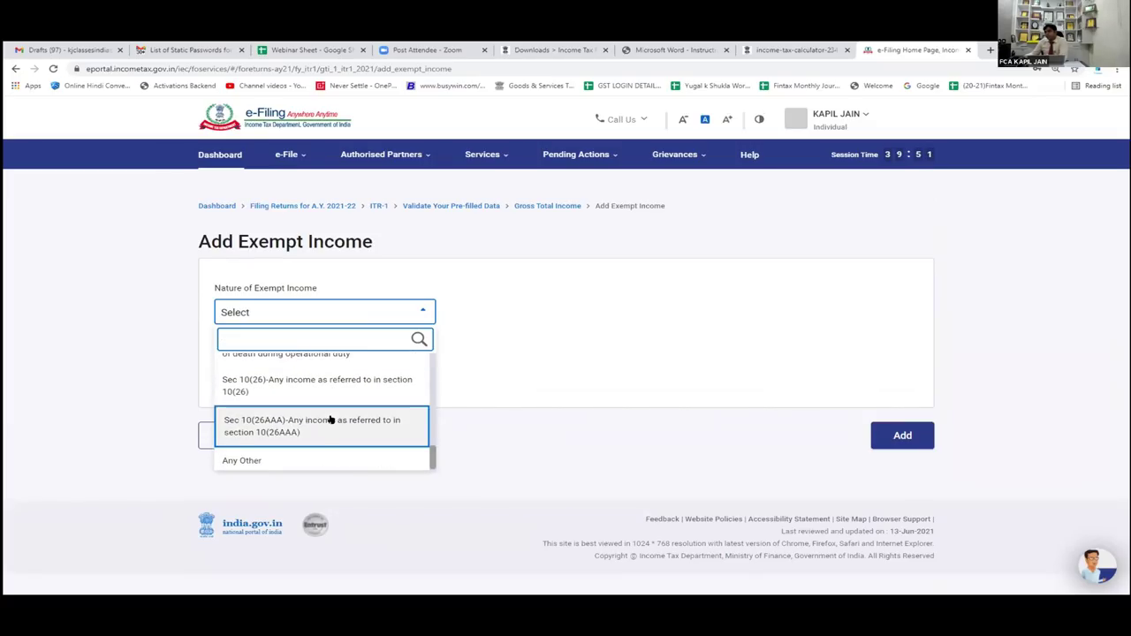
{"action": "scroll", "coordinate": [330, 421], "scroll_direction": "up", "scroll_amount": 3}
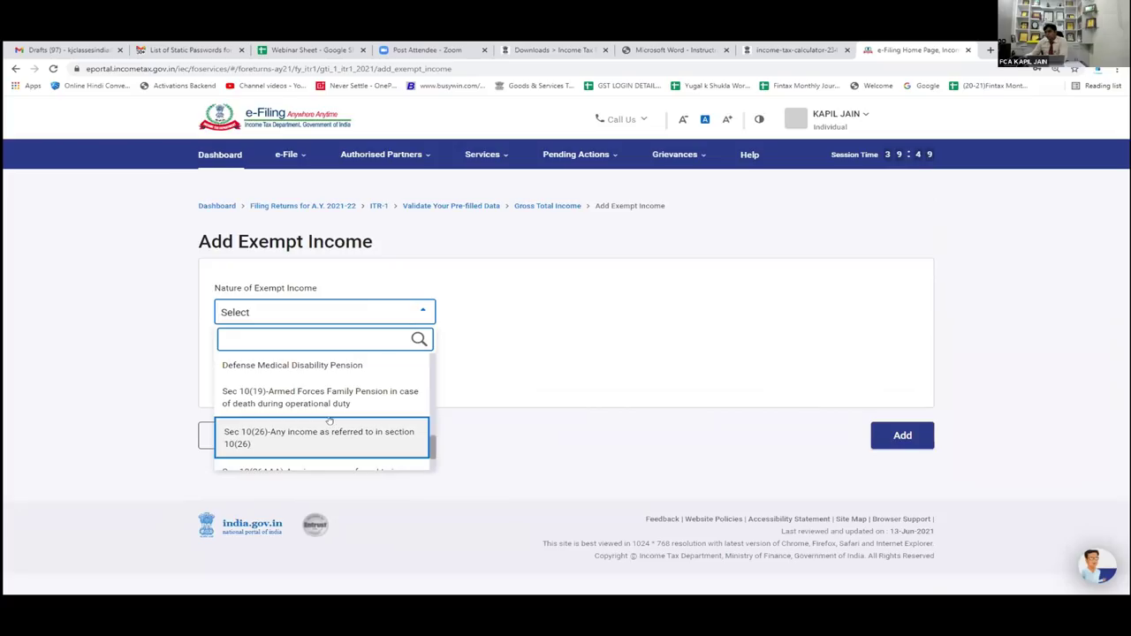
{"action": "scroll", "coordinate": [329, 421], "scroll_direction": "up", "scroll_amount": 2}
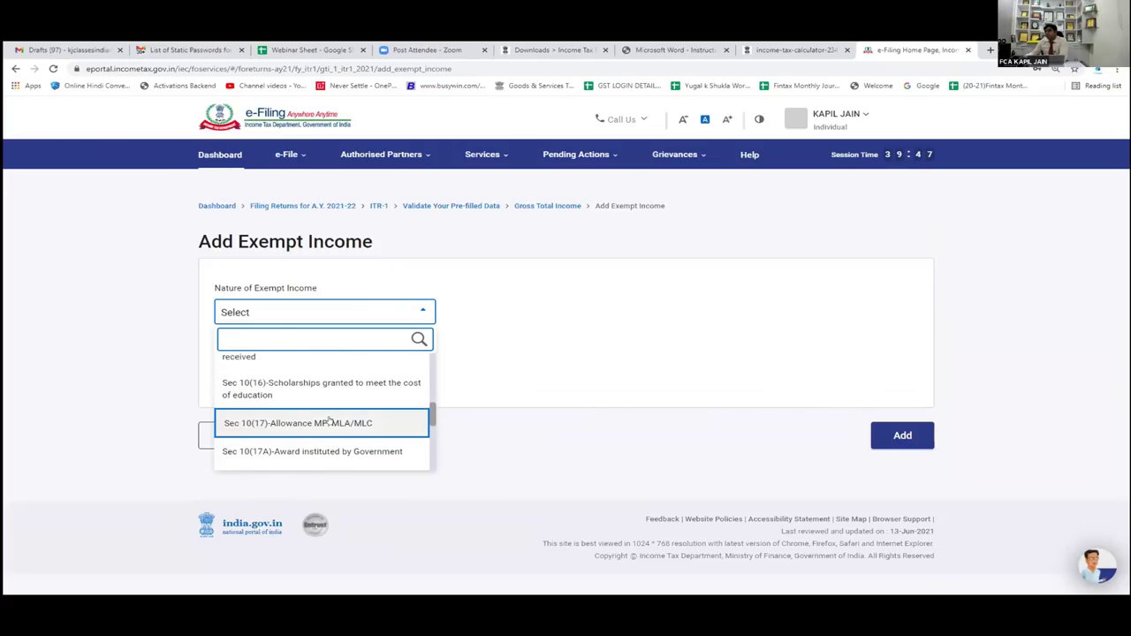
{"action": "scroll", "coordinate": [329, 421], "scroll_direction": "up", "scroll_amount": 3}
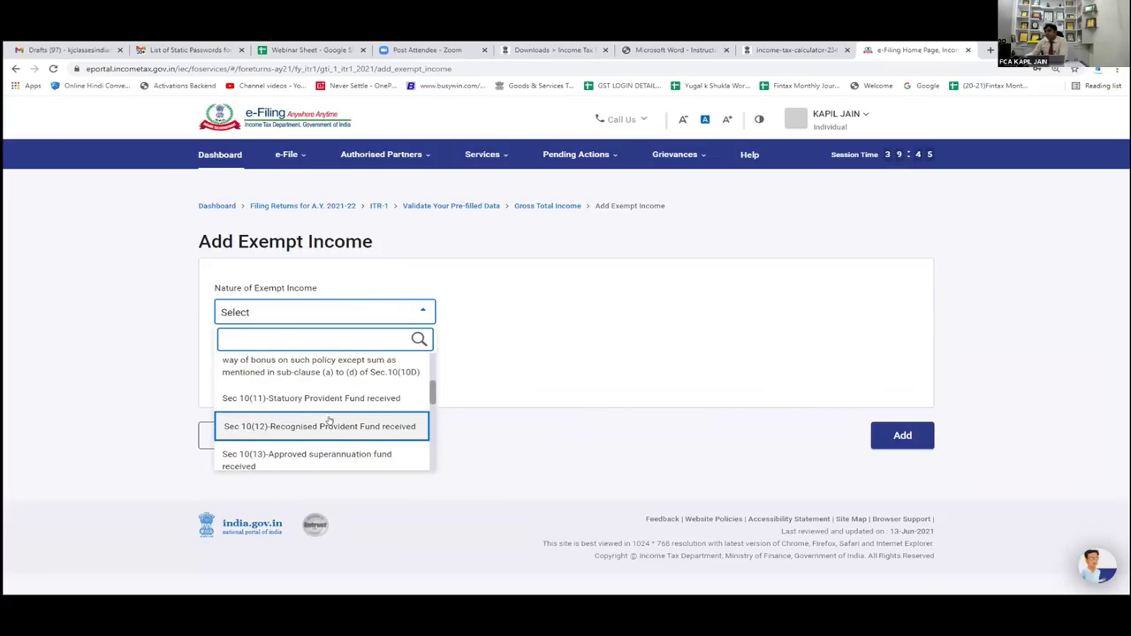
{"action": "scroll", "coordinate": [329, 421], "scroll_direction": "up", "scroll_amount": 5}
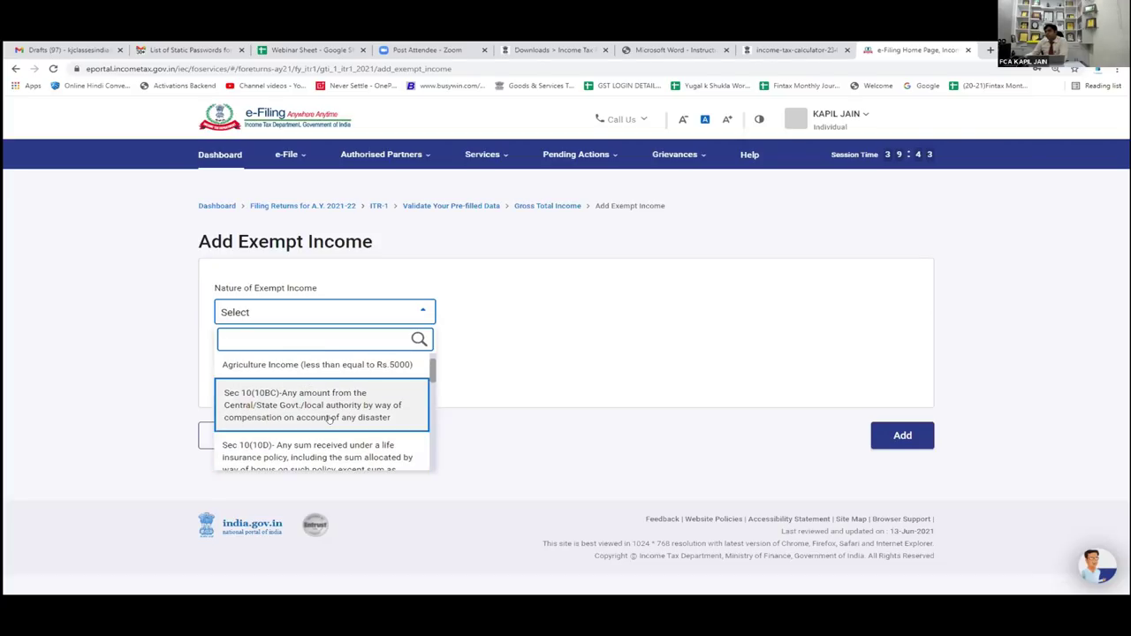
{"action": "scroll", "coordinate": [329, 420], "scroll_direction": "down", "scroll_amount": 10}
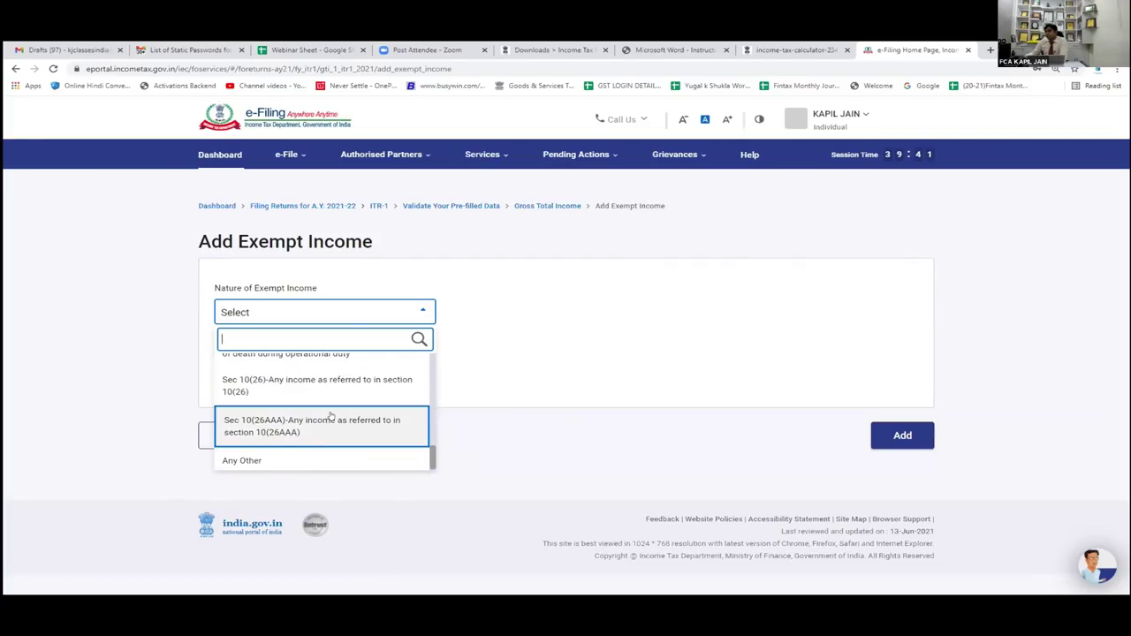
{"action": "left_click", "coordinate": [291, 452]}
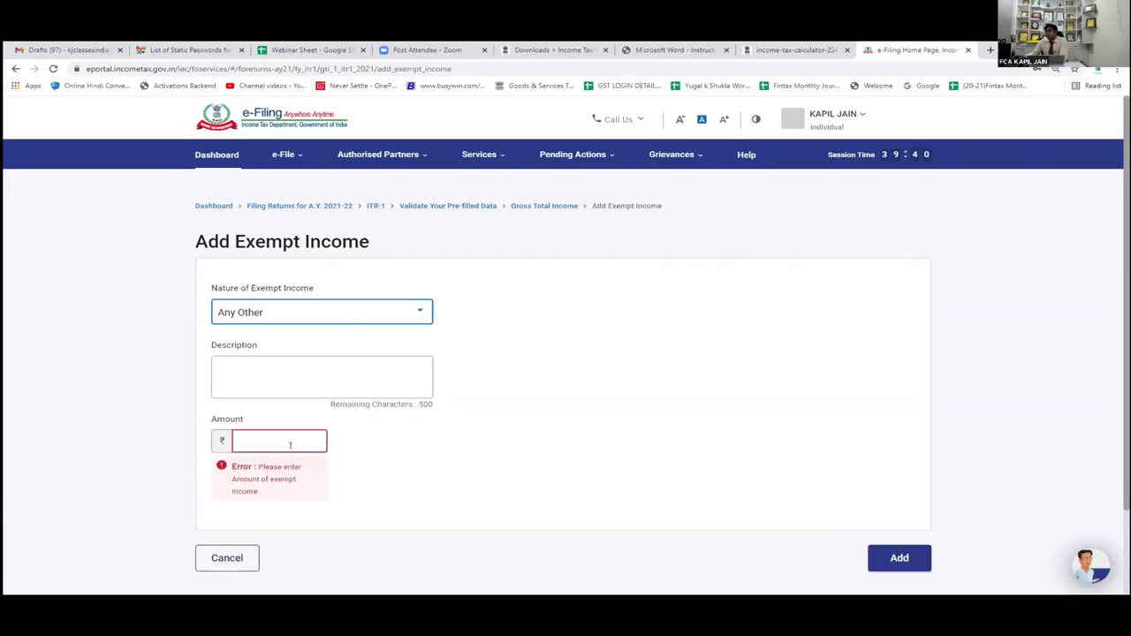
Step: Describe the exempt income as GIFT FROM MOTHER, enter an amount of 10,00,000 and add it to the return
{"action": "left_click", "coordinate": [263, 380]}
{"action": "type", "text": "GO"}
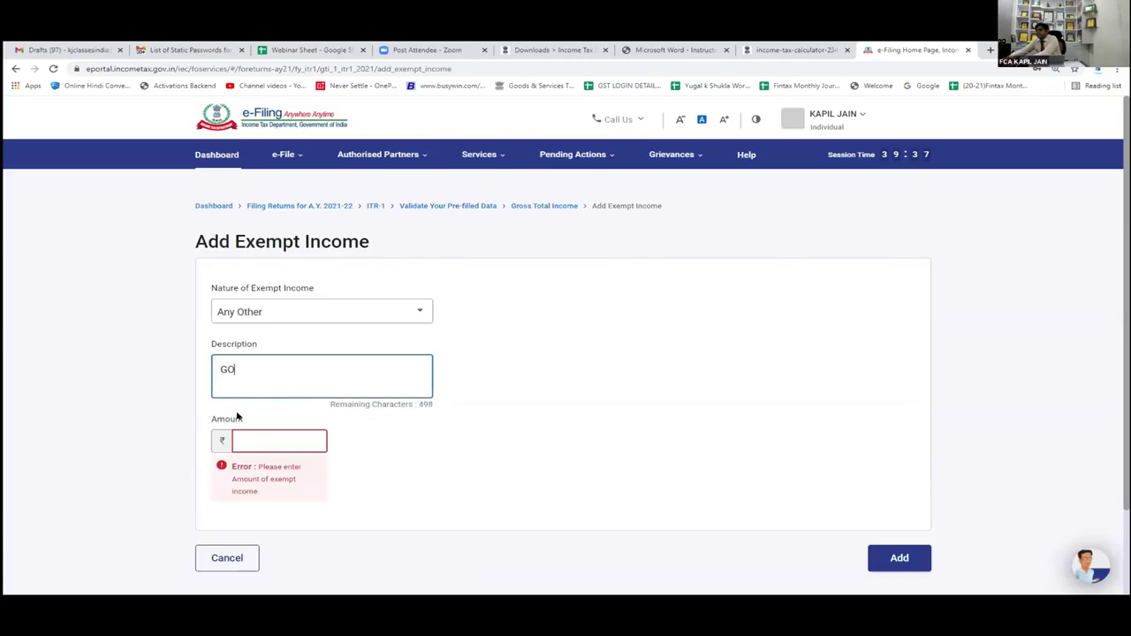
{"action": "key", "text": "BackSpace"}
{"action": "type", "text": "IFT FROM MOTHER"}
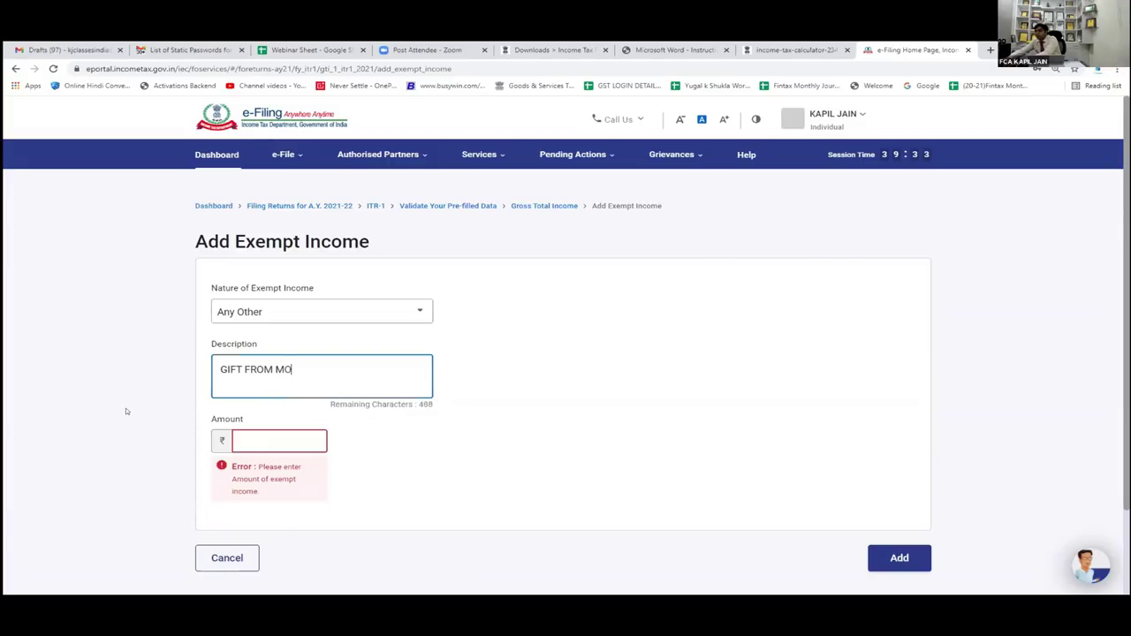
{"action": "left_click", "coordinate": [247, 441]}
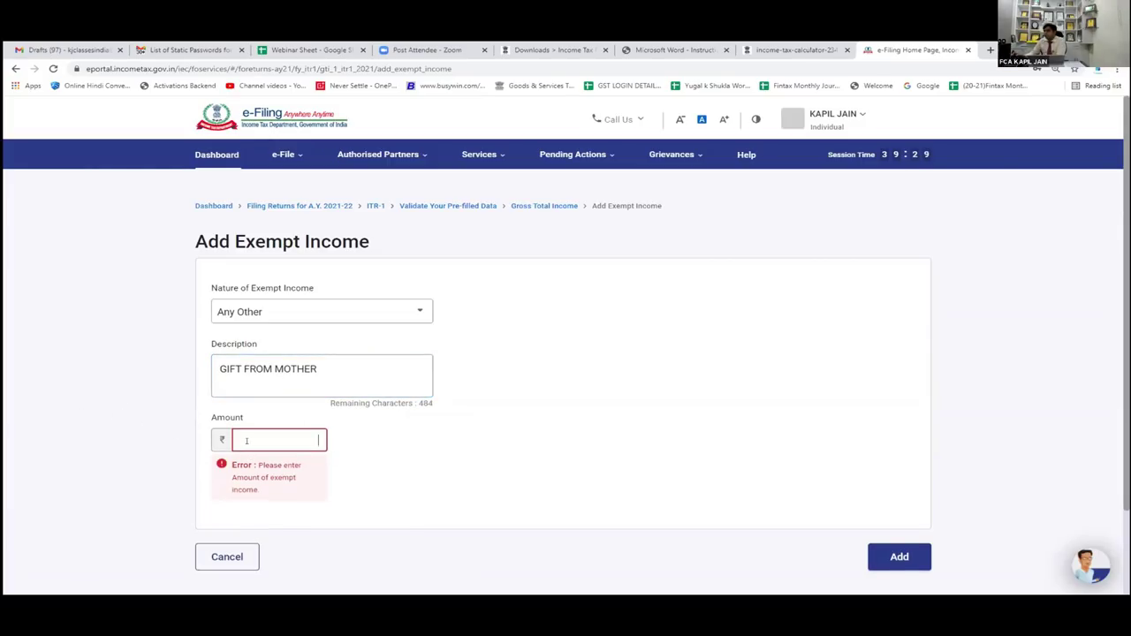
{"action": "type", "text": "10,00,00"}
{"action": "type", "text": "000000"}
{"action": "left_click", "coordinate": [513, 462]}
{"action": "left_click", "coordinate": [888, 510]}
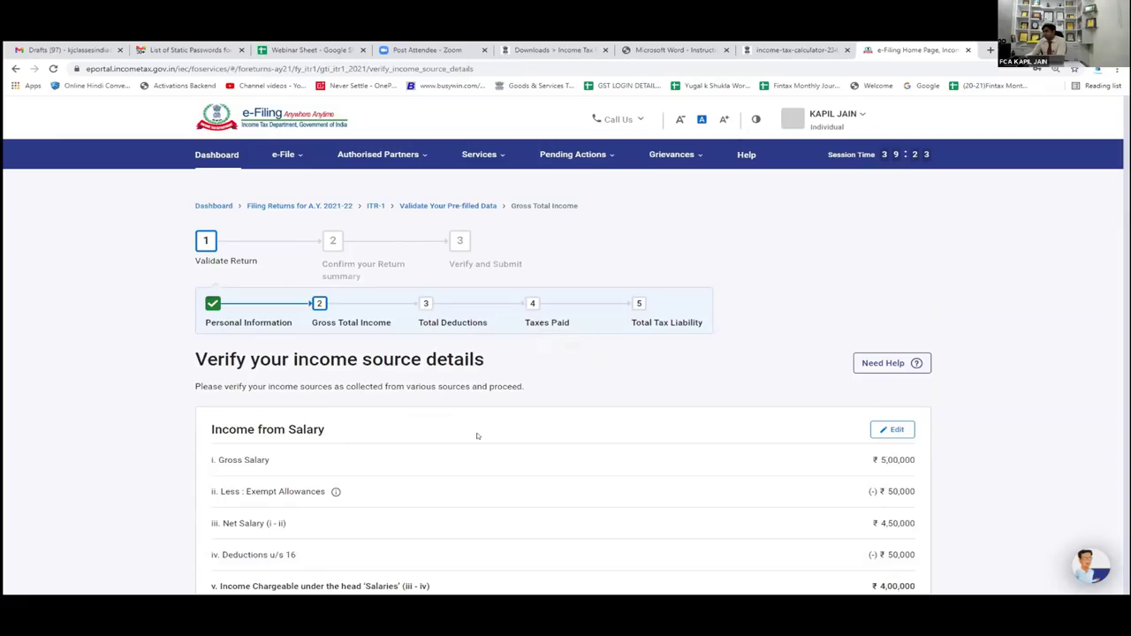
Step: Confirm the income source details and open the Total Deductions section of the return summary
{"action": "scroll", "coordinate": [476, 435], "scroll_direction": "down", "scroll_amount": 5}
{"action": "scroll", "coordinate": [476, 436], "scroll_direction": "down", "scroll_amount": 6}
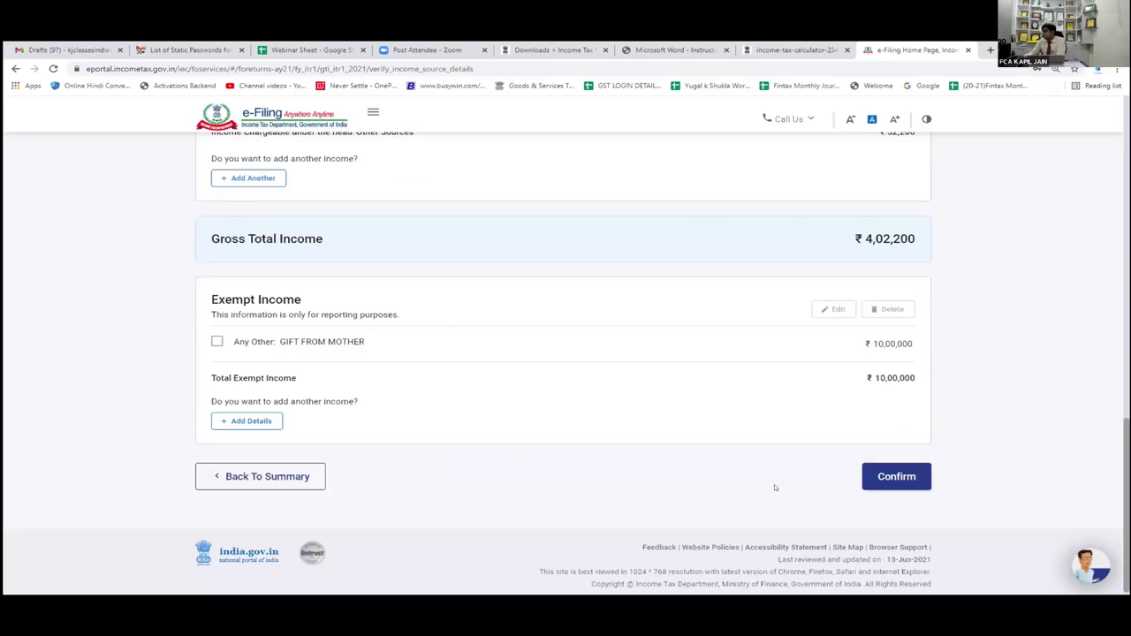
{"action": "left_click", "coordinate": [884, 475]}
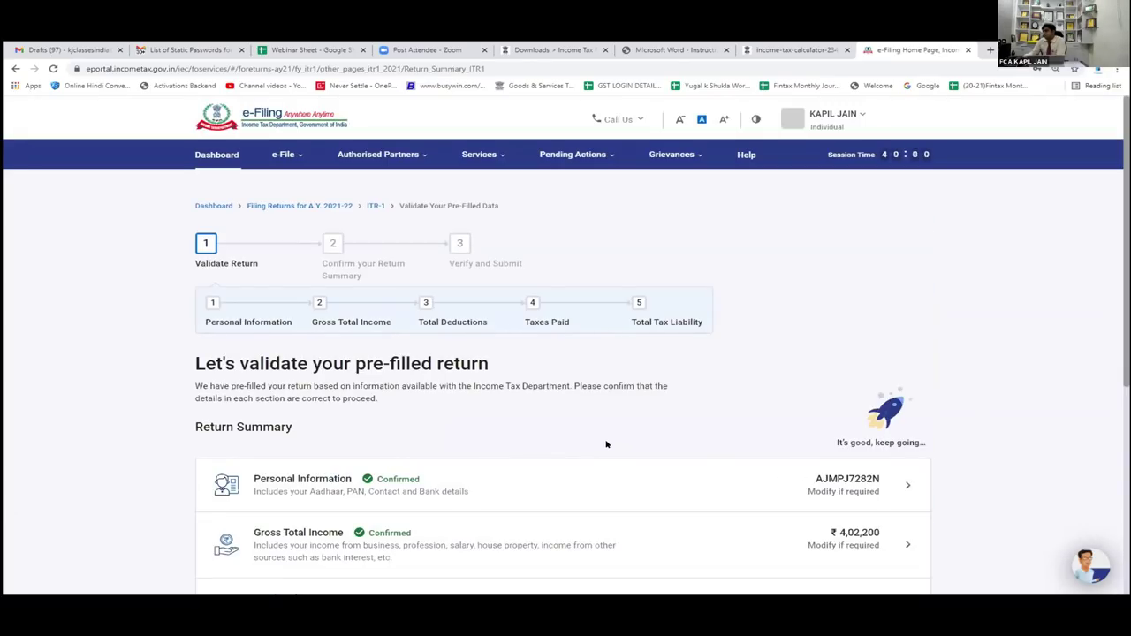
{"action": "scroll", "coordinate": [606, 443], "scroll_direction": "down", "scroll_amount": 2}
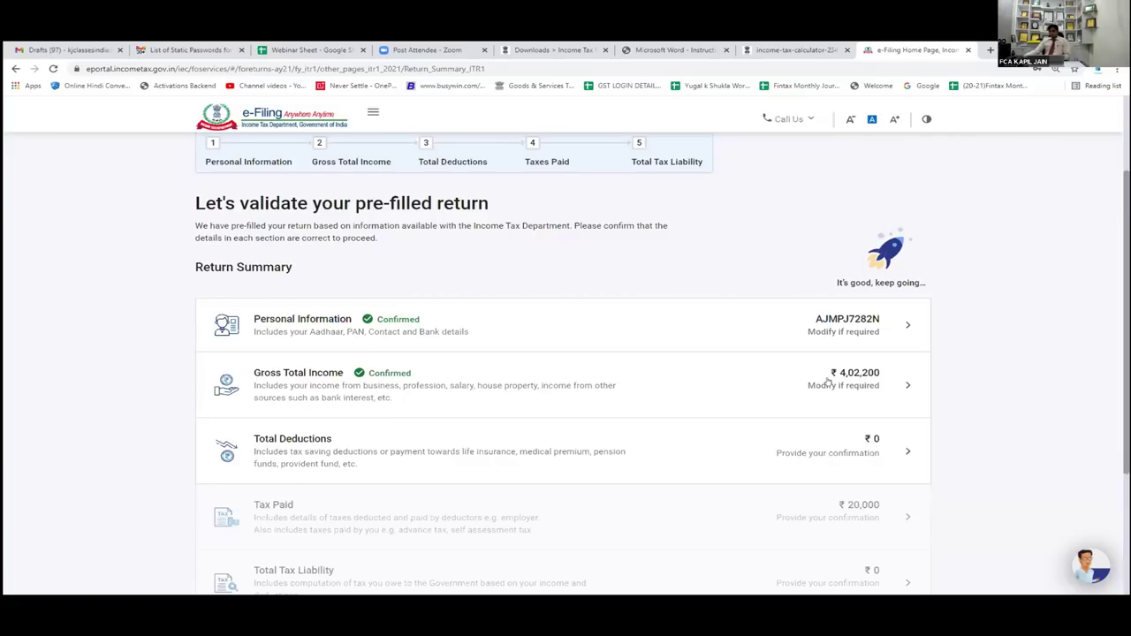
{"action": "scroll", "coordinate": [827, 380], "scroll_direction": "down", "scroll_amount": 1}
{"action": "left_click", "coordinate": [478, 340]}
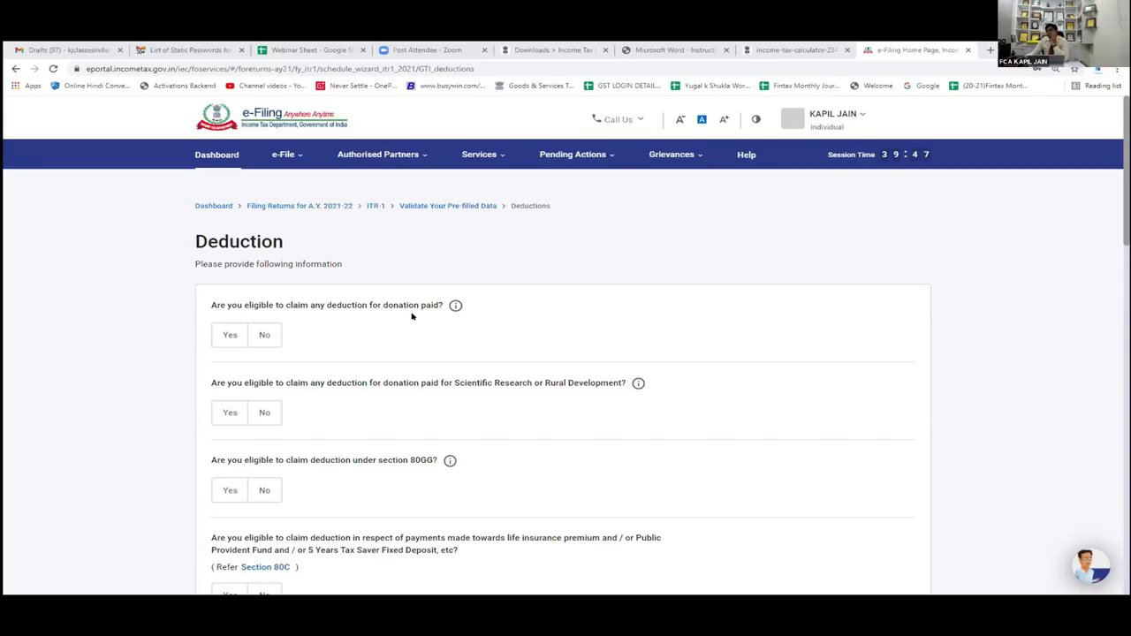
Step: Answer No to the deductions for donations paid and for scientific research or rural development donations
{"action": "left_click", "coordinate": [237, 336]}
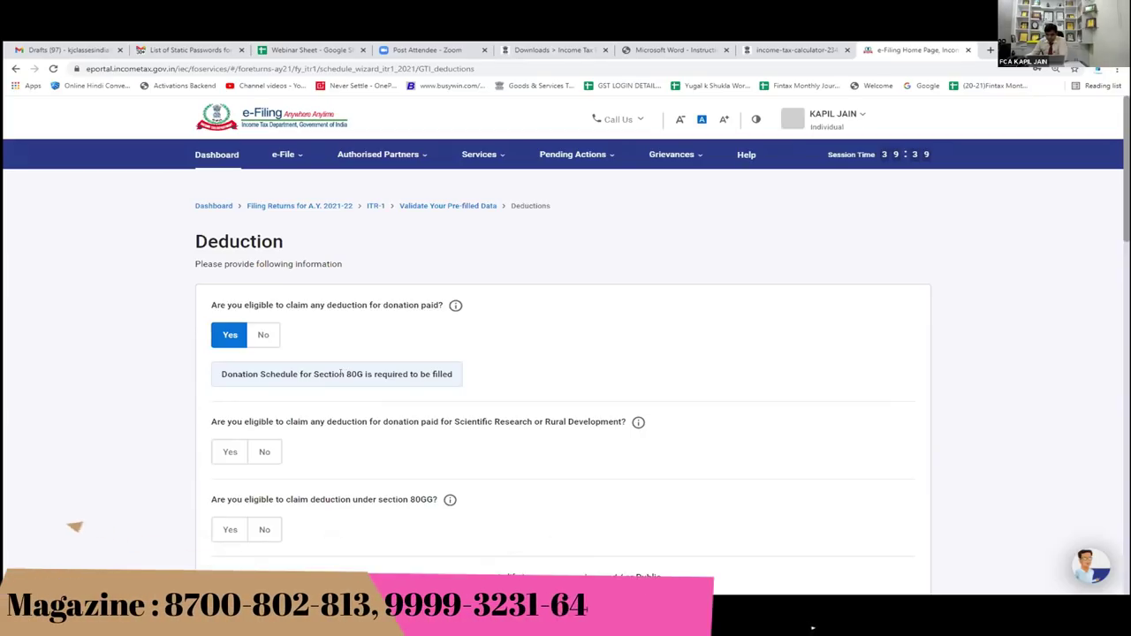
{"action": "left_click", "coordinate": [263, 336]}
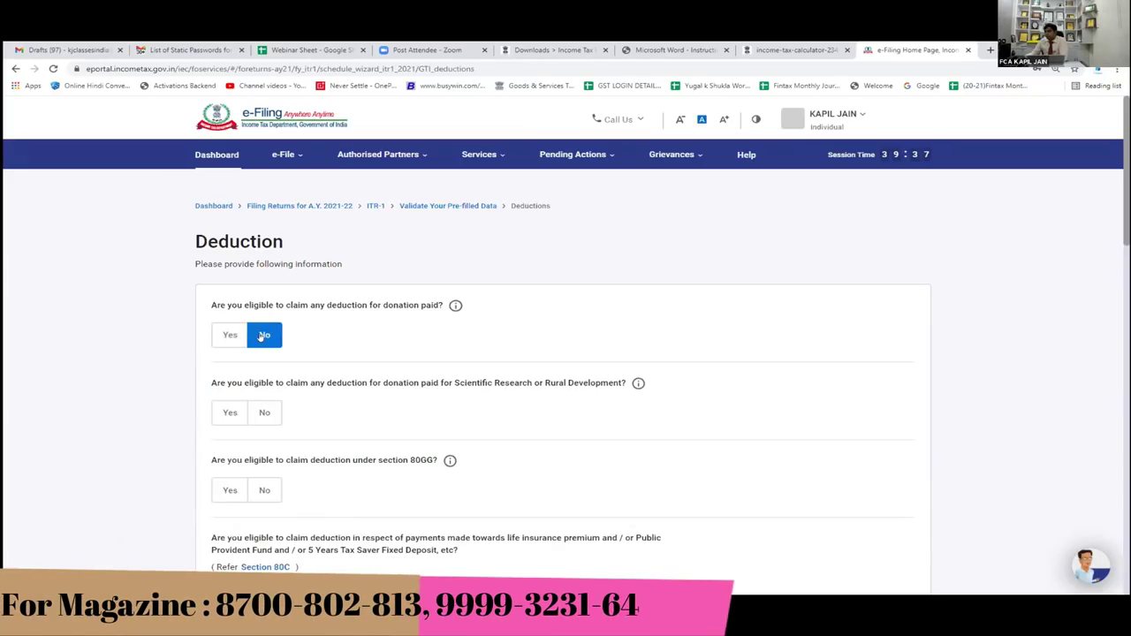
{"action": "scroll", "coordinate": [278, 366], "scroll_direction": "down", "scroll_amount": 1}
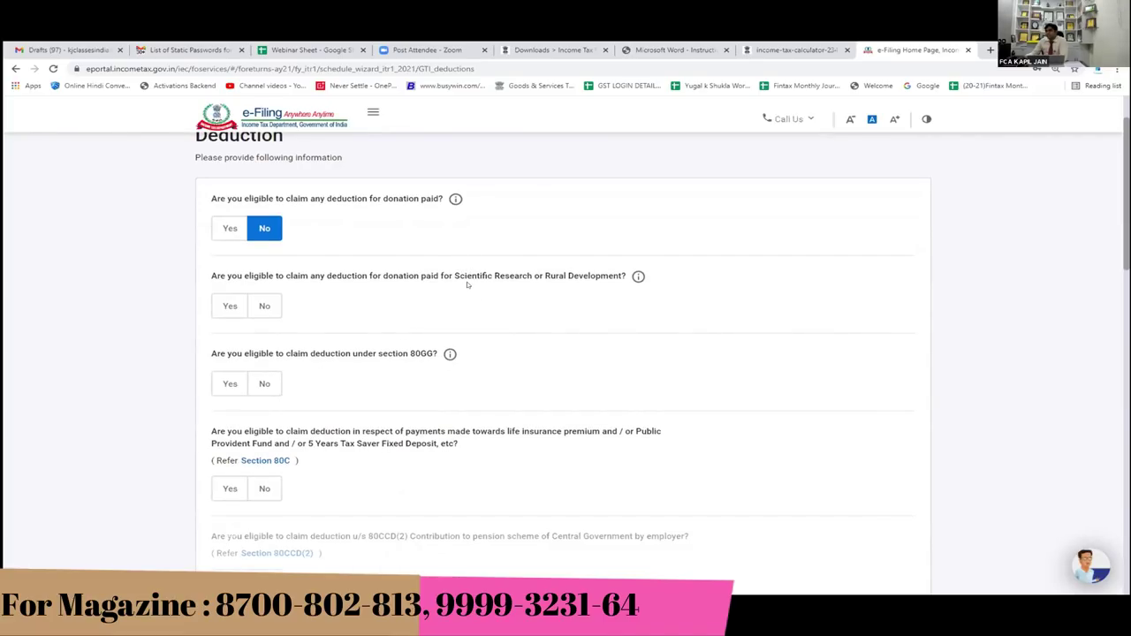
{"action": "left_click", "coordinate": [262, 306]}
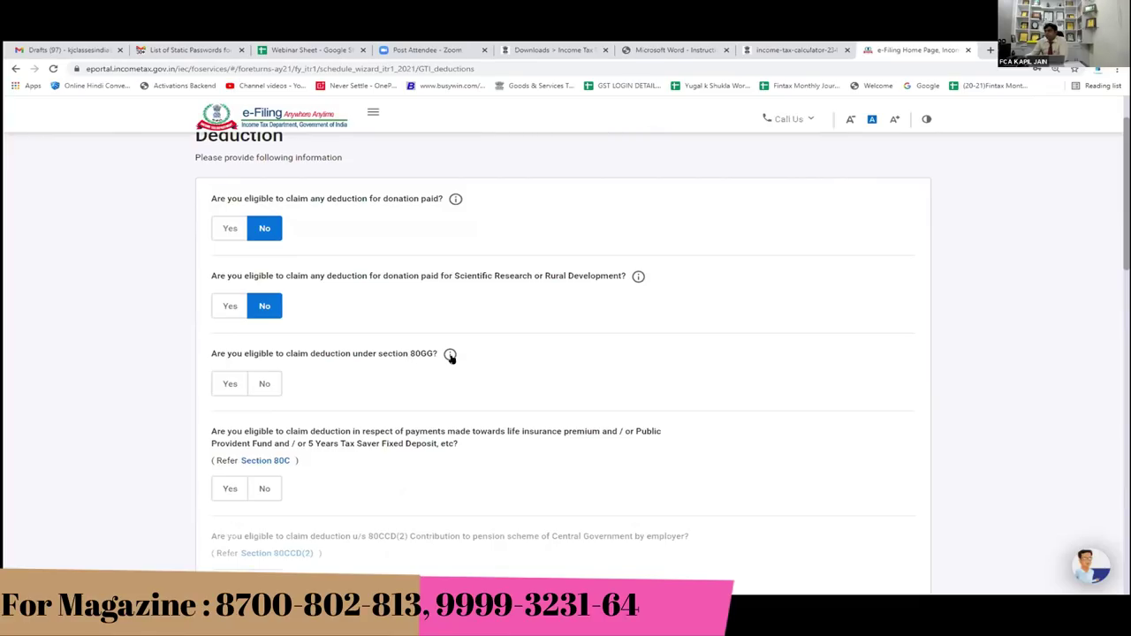
Step: Try to claim a section 80GG deduction of 60,000
{"action": "mouse_move", "coordinate": [450, 353]}
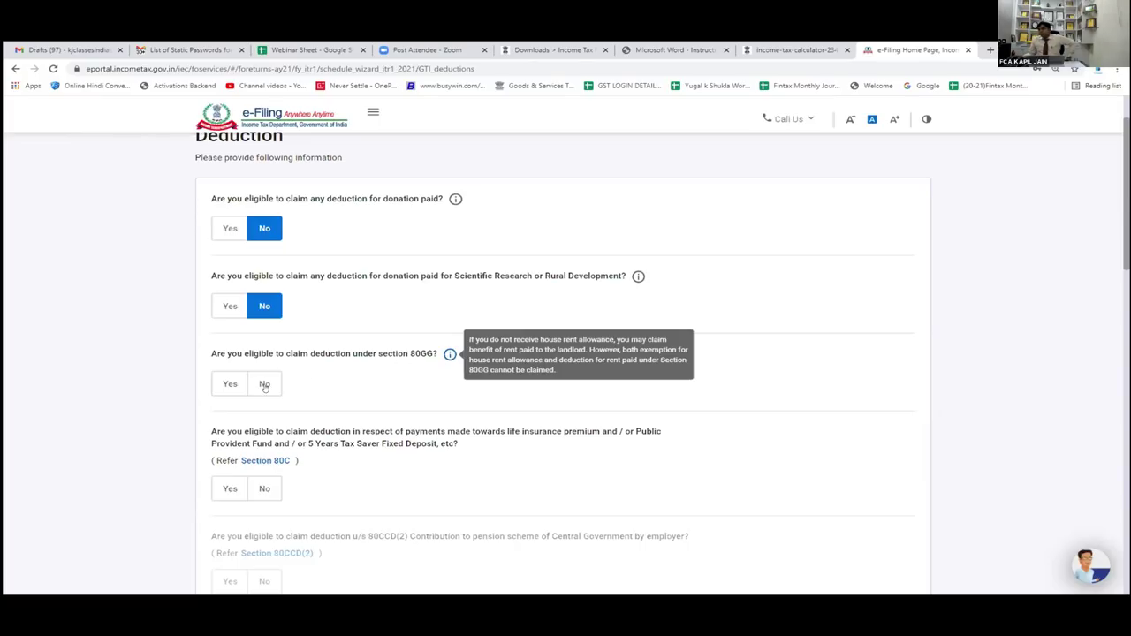
{"action": "left_click", "coordinate": [232, 387]}
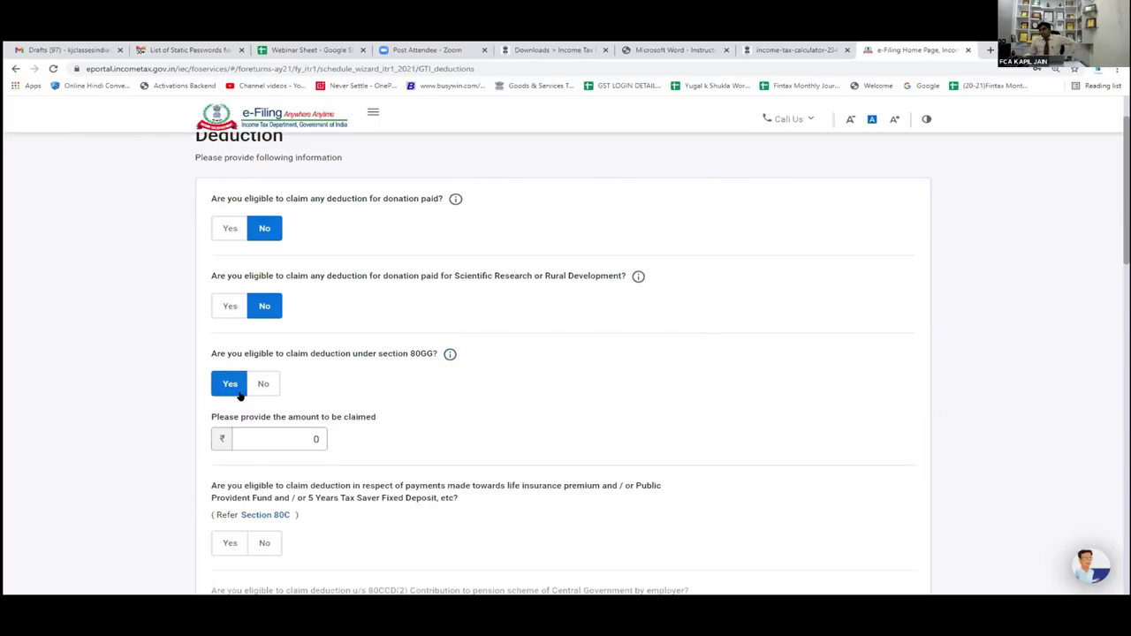
{"action": "left_click", "coordinate": [255, 430]}
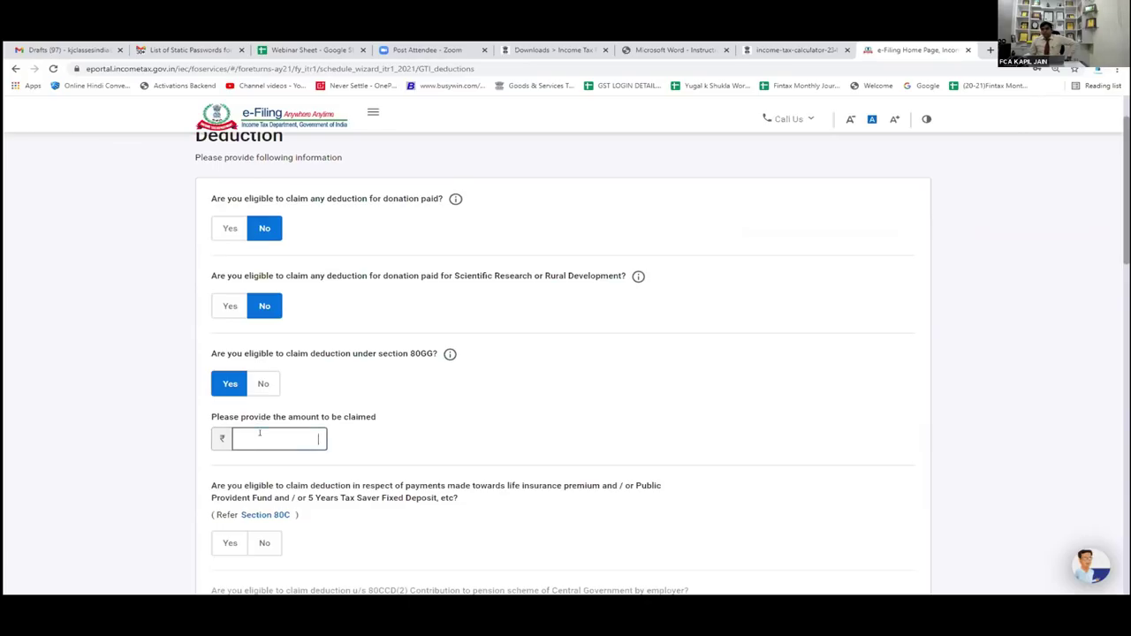
{"action": "type", "text": "60,"}
{"action": "type", "text": "0000"}
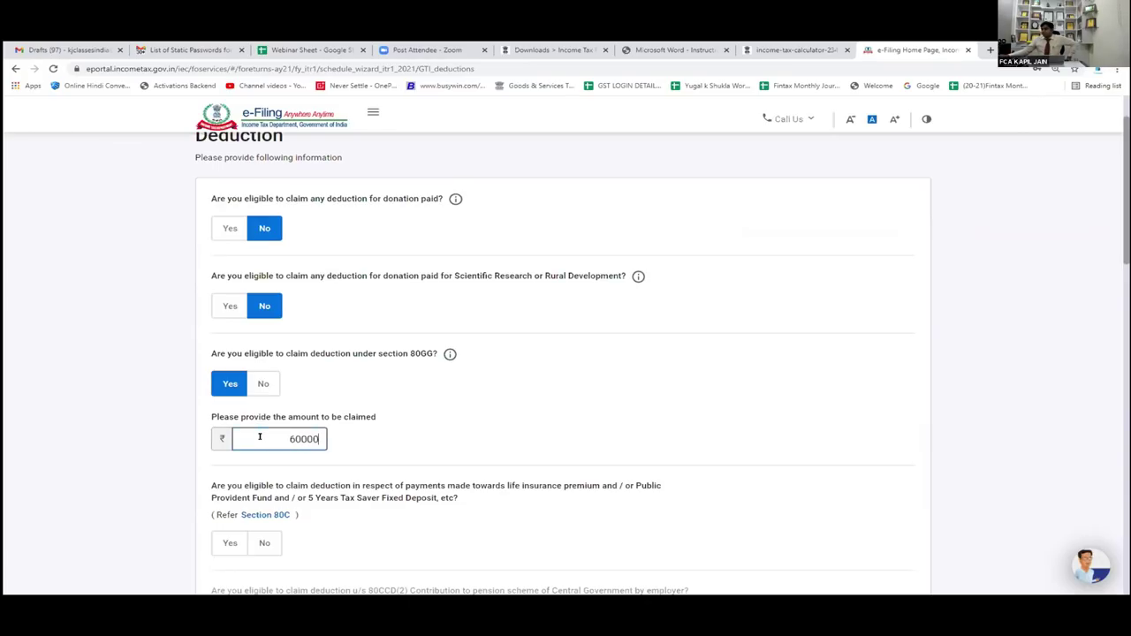
{"action": "left_click", "coordinate": [421, 431]}
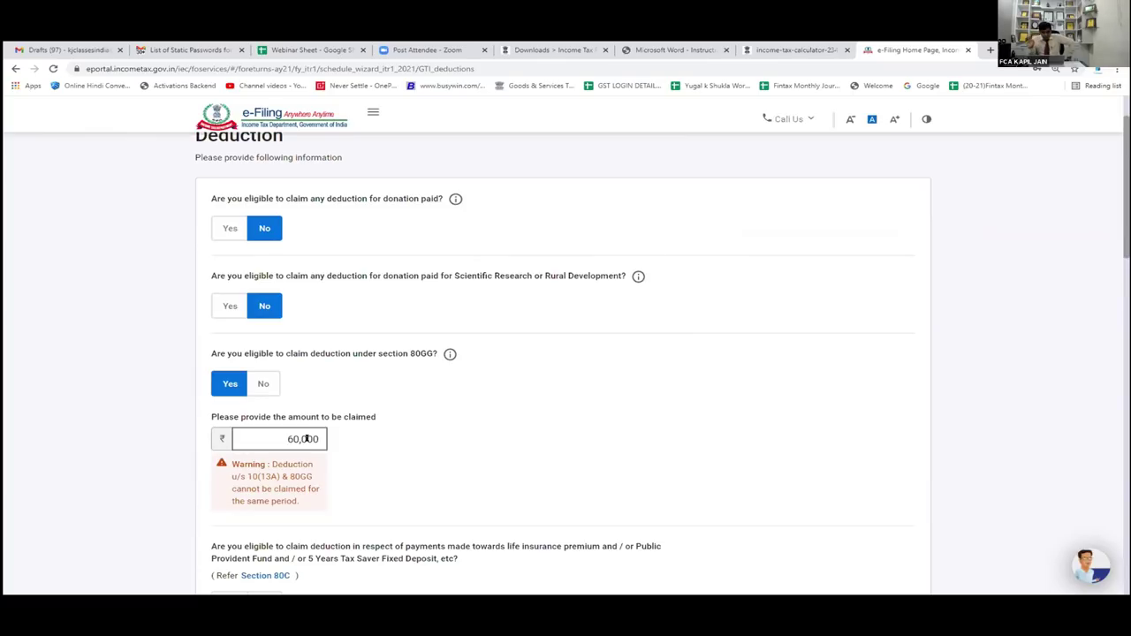
Step: Answer No to the section 80GG deduction and claim 75,000 under section 80C
{"action": "left_click", "coordinate": [267, 385]}
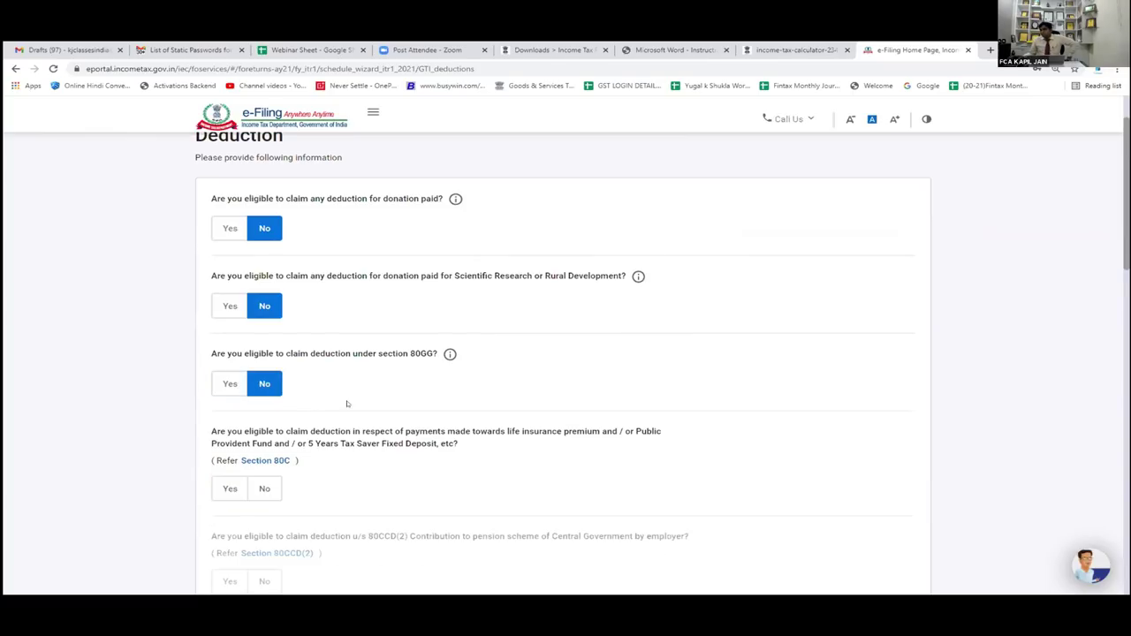
{"action": "scroll", "coordinate": [349, 407], "scroll_direction": "down", "scroll_amount": 1}
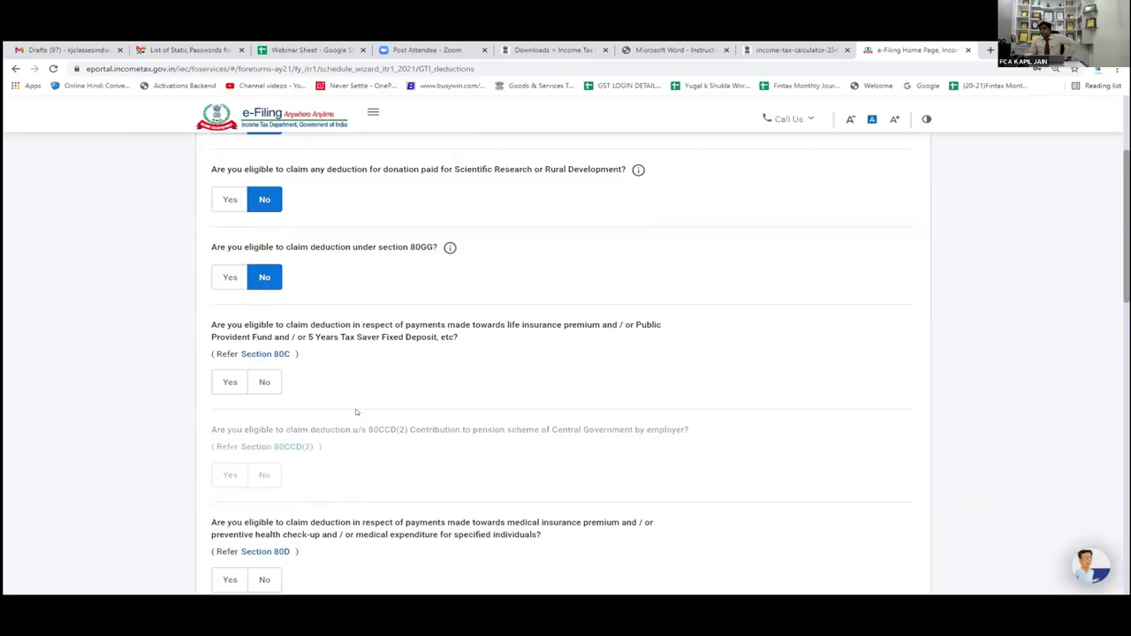
{"action": "left_click", "coordinate": [230, 382]}
{"action": "left_click", "coordinate": [254, 437]}
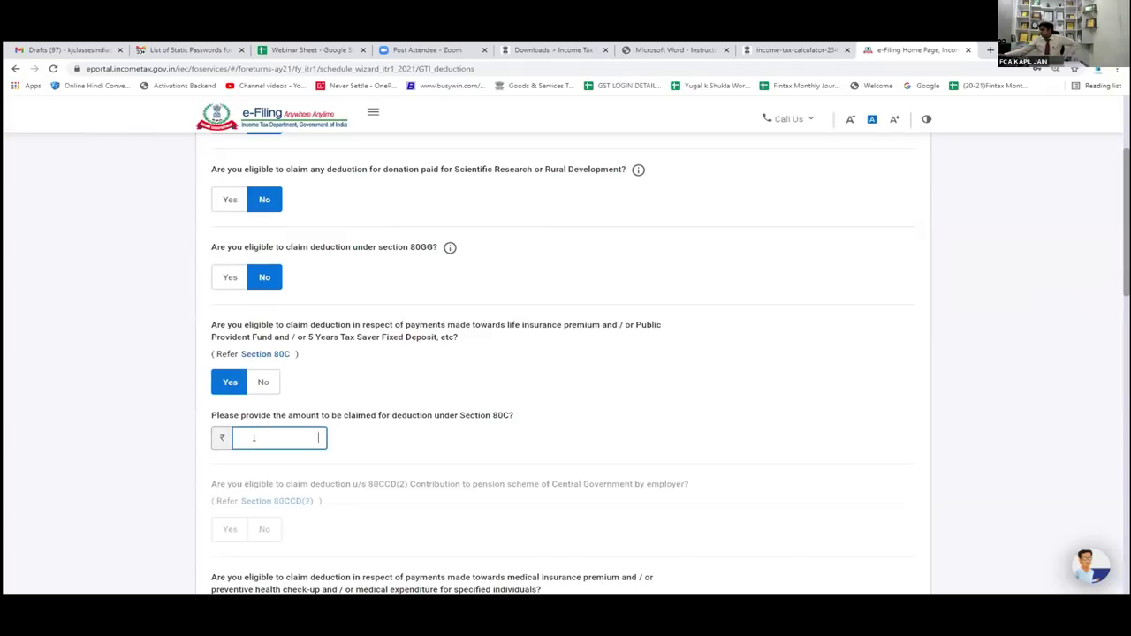
{"action": "type", "text": "75000"}
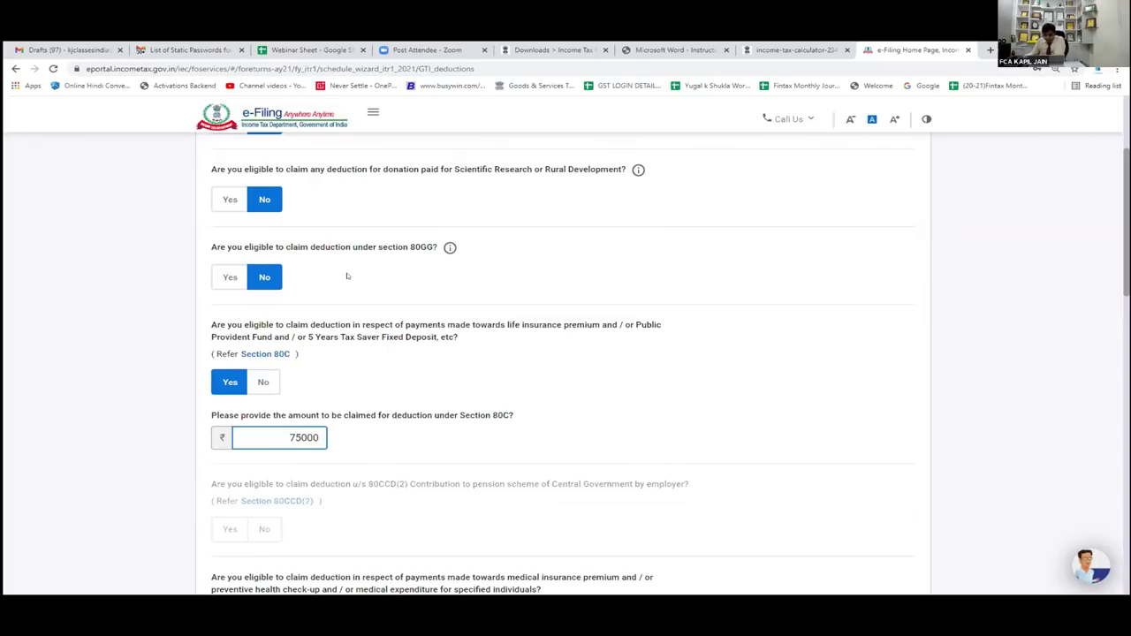
Step: Answer No to the section 80D medical insurance and section 80E education loan interest deductions
{"action": "scroll", "coordinate": [382, 370], "scroll_direction": "down", "scroll_amount": 2}
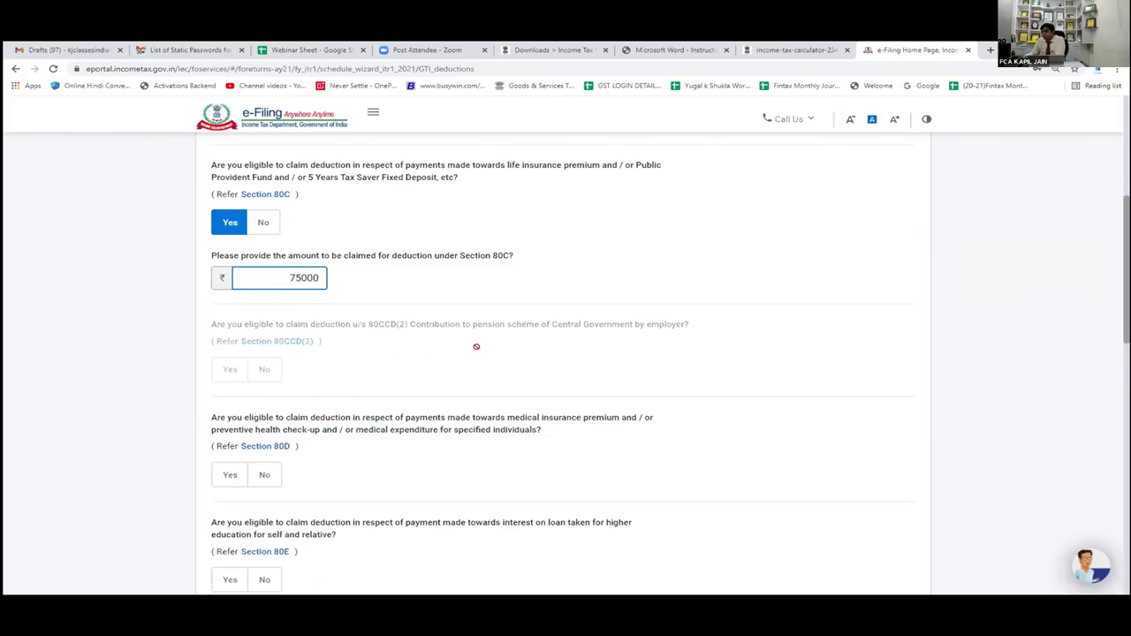
{"action": "scroll", "coordinate": [477, 346], "scroll_direction": "down", "scroll_amount": 1}
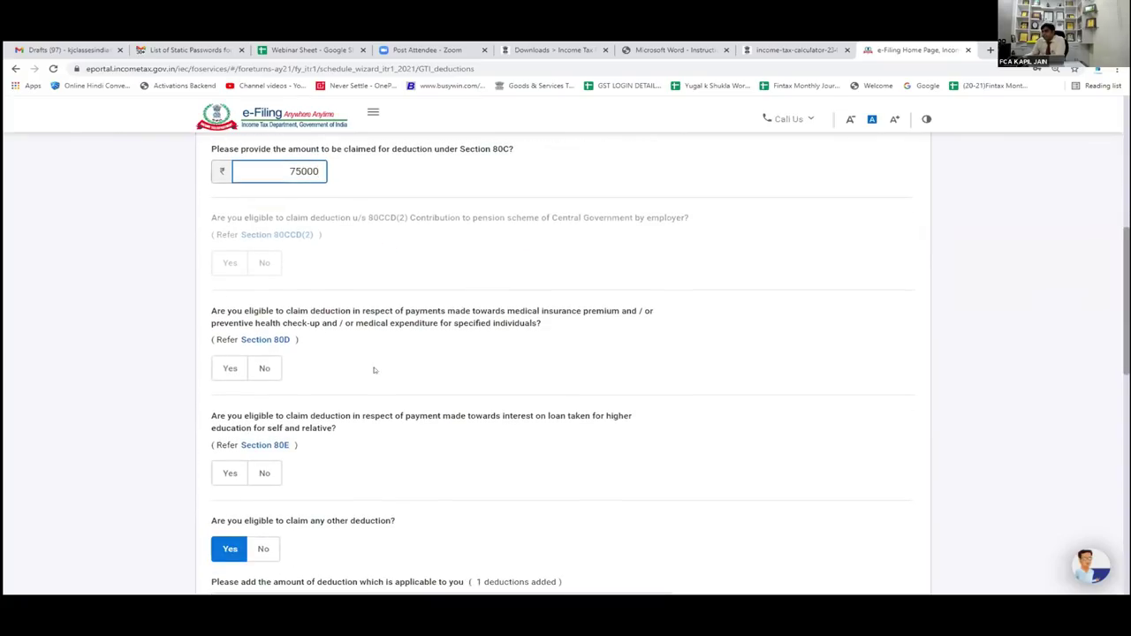
{"action": "left_click", "coordinate": [230, 369]}
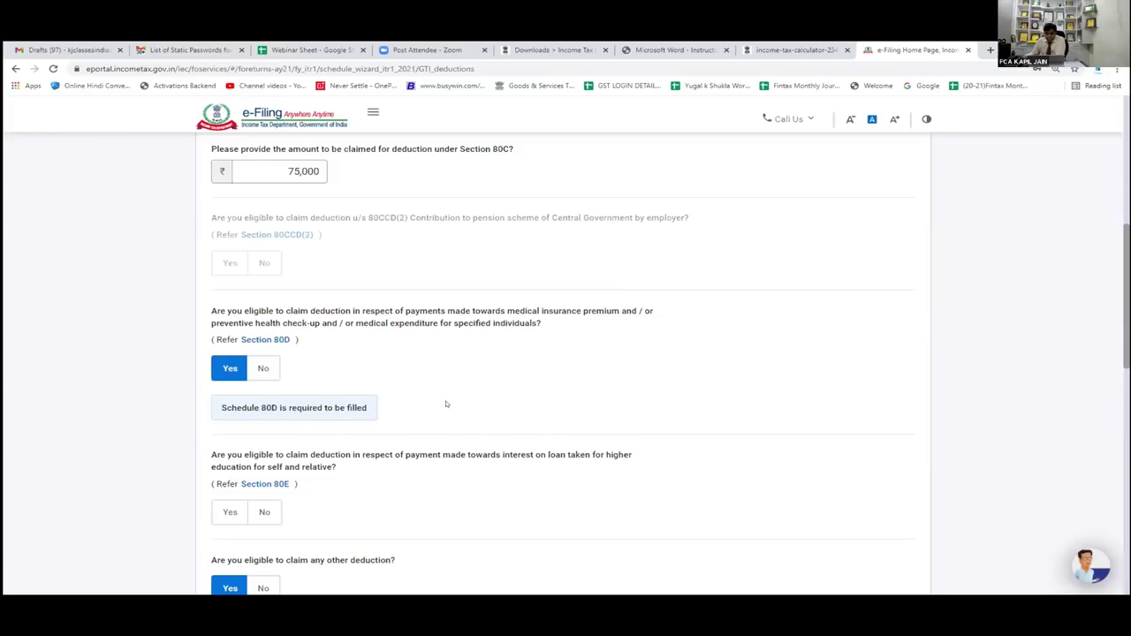
{"action": "left_click", "coordinate": [270, 365]}
{"action": "scroll", "coordinate": [382, 396], "scroll_direction": "down", "scroll_amount": 1}
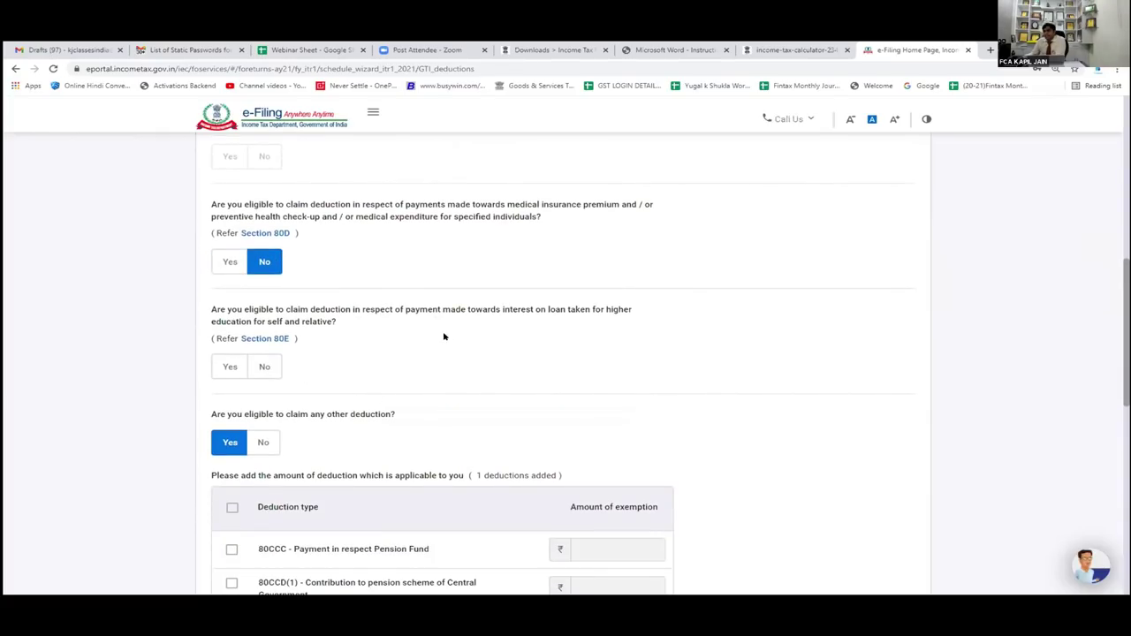
{"action": "left_click", "coordinate": [262, 370]}
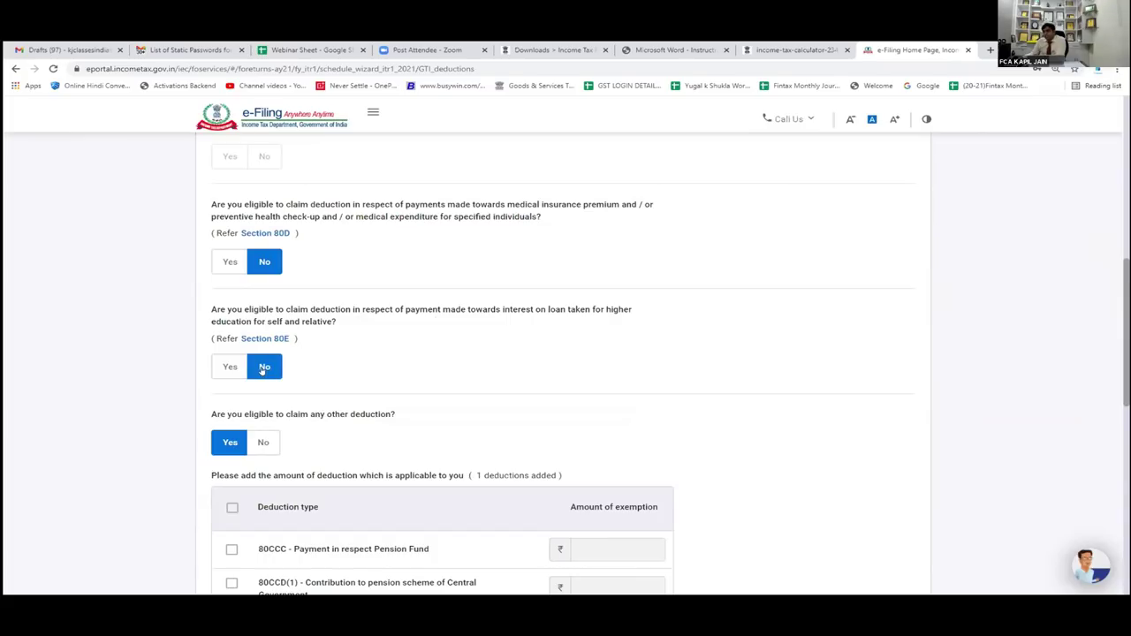
Step: Keep Yes for other deductions, select 80TTA interest on saving bank accounts and enter an amount of 10,000
{"action": "left_click", "coordinate": [254, 442]}
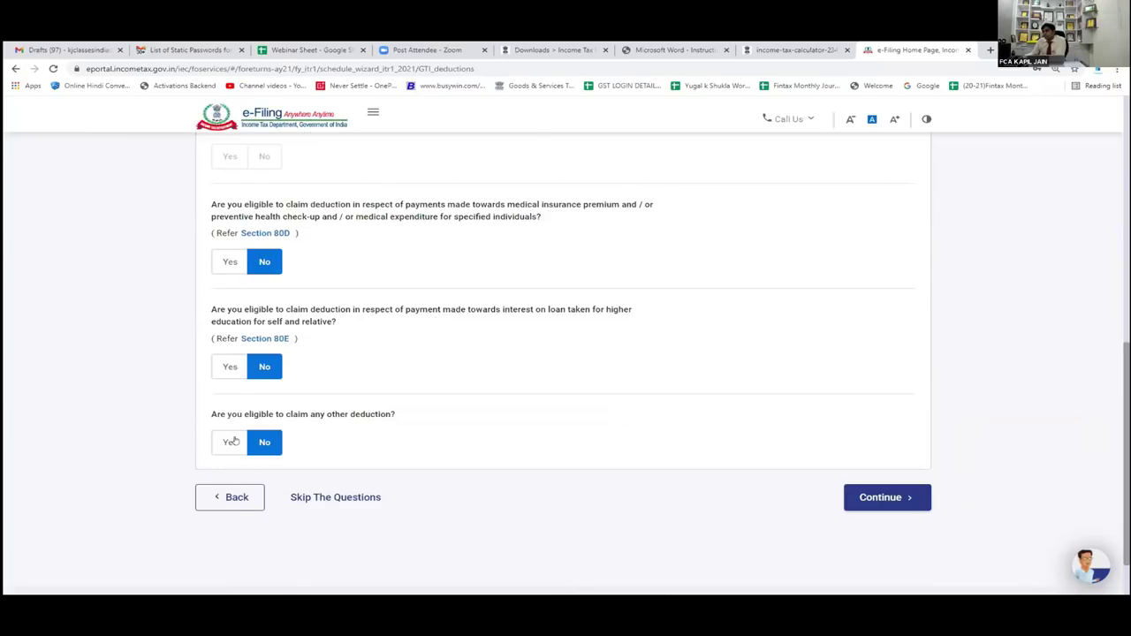
{"action": "left_click", "coordinate": [232, 442]}
{"action": "scroll", "coordinate": [341, 436], "scroll_direction": "down", "scroll_amount": 2}
{"action": "scroll", "coordinate": [326, 439], "scroll_direction": "down", "scroll_amount": 1}
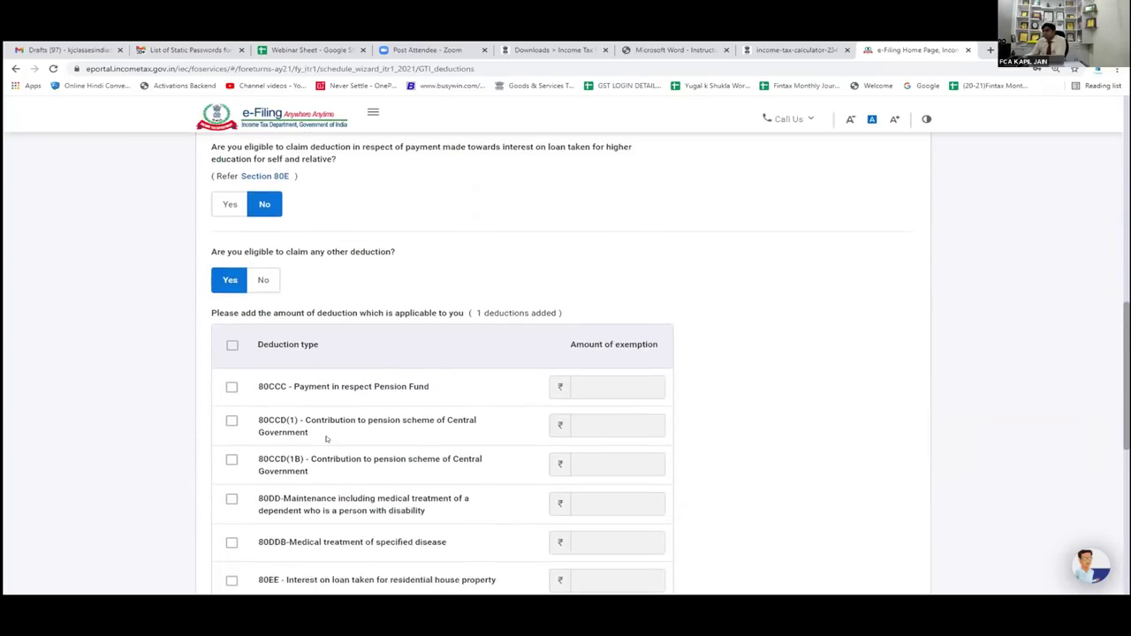
{"action": "scroll", "coordinate": [326, 438], "scroll_direction": "down", "scroll_amount": 2}
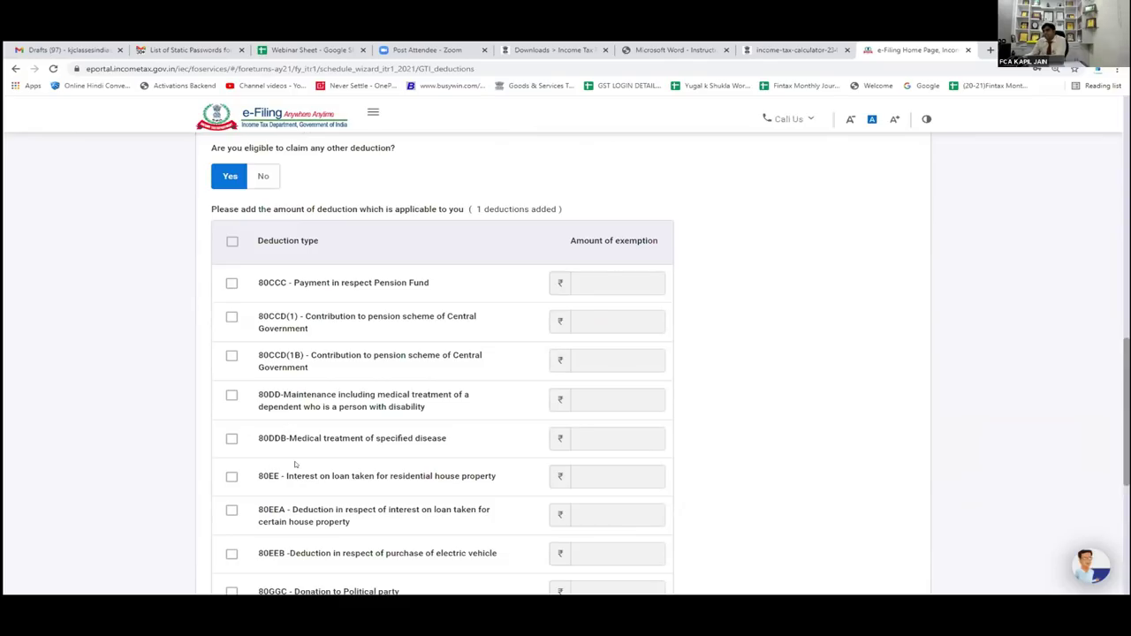
{"action": "scroll", "coordinate": [346, 439], "scroll_direction": "down", "scroll_amount": 3}
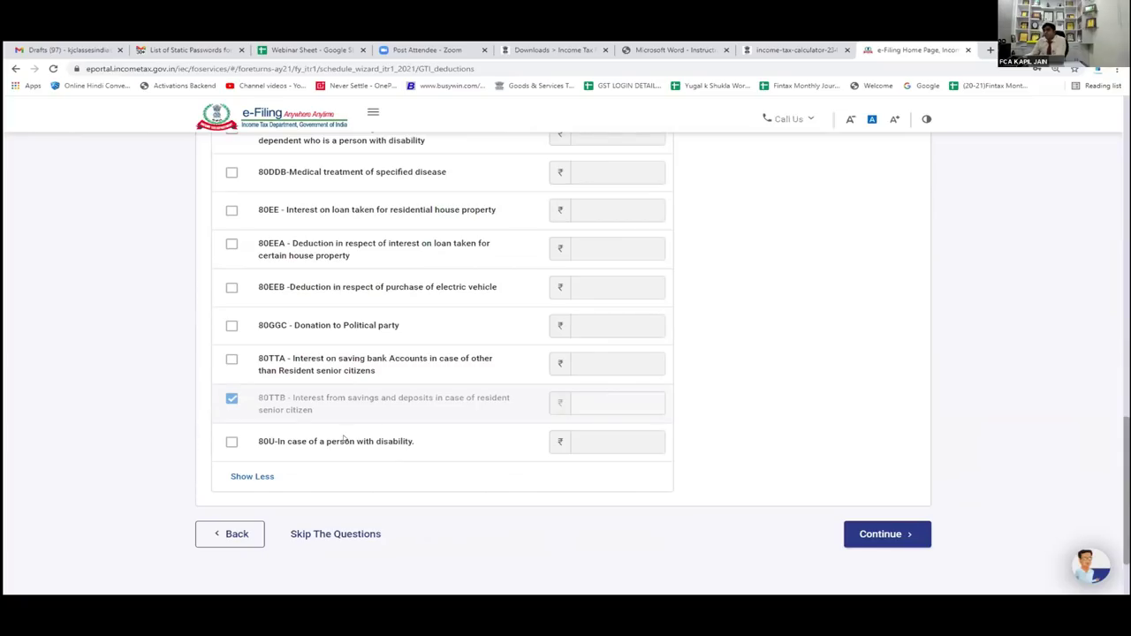
{"action": "left_click", "coordinate": [232, 360]}
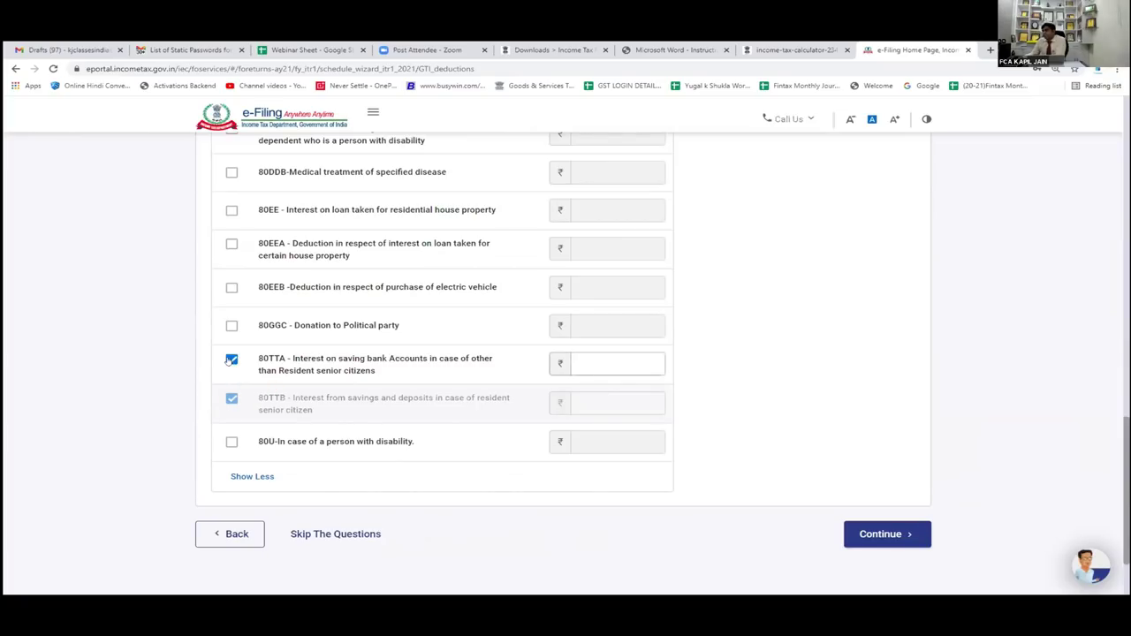
{"action": "left_click", "coordinate": [607, 362]}
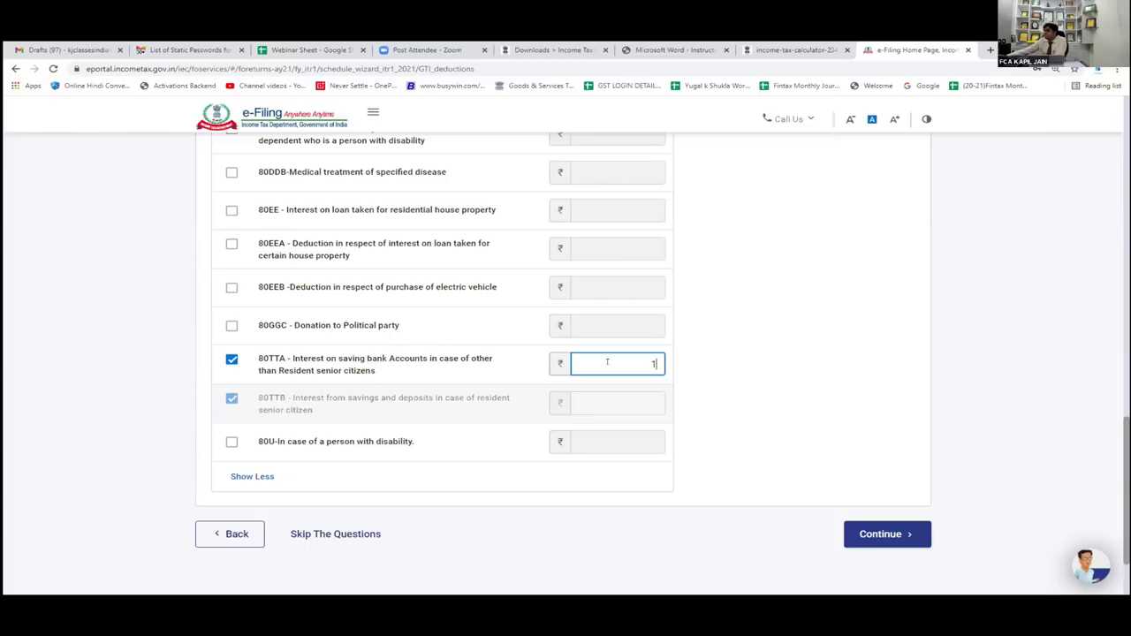
{"action": "type", "text": "10000"}
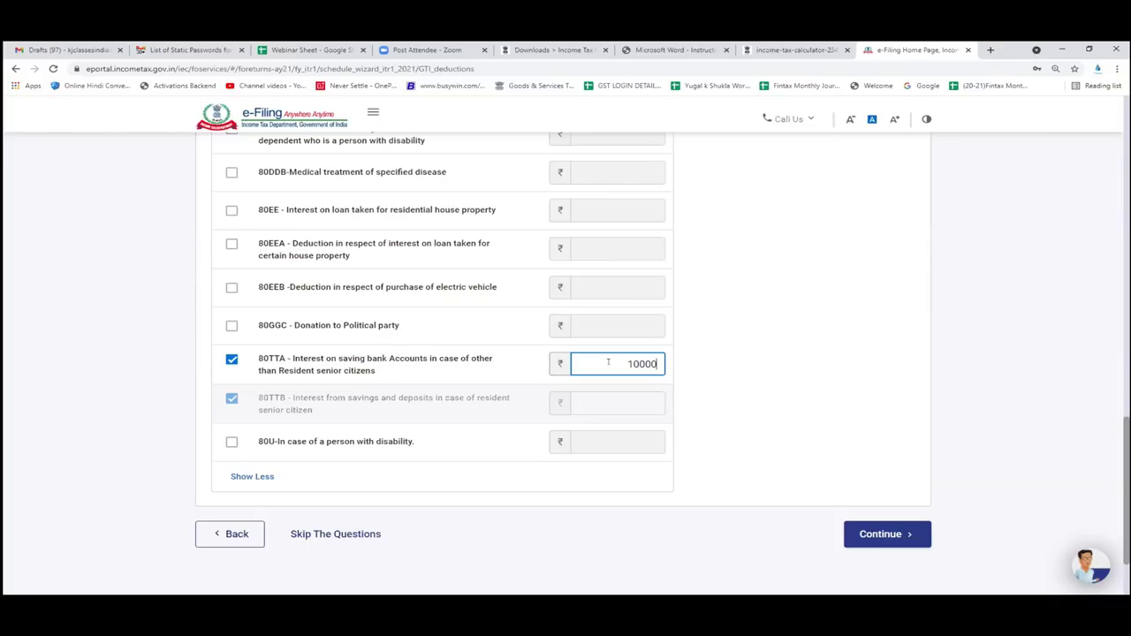
{"action": "left_click", "coordinate": [612, 400]}
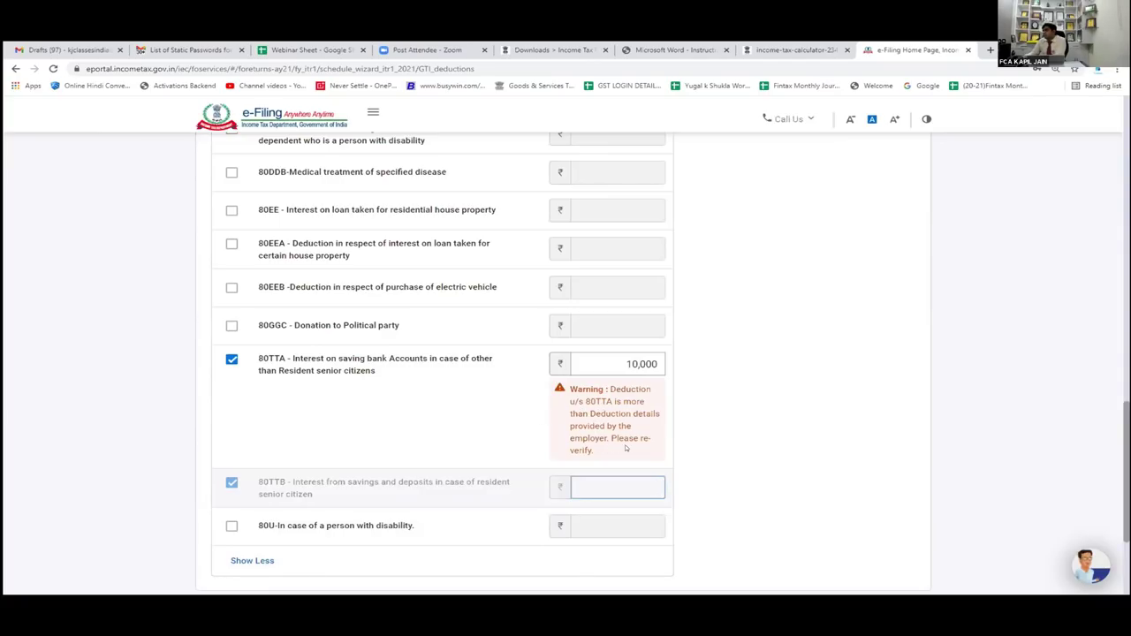
Step: Try a section 80TTA deduction amount of 5,000
{"action": "left_click", "coordinate": [610, 367]}
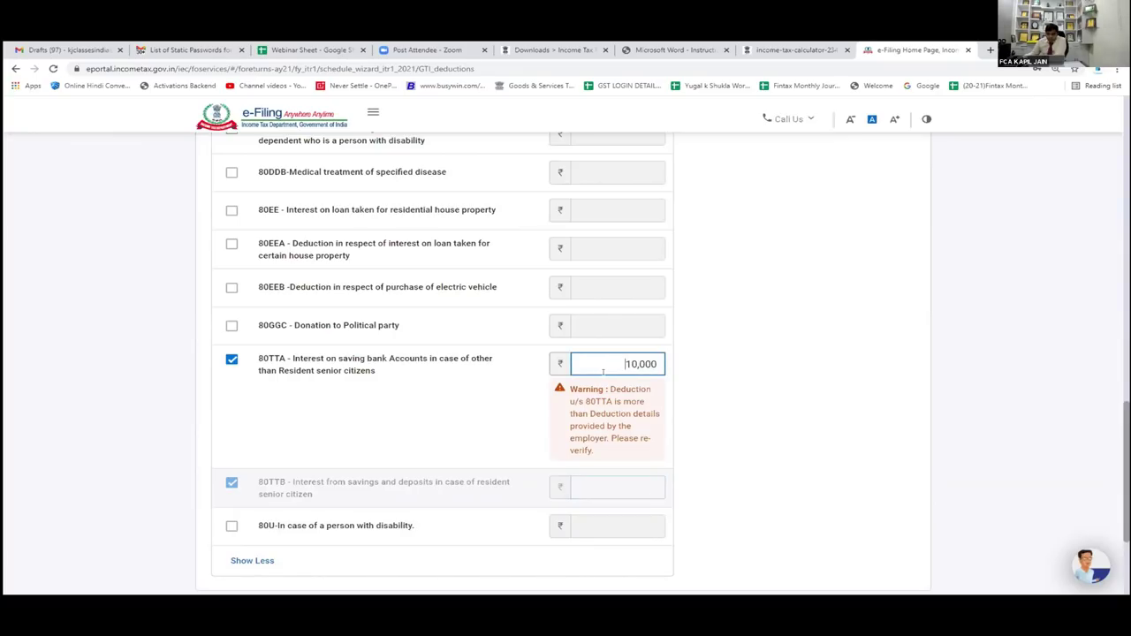
{"action": "left_click_drag", "start_coordinate": [623, 365], "coordinate": [671, 367]}
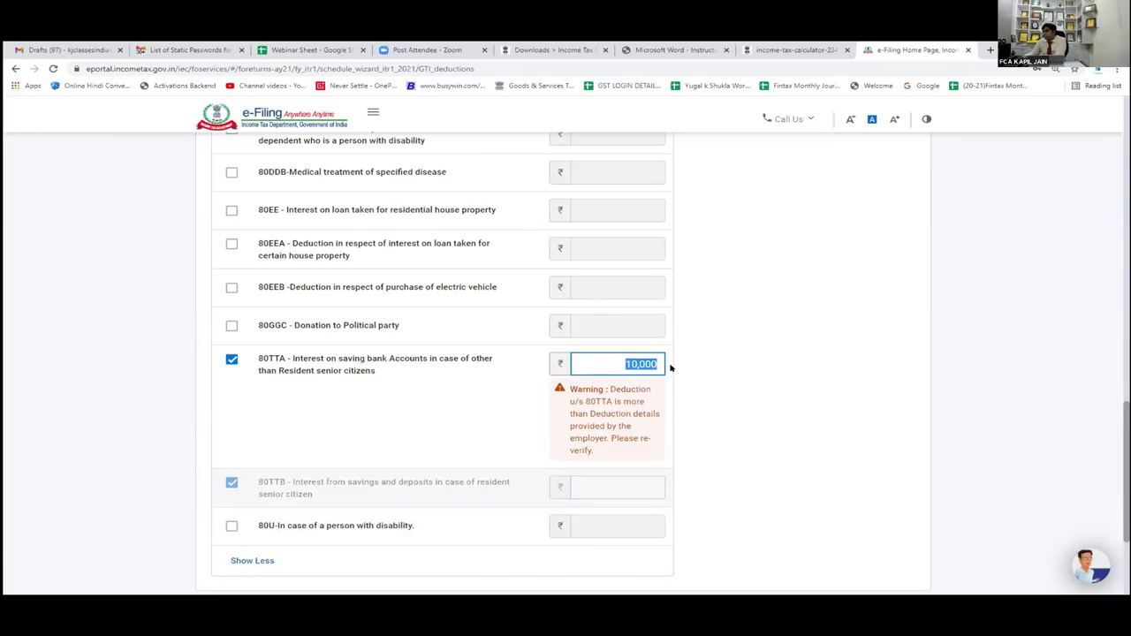
{"action": "type", "text": "5000"}
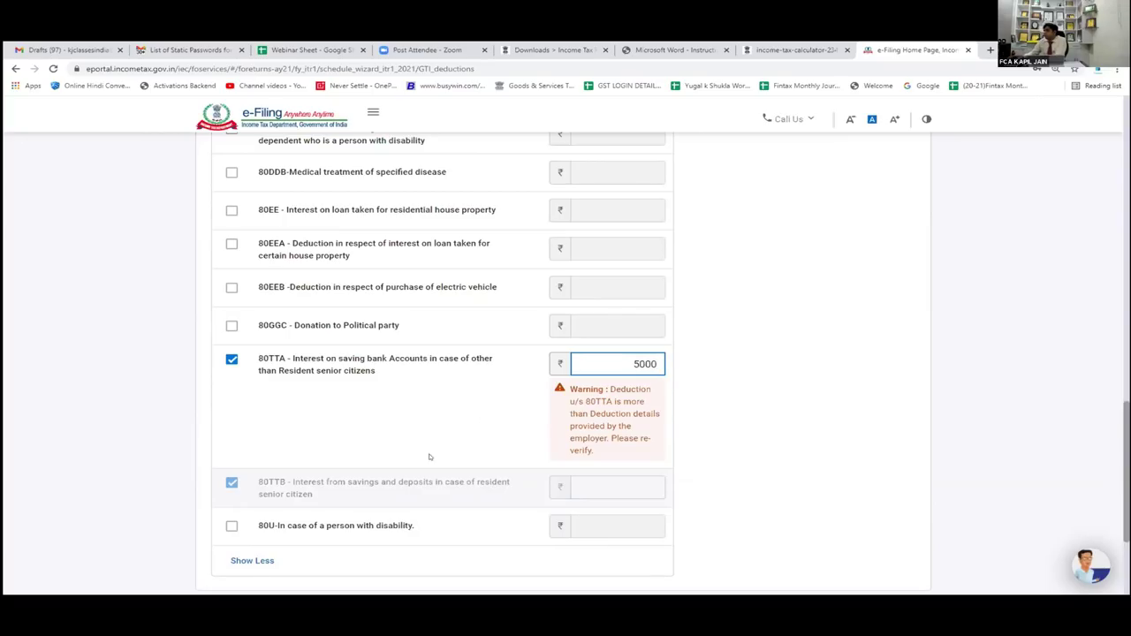
{"action": "left_click", "coordinate": [469, 411]}
Step: Set the section 80TTA deduction amount to 1,000 and continue to the deductions verification page
{"action": "left_click_drag", "start_coordinate": [623, 364], "coordinate": [749, 361]}
{"action": "type", "text": "1,000"}
{"action": "left_click", "coordinate": [750, 362]}
{"action": "scroll", "coordinate": [508, 330], "scroll_direction": "down", "scroll_amount": 2}
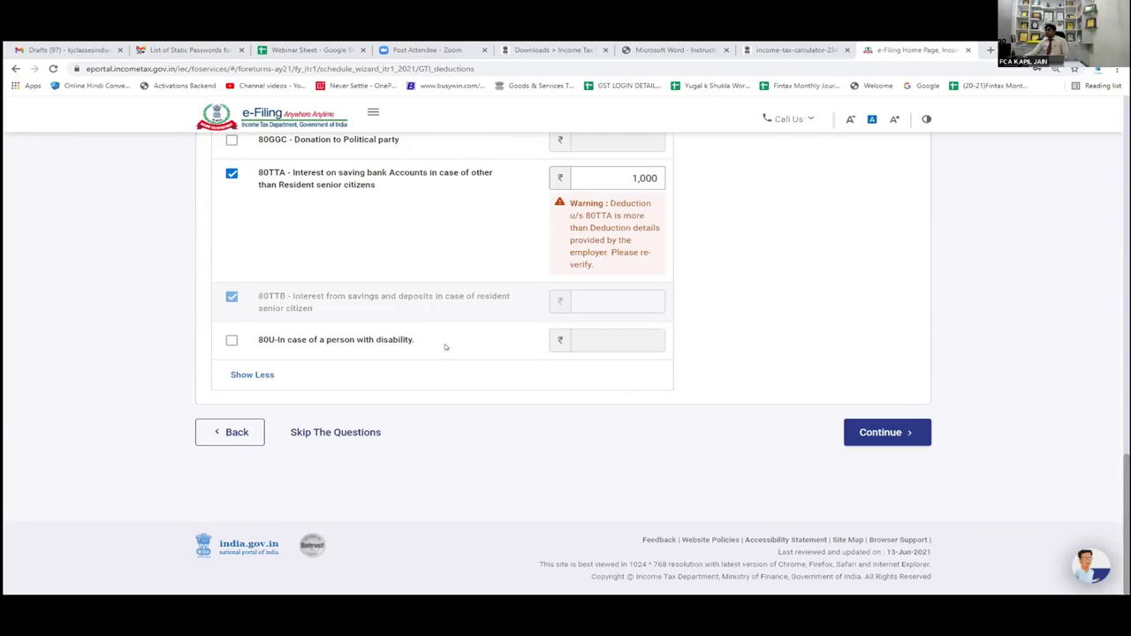
{"action": "left_click", "coordinate": [880, 431]}
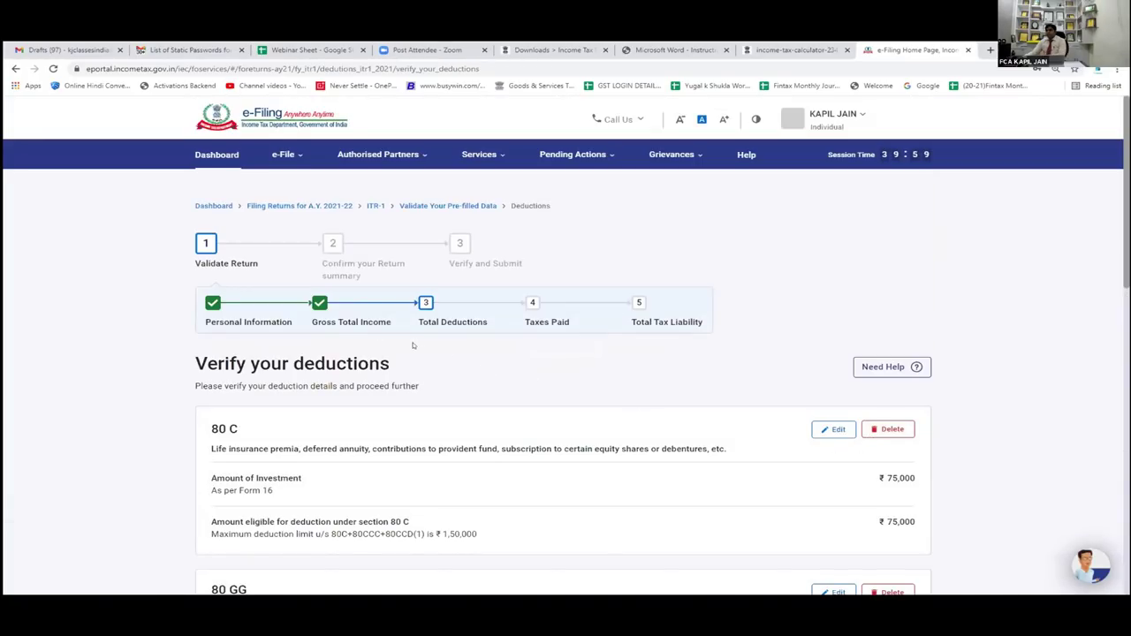
Step: Review the 80C, 80GG and 80TTA deduction entries and expand the full list of other claimable deductions
{"action": "scroll", "coordinate": [577, 440], "scroll_direction": "down", "scroll_amount": 2}
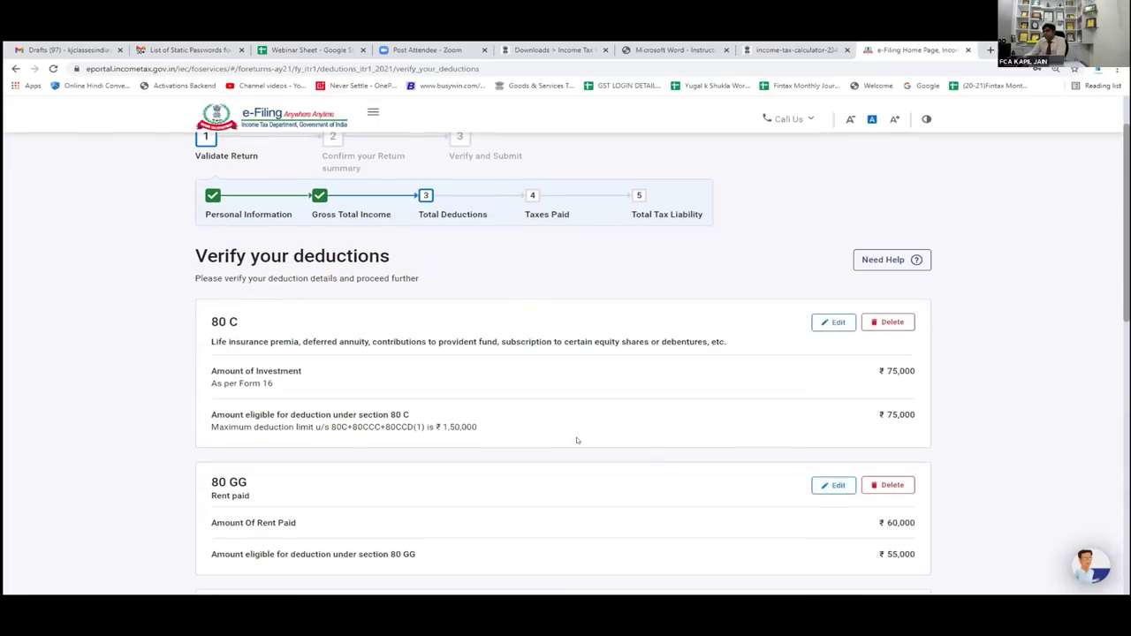
{"action": "scroll", "coordinate": [835, 501], "scroll_direction": "down", "scroll_amount": 2}
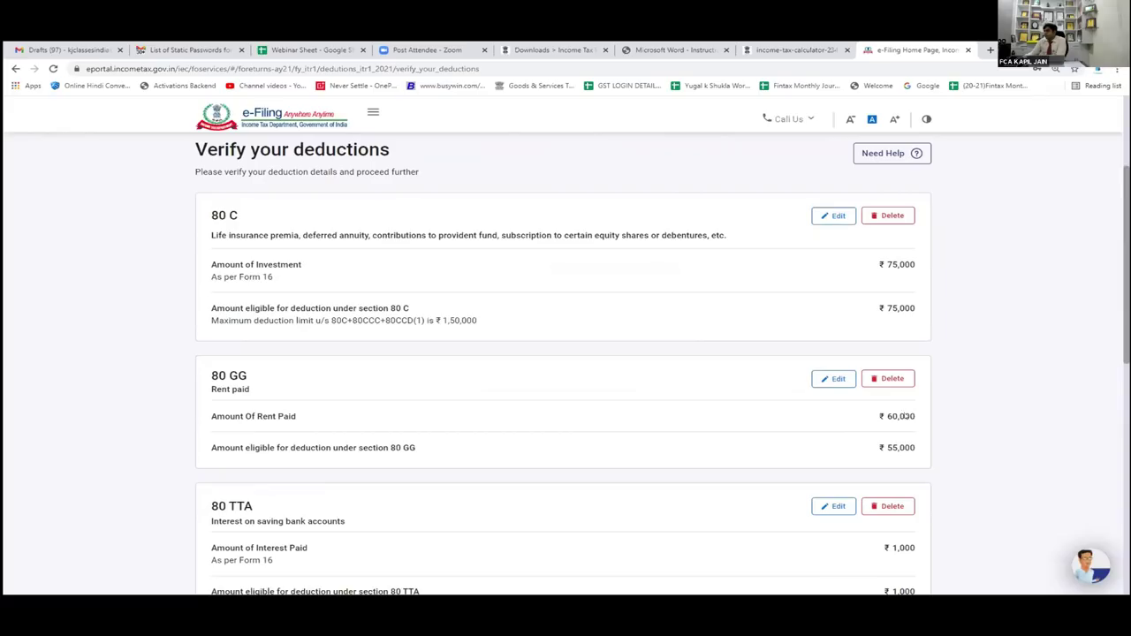
{"action": "scroll", "coordinate": [677, 457], "scroll_direction": "down", "scroll_amount": 3}
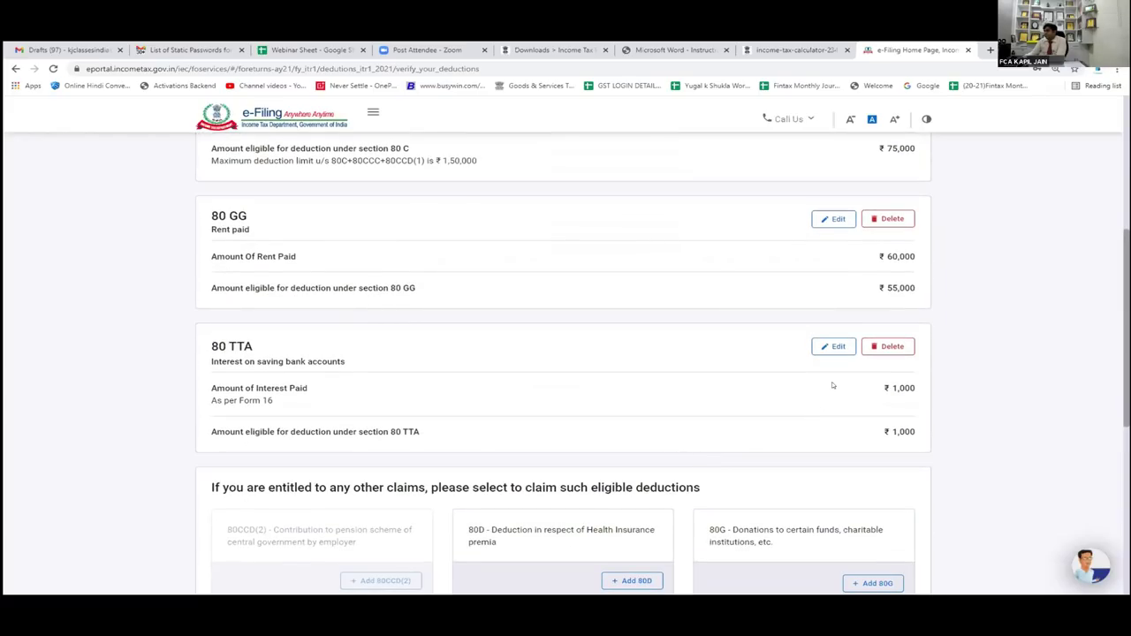
{"action": "scroll", "coordinate": [803, 460], "scroll_direction": "down", "scroll_amount": 3}
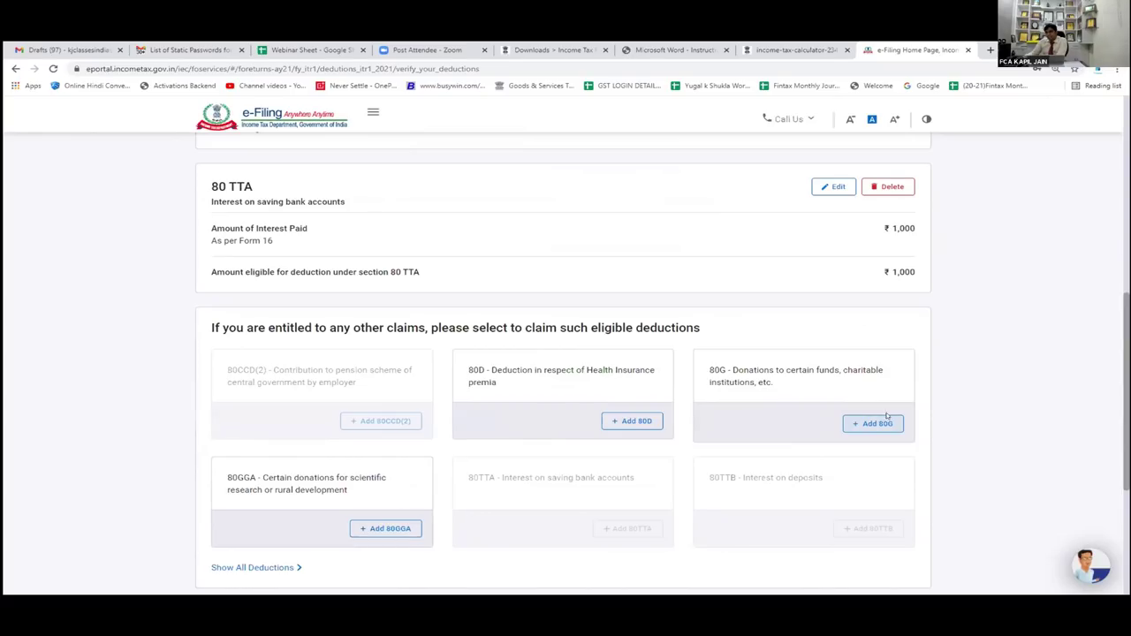
{"action": "scroll", "coordinate": [407, 486], "scroll_direction": "down", "scroll_amount": 1}
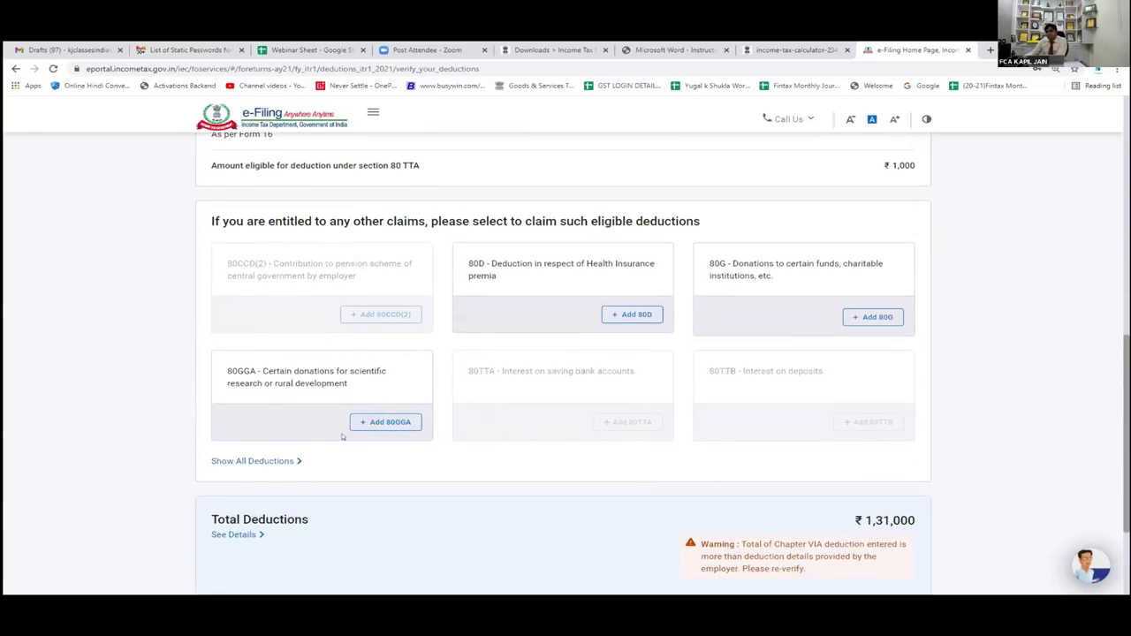
{"action": "left_click", "coordinate": [299, 459]}
{"action": "scroll", "coordinate": [417, 439], "scroll_direction": "down", "scroll_amount": 4}
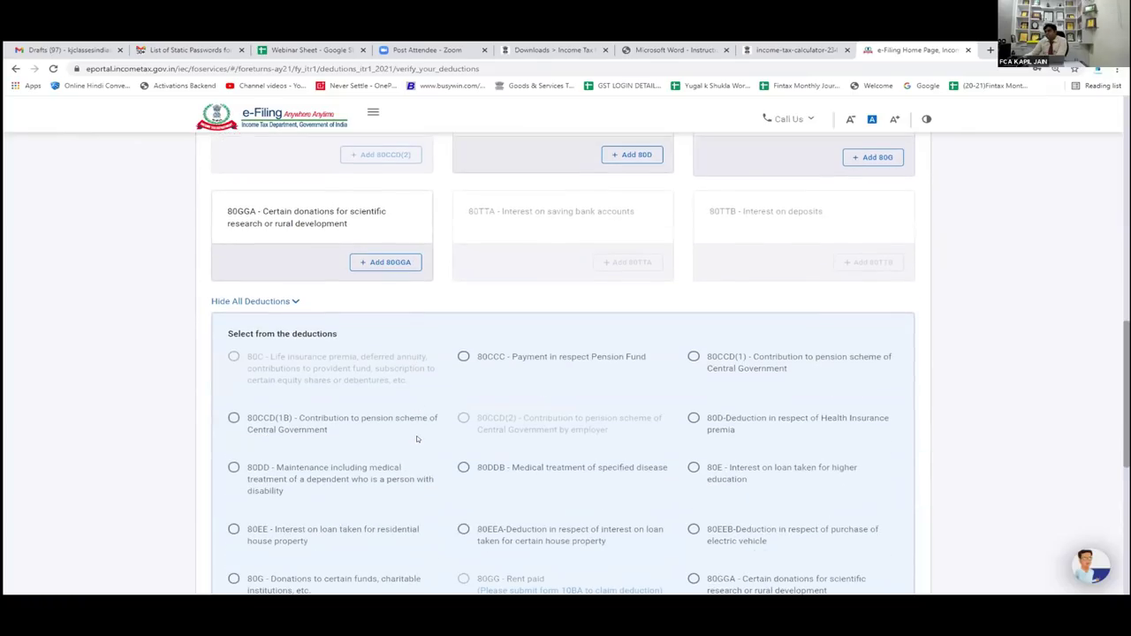
{"action": "scroll", "coordinate": [417, 438], "scroll_direction": "up", "scroll_amount": 5}
{"action": "scroll", "coordinate": [418, 438], "scroll_direction": "up", "scroll_amount": 8}
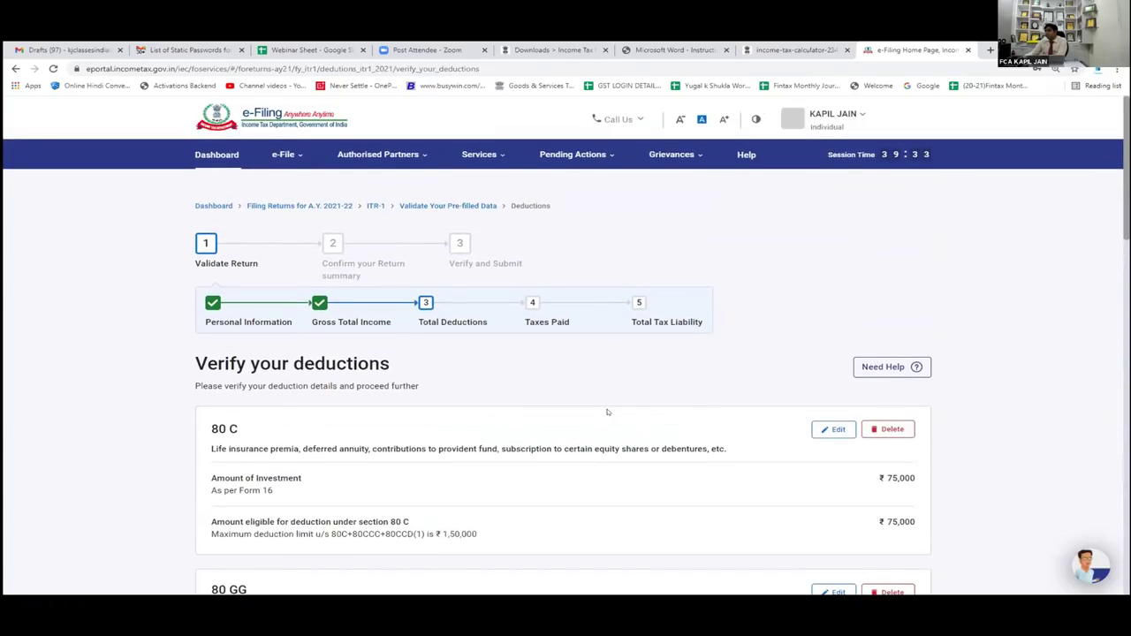
Step: Confirm the total deductions and download the return's JSON file to the Desktop under its suggested name
{"action": "scroll", "coordinate": [570, 423], "scroll_direction": "down", "scroll_amount": 15}
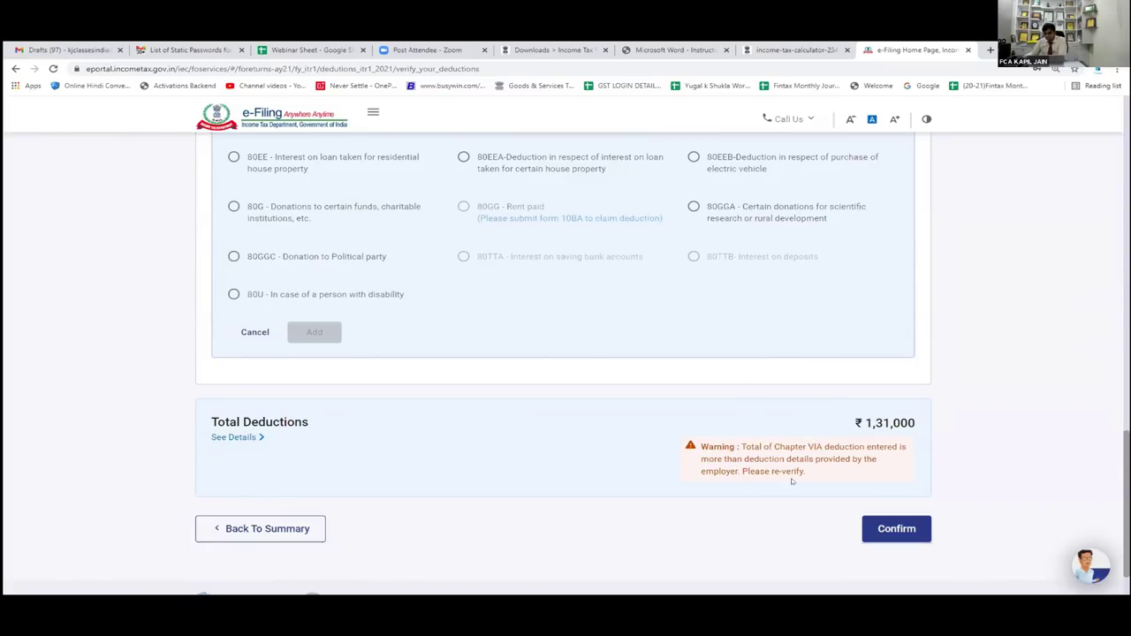
{"action": "left_click", "coordinate": [895, 528]}
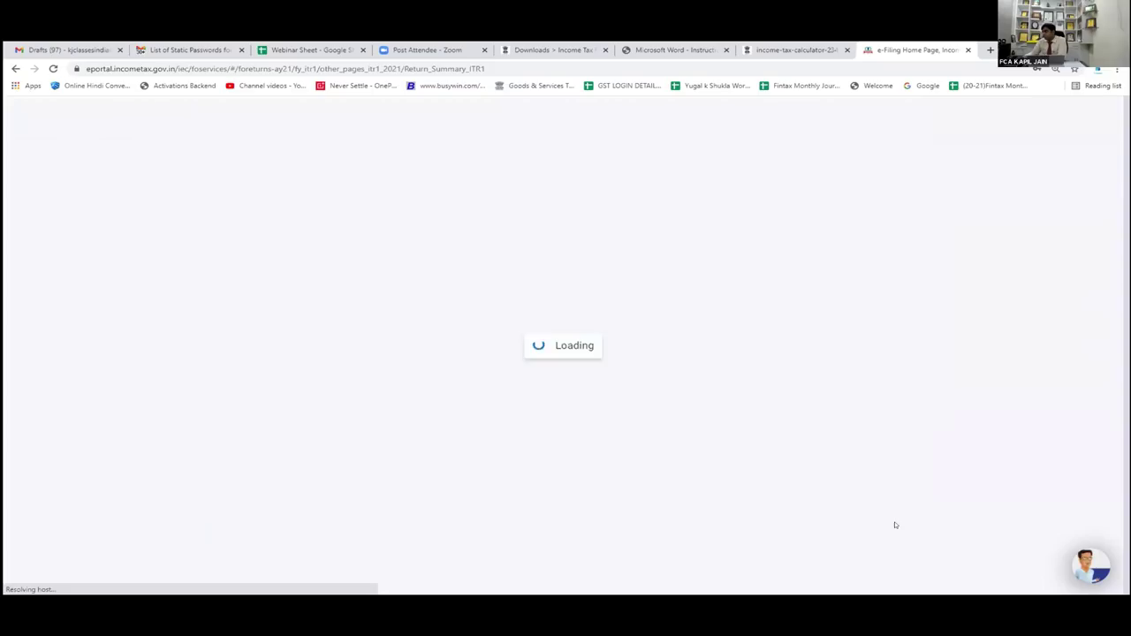
{"action": "scroll", "coordinate": [551, 471], "scroll_direction": "down", "scroll_amount": 3}
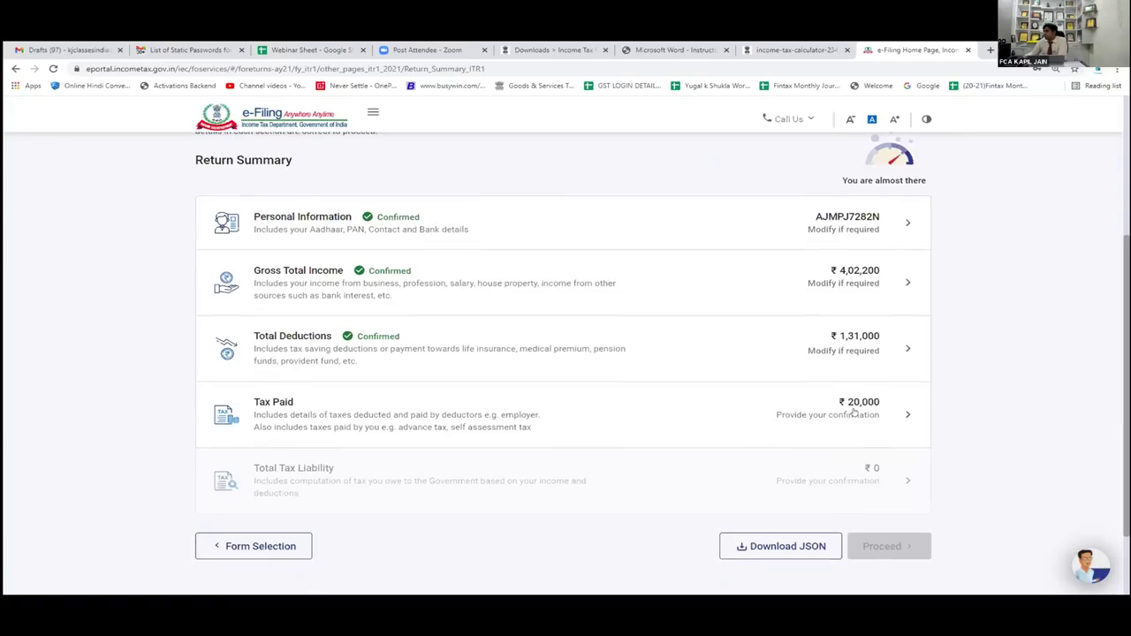
{"action": "scroll", "coordinate": [796, 433], "scroll_direction": "down", "scroll_amount": 2}
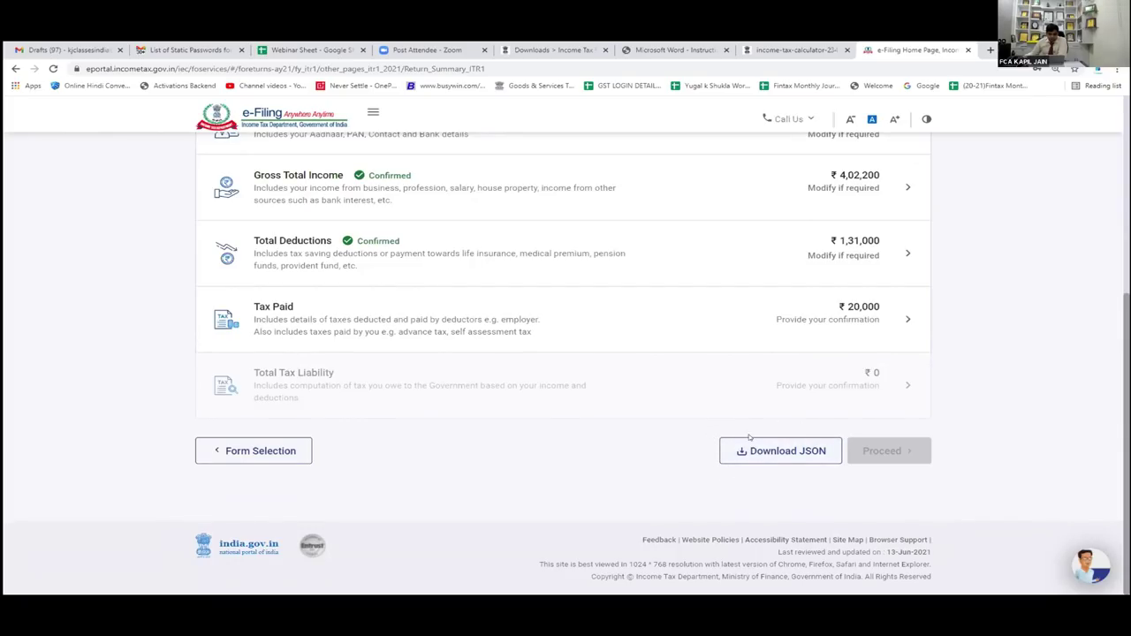
{"action": "left_click", "coordinate": [796, 449]}
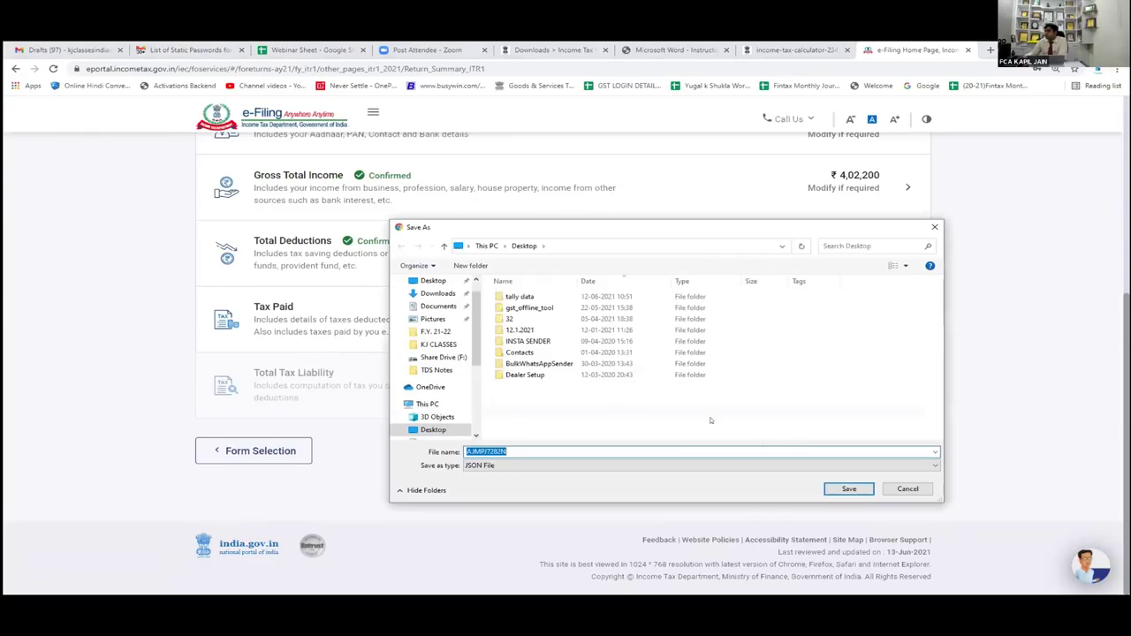
{"action": "left_click", "coordinate": [846, 489]}
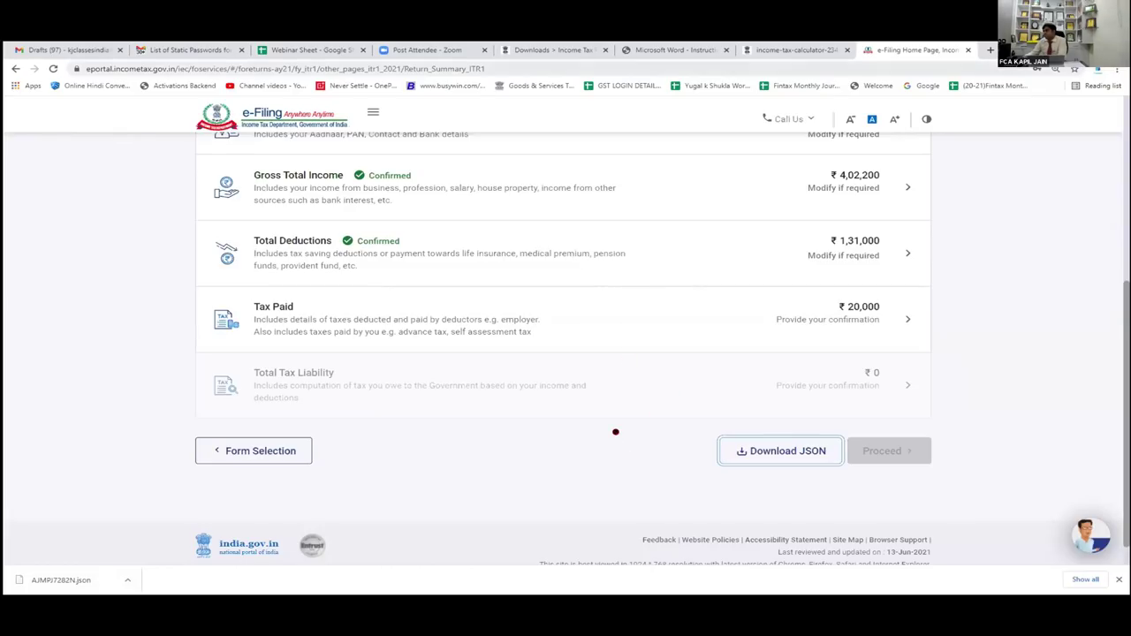
Step: Open the Tax Paid section of the return summary and expand the details of TDS on salary income
{"action": "scroll", "coordinate": [611, 359], "scroll_direction": "up", "scroll_amount": 8}
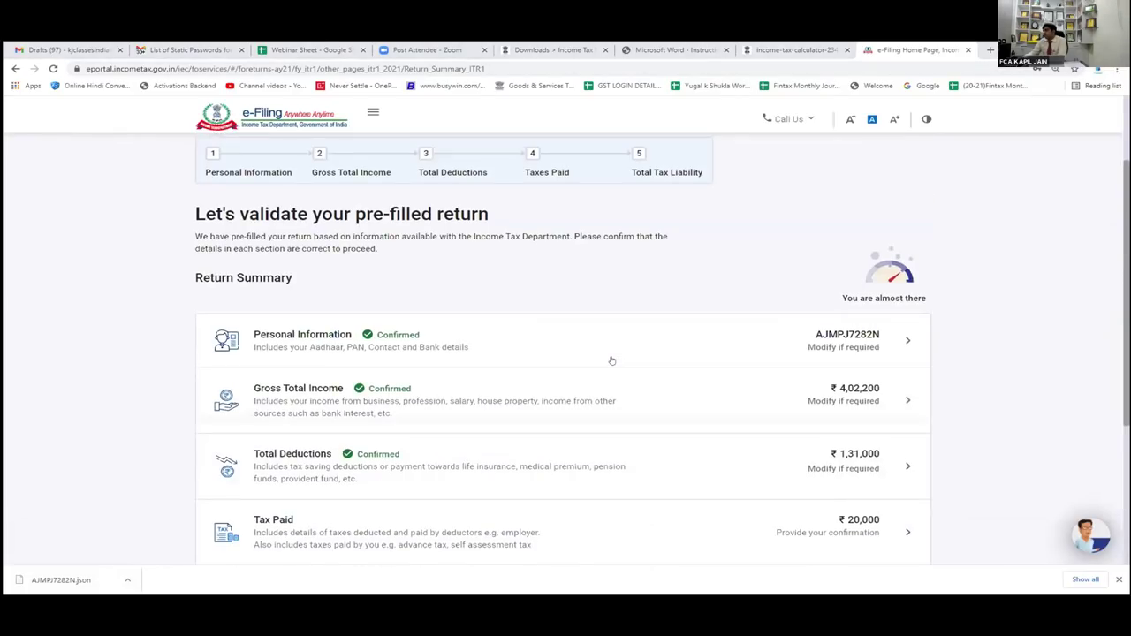
{"action": "scroll", "coordinate": [614, 355], "scroll_direction": "down", "scroll_amount": 8}
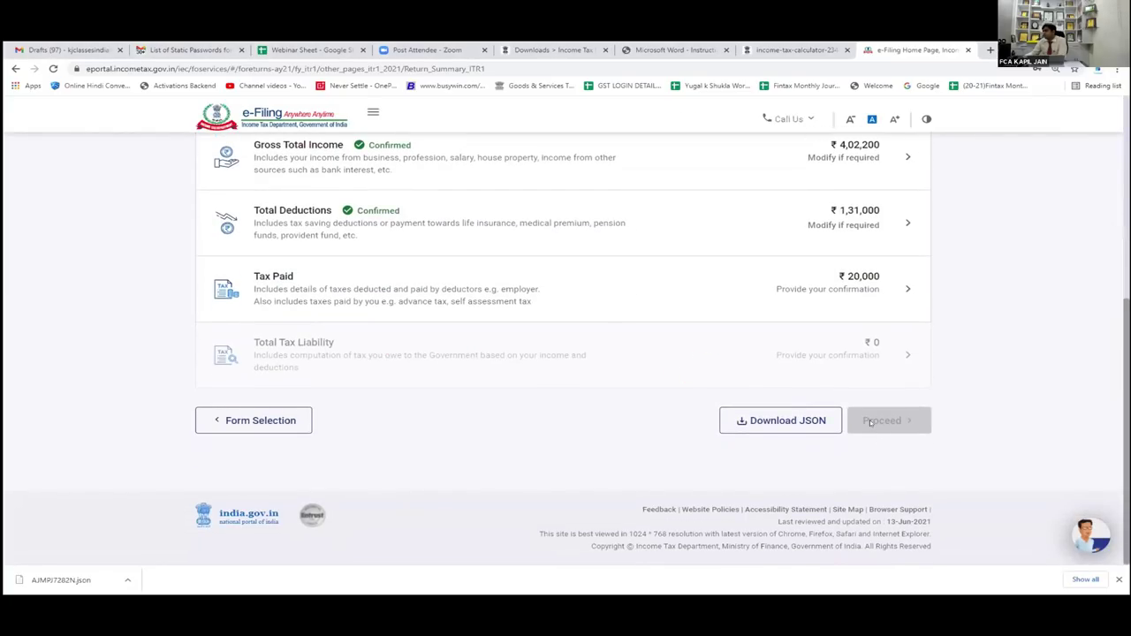
{"action": "scroll", "coordinate": [822, 421], "scroll_direction": "up", "scroll_amount": 10}
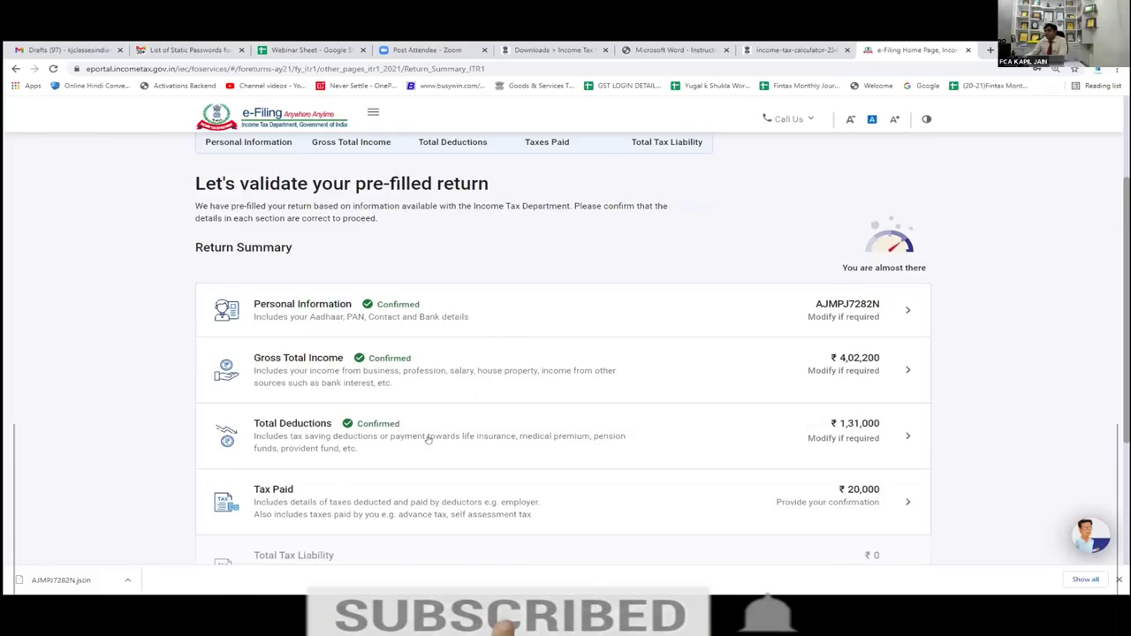
{"action": "left_click", "coordinate": [328, 500]}
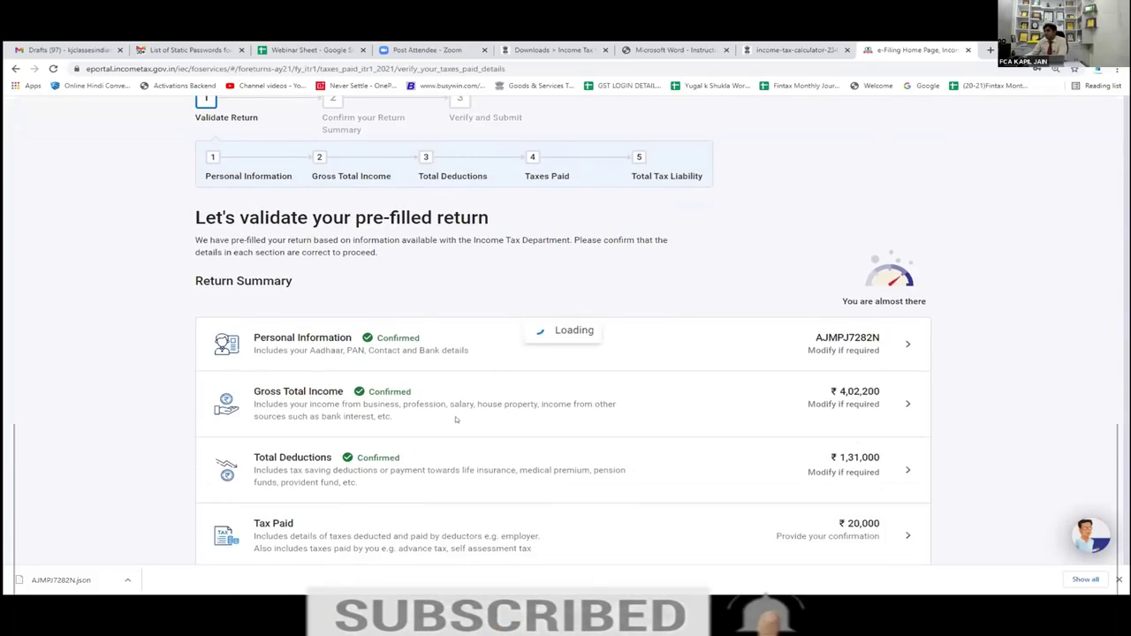
{"action": "scroll", "coordinate": [531, 367], "scroll_direction": "down", "scroll_amount": 3}
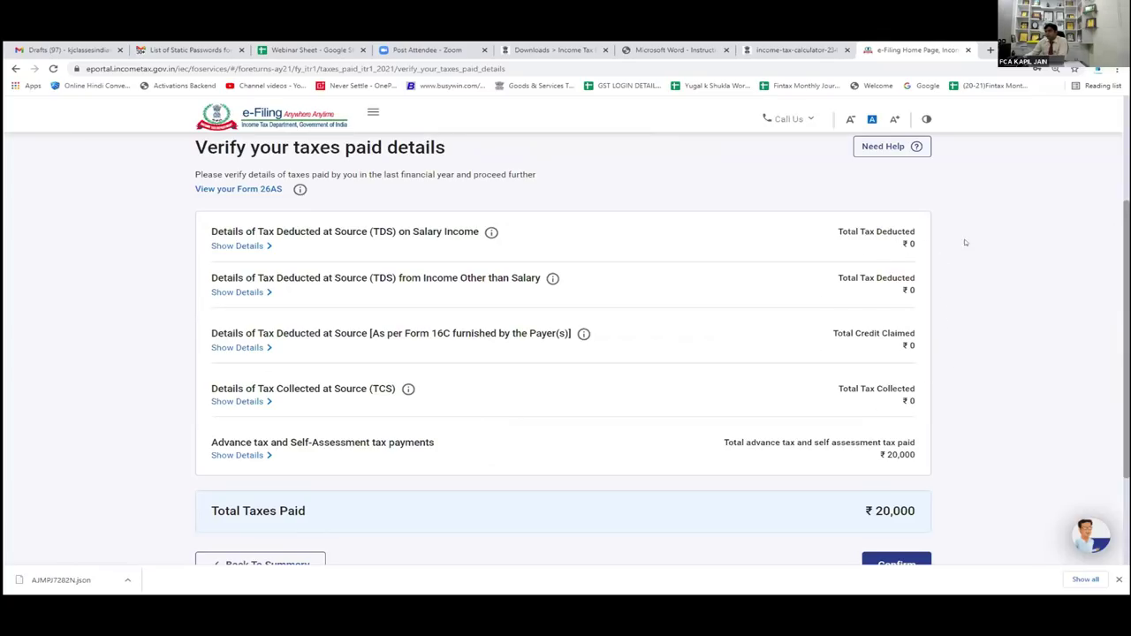
{"action": "left_click", "coordinate": [241, 250]}
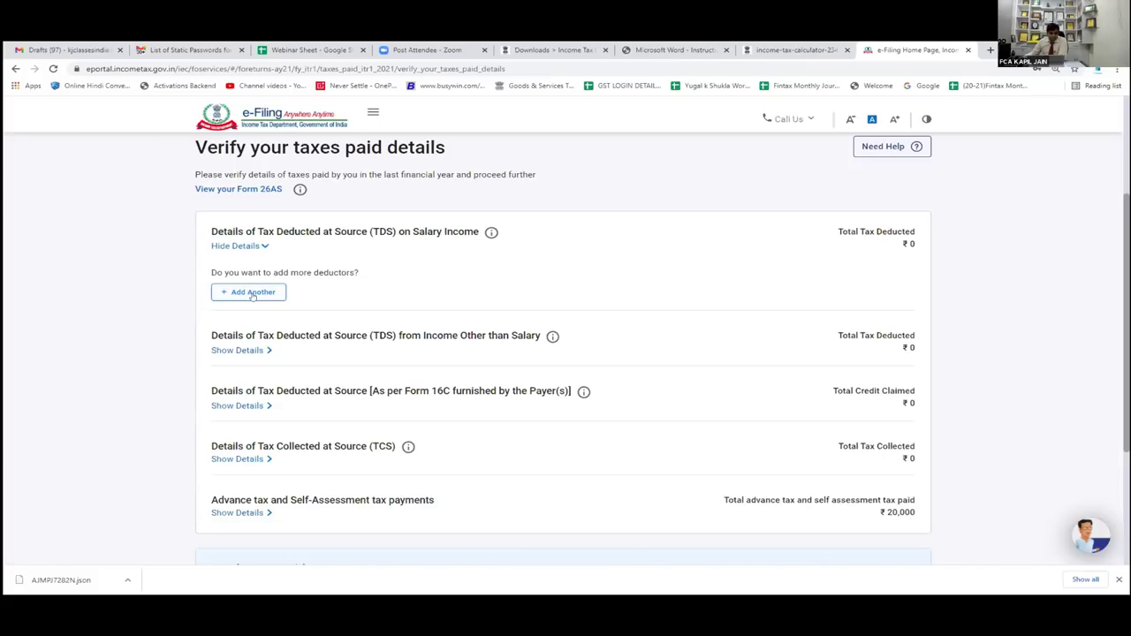